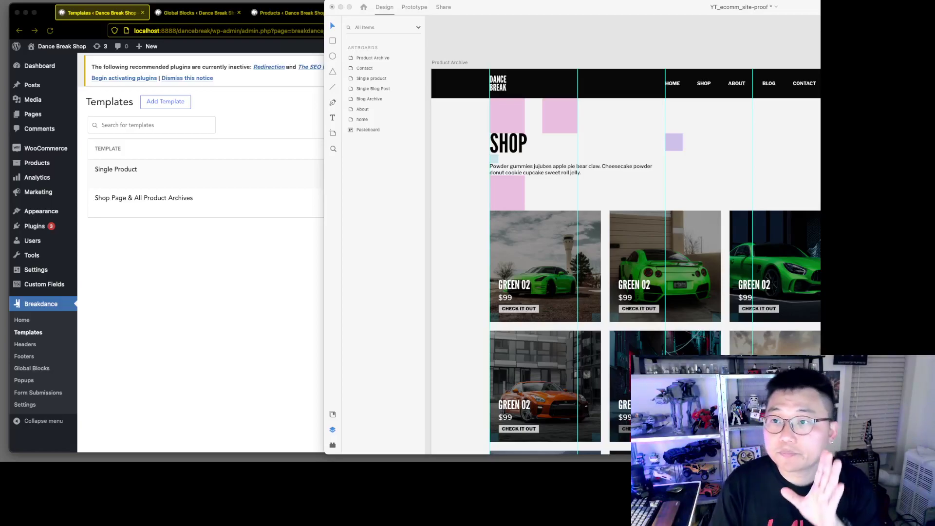
# Switch to the YT_ecomm_site-proof mockup and examine the product cards on the Product Archive artboard
pyautogui.press('super+Tab')
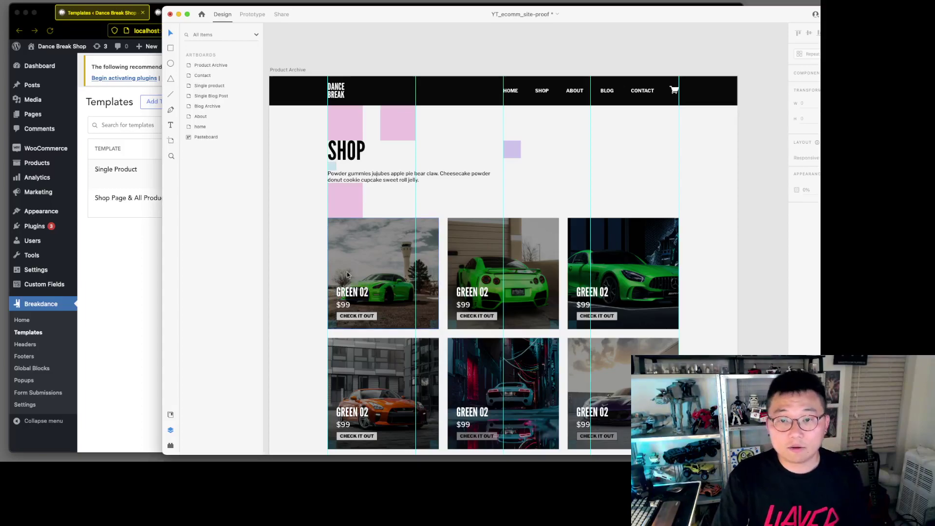
pyautogui.scroll(3, 348, 275)
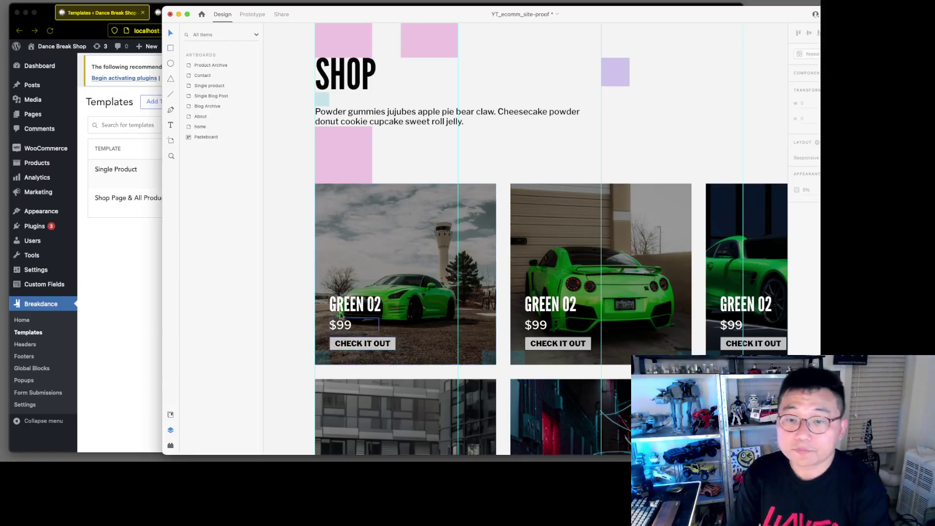
# Switch to the browser, open the Single Product template in Breakdance and select its Related Products element
pyautogui.click(107, 299)
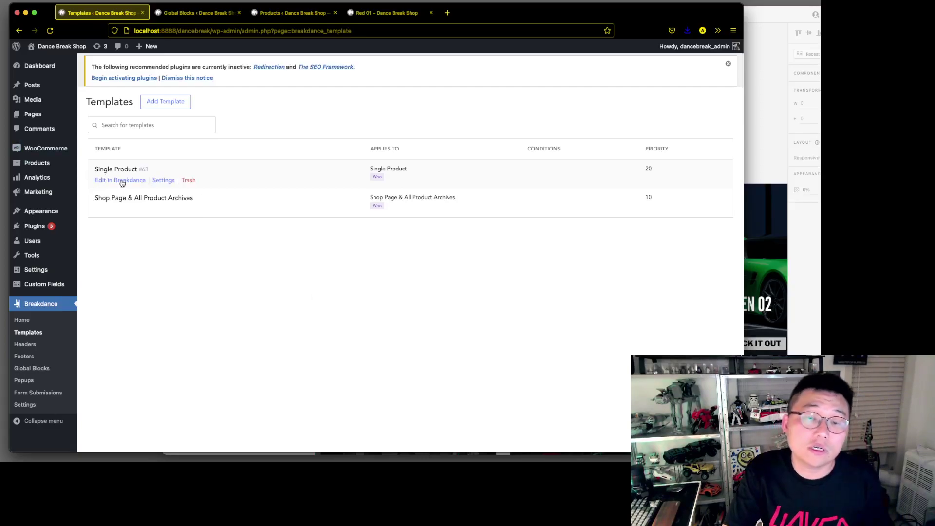
pyautogui.click(122, 180)
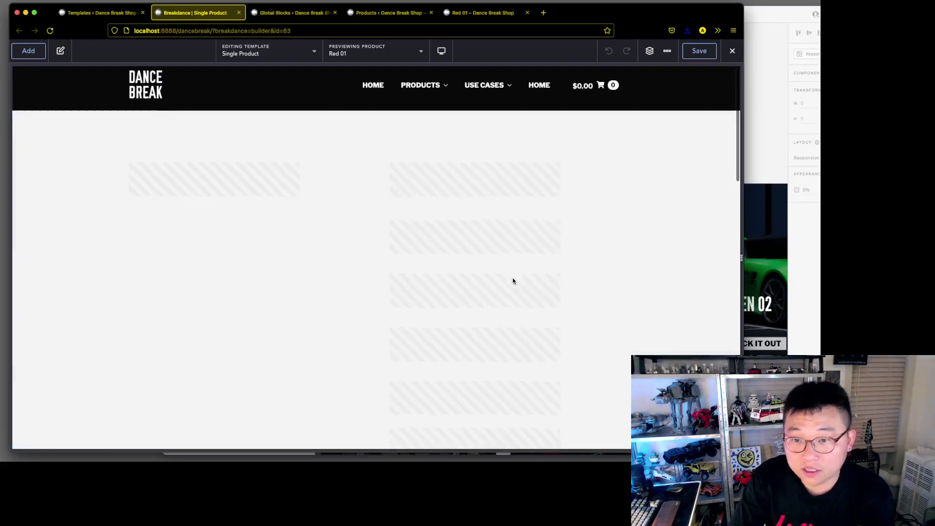
pyautogui.scroll(-5, 513, 280)
pyautogui.scroll(-5, 513, 279)
pyautogui.scroll(4, 497, 278)
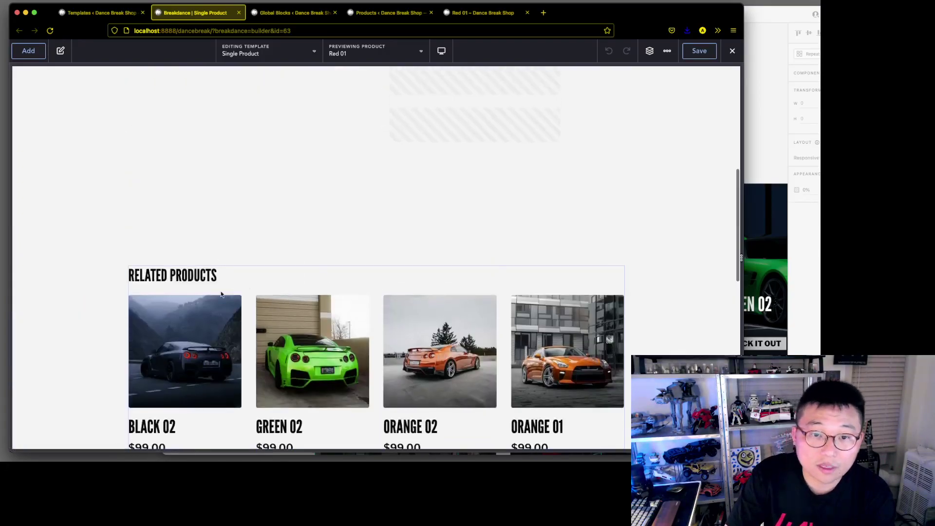
pyautogui.scroll(-3, 223, 328)
pyautogui.scroll(1, 210, 215)
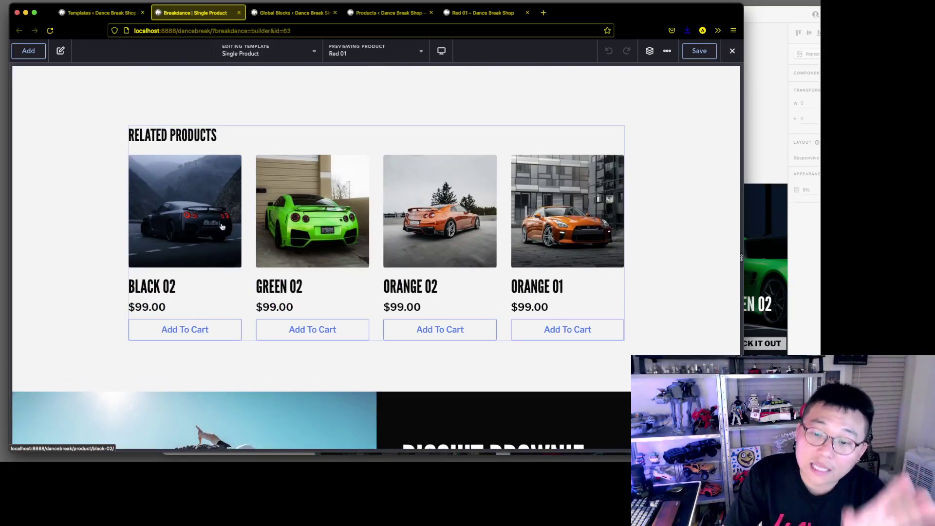
pyautogui.click(221, 226)
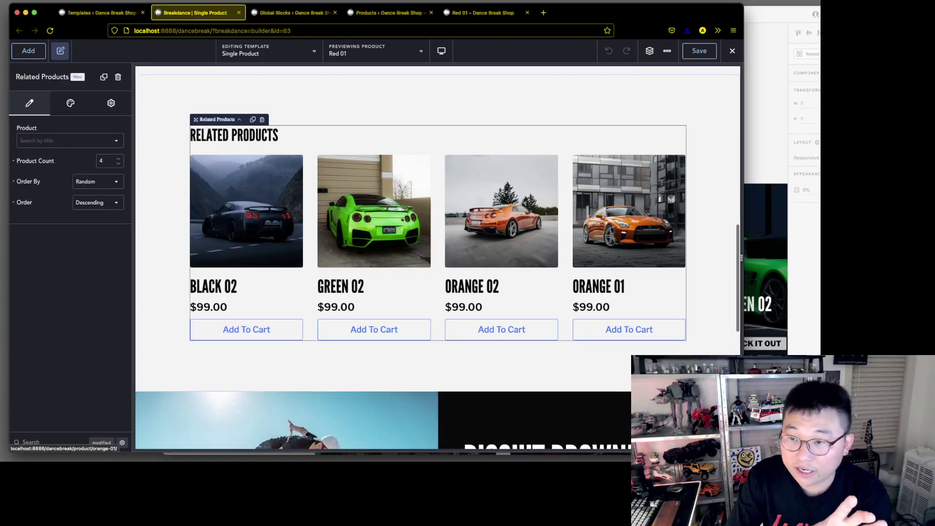
# Switch back to the mockup and examine how the first Green 02 product card is laid out over its photo
pyautogui.press('super+Tab')
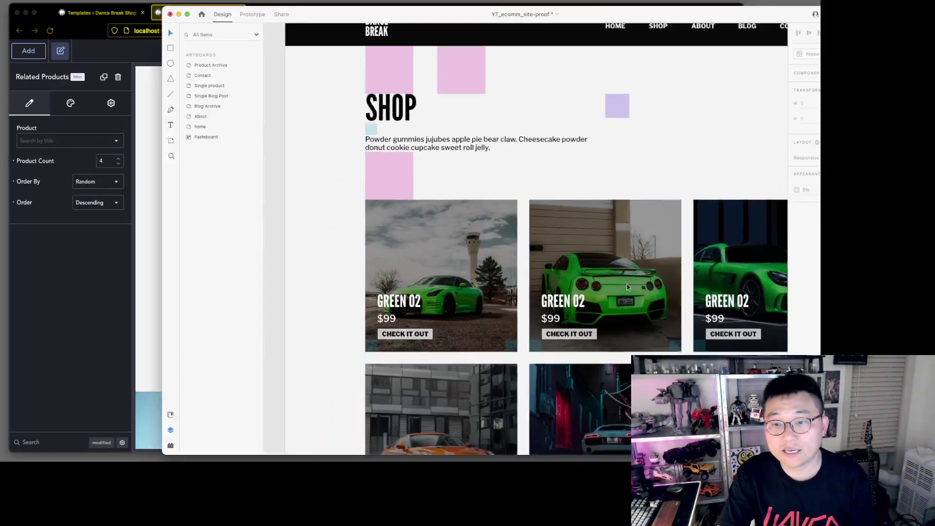
pyautogui.scroll(-5, 626, 292)
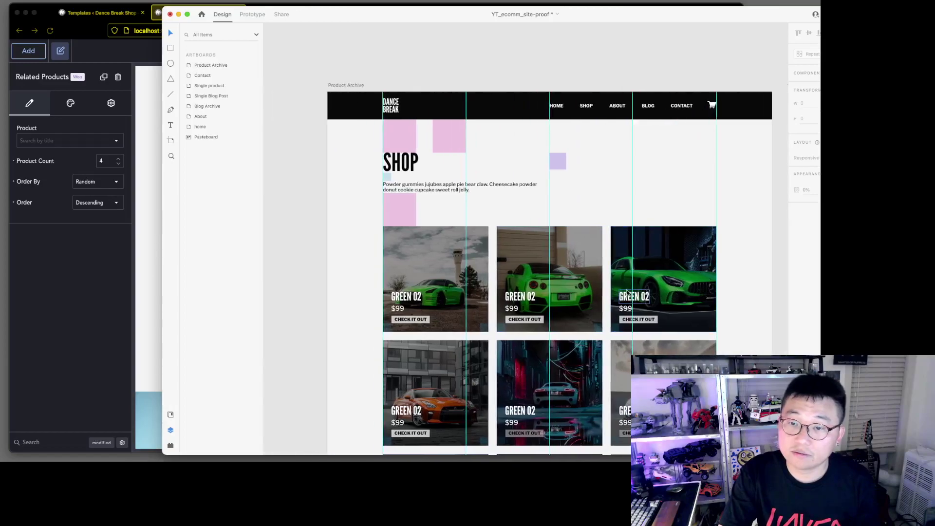
pyautogui.scroll(5, 626, 292)
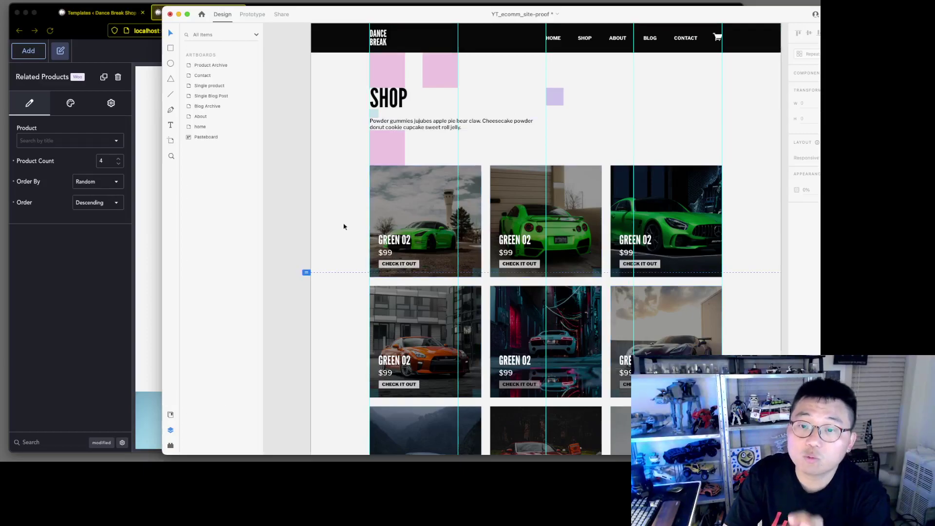
pyautogui.click(381, 223)
pyautogui.scroll(4, 410, 223)
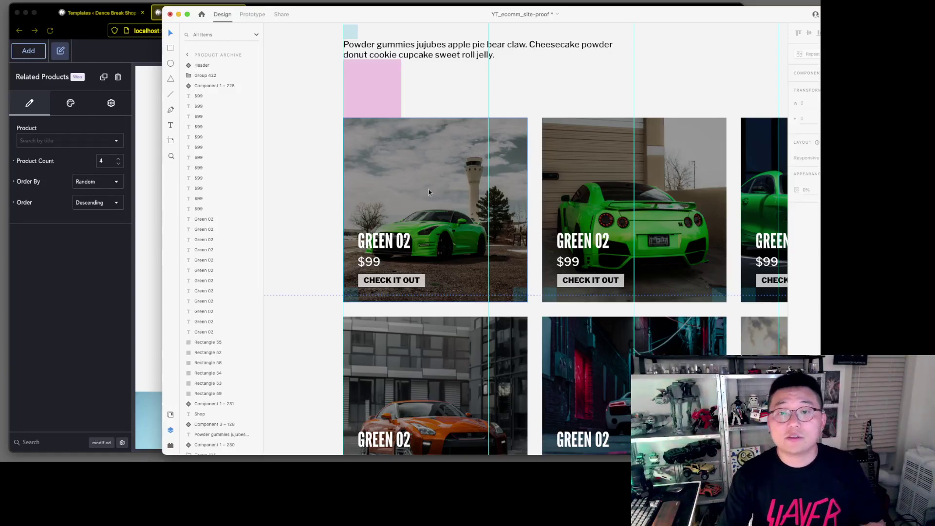
pyautogui.moveTo(313, 149); pyautogui.dragTo(489, 296)
pyautogui.click(332, 239)
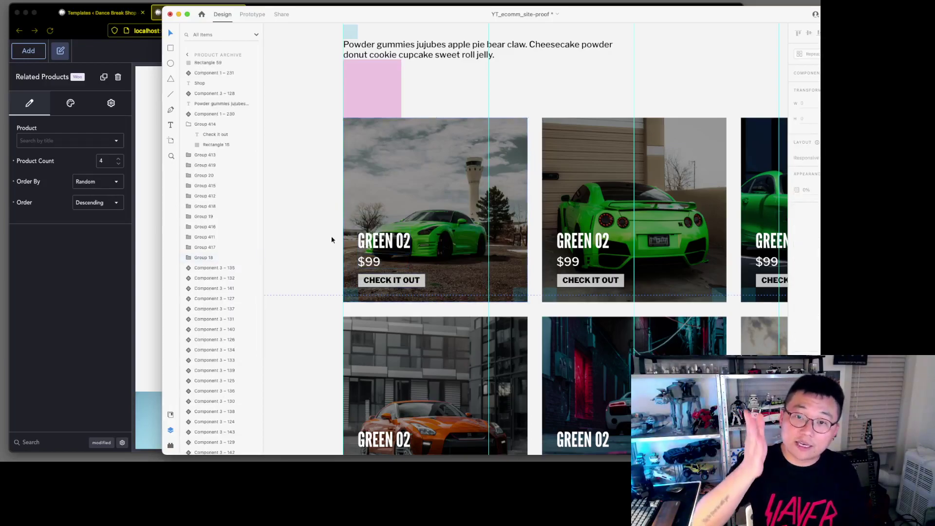
# Switch to the Red 01 product page in the browser and inspect the Green 03 image under Related Products
pyautogui.click(110, 244)
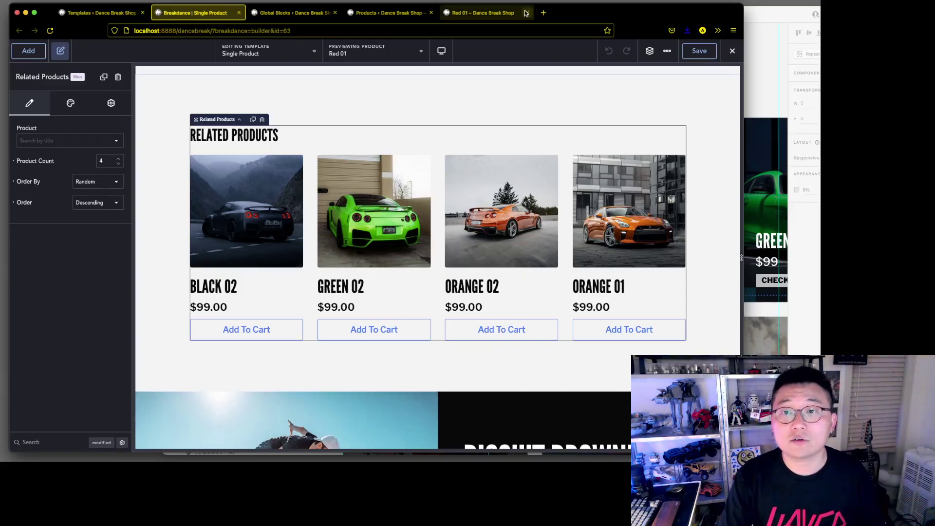
pyautogui.click(480, 13)
pyautogui.rightClick(200, 270)
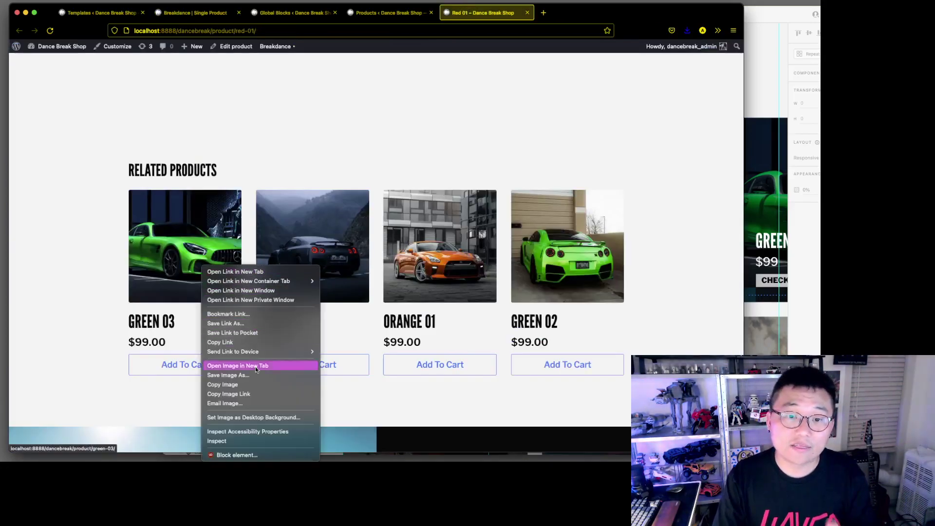
pyautogui.click(273, 439)
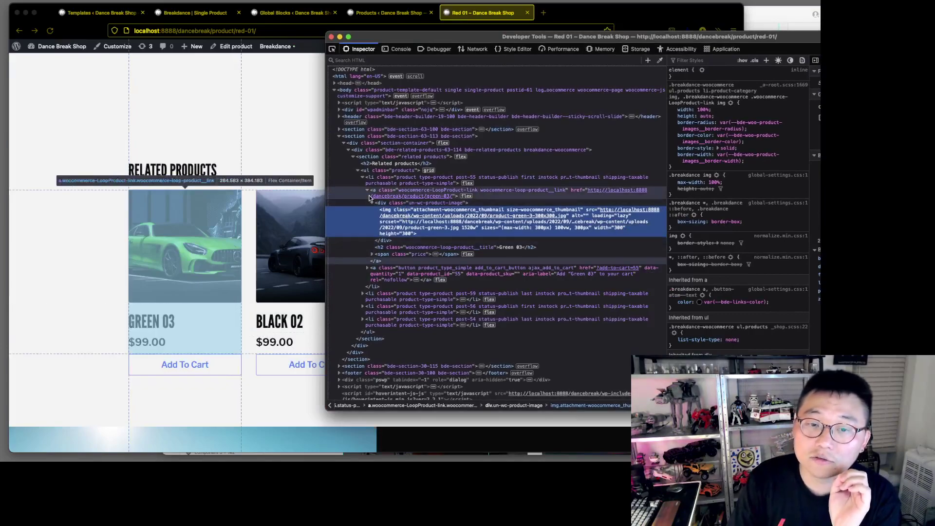
# In the mockup, move the dark overlay off the first product card's photo and back over it
pyautogui.press('super+Tab')
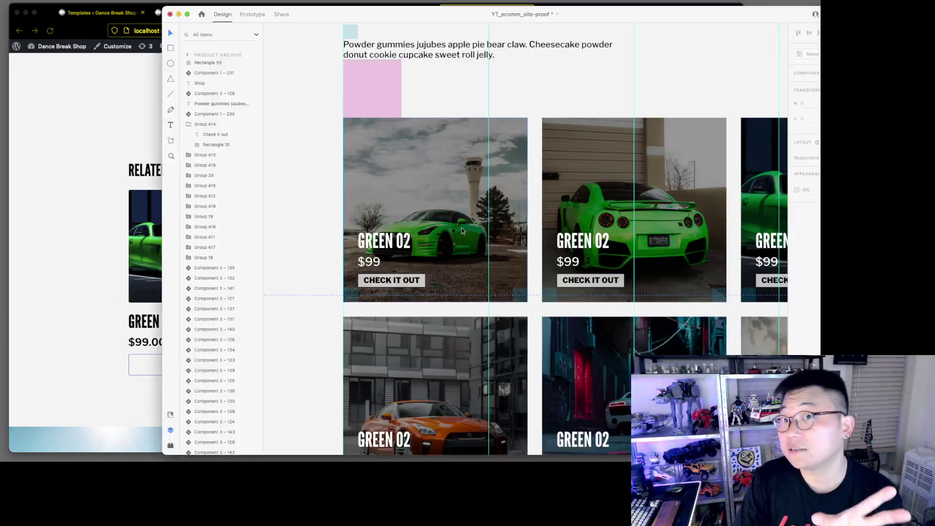
pyautogui.doubleClick(393, 190)
pyautogui.moveTo(414, 180); pyautogui.dragTo(505, 169)
pyautogui.click(366, 169)
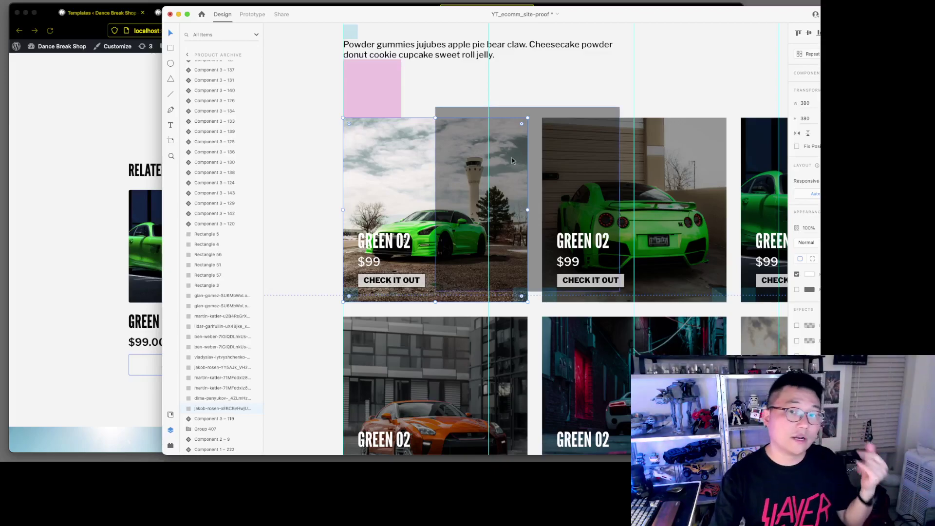
pyautogui.moveTo(445, 198); pyautogui.dragTo(356, 210)
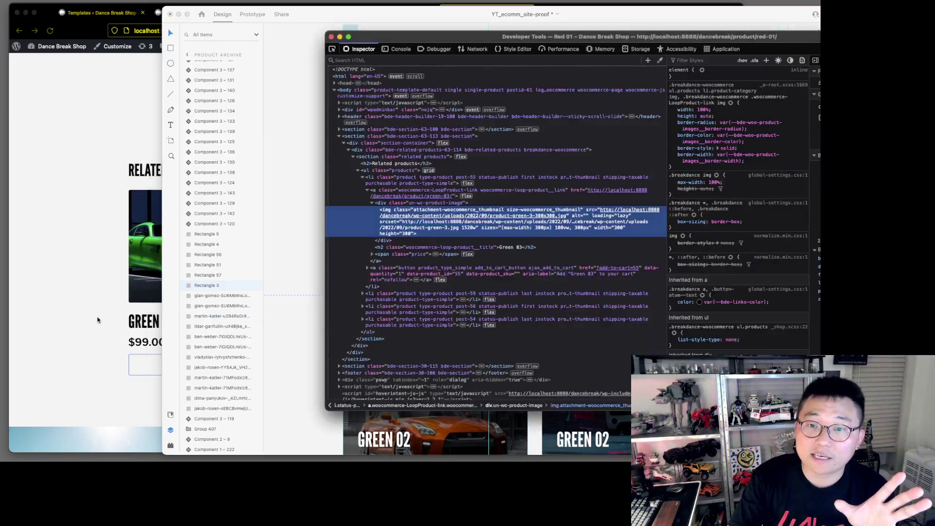
# Return to the page inspector and examine the Green 03 list item's markup, including its link, image wrapper, title and price
pyautogui.click(158, 304)
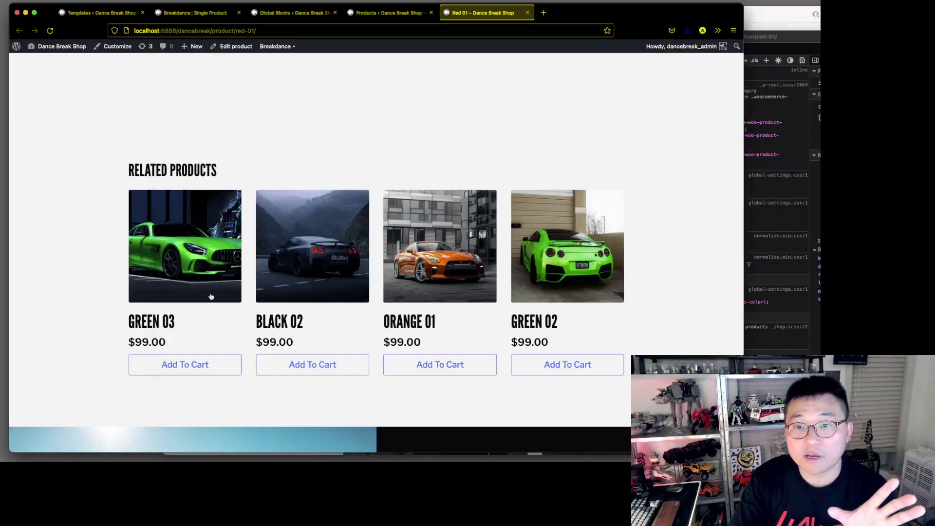
pyautogui.press('super+grave')
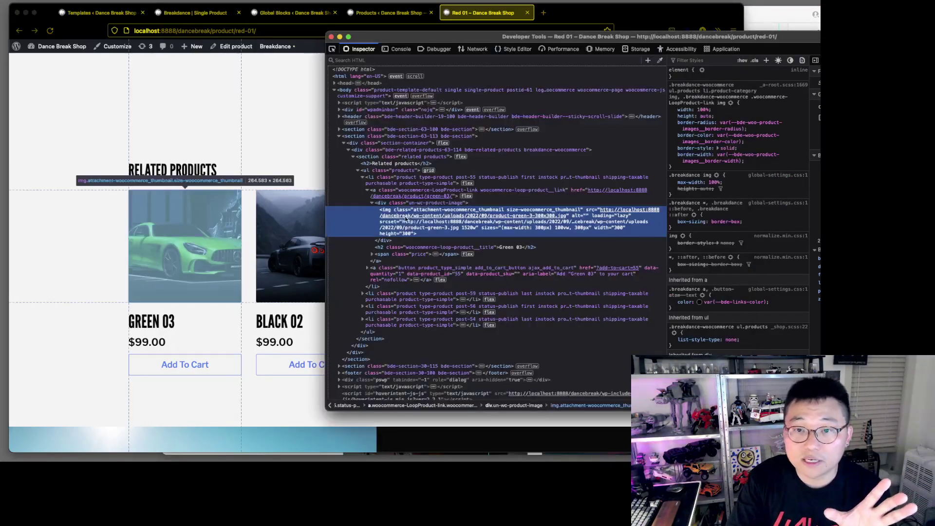
pyautogui.click(368, 191)
pyautogui.click(388, 177)
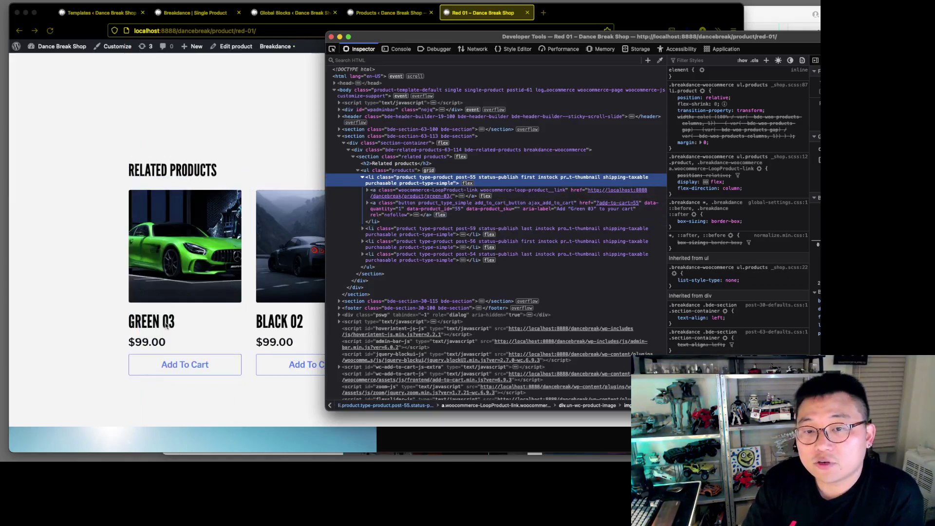
pyautogui.click(368, 190)
pyautogui.click(372, 202)
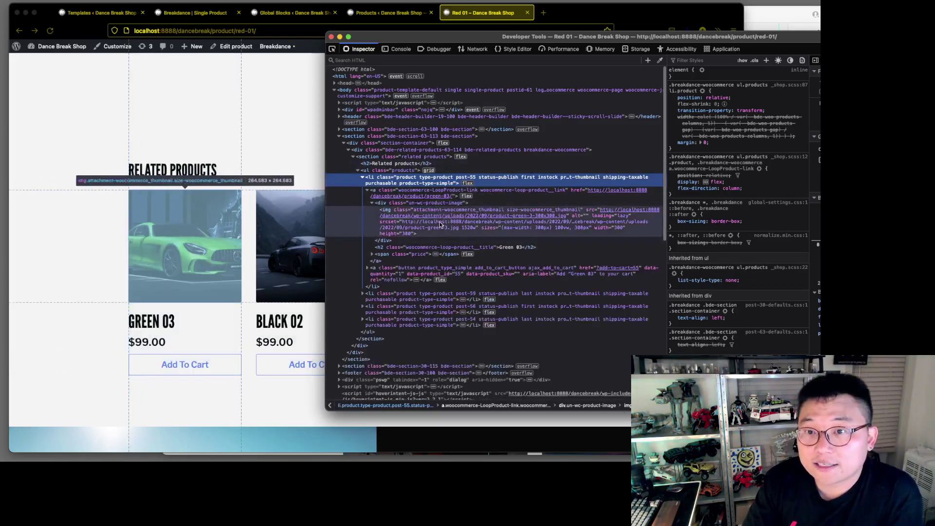
pyautogui.click(373, 203)
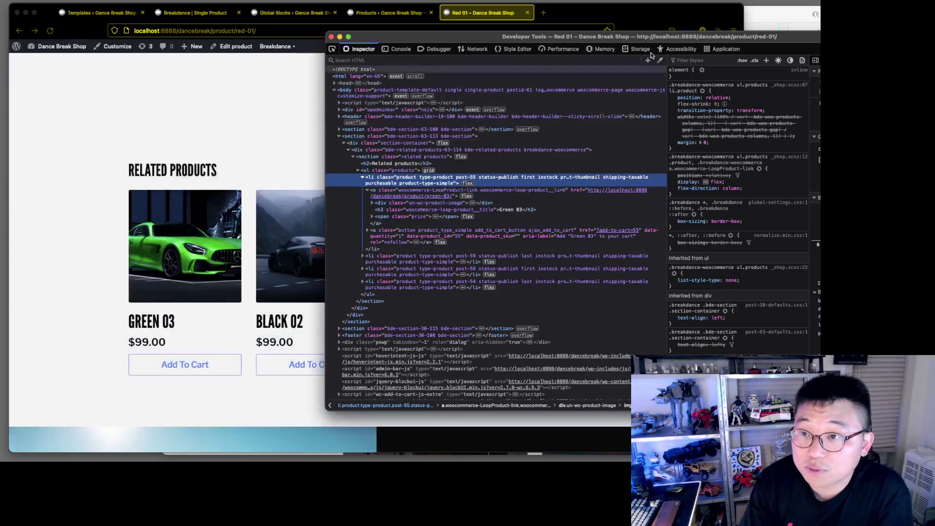
pyautogui.moveTo(662, 39); pyautogui.dragTo(586, 22)
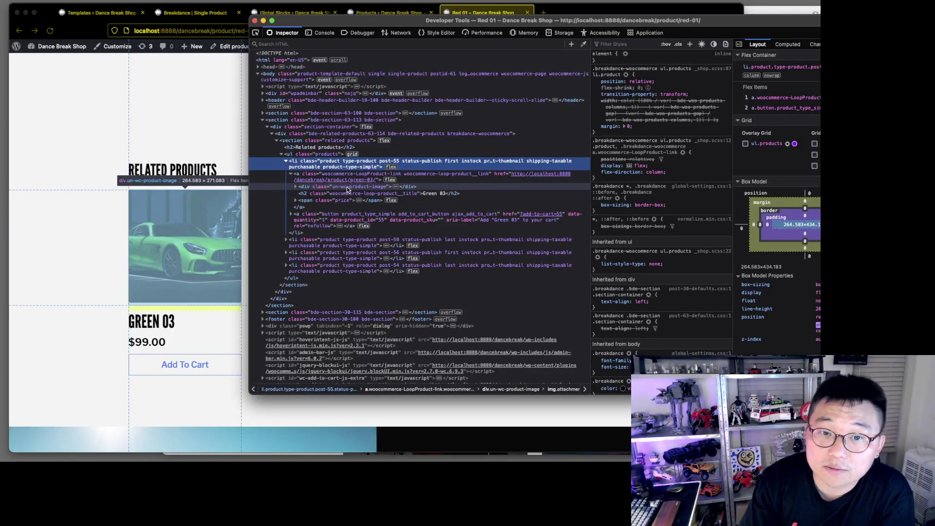
pyautogui.click(349, 186)
pyautogui.click(350, 173)
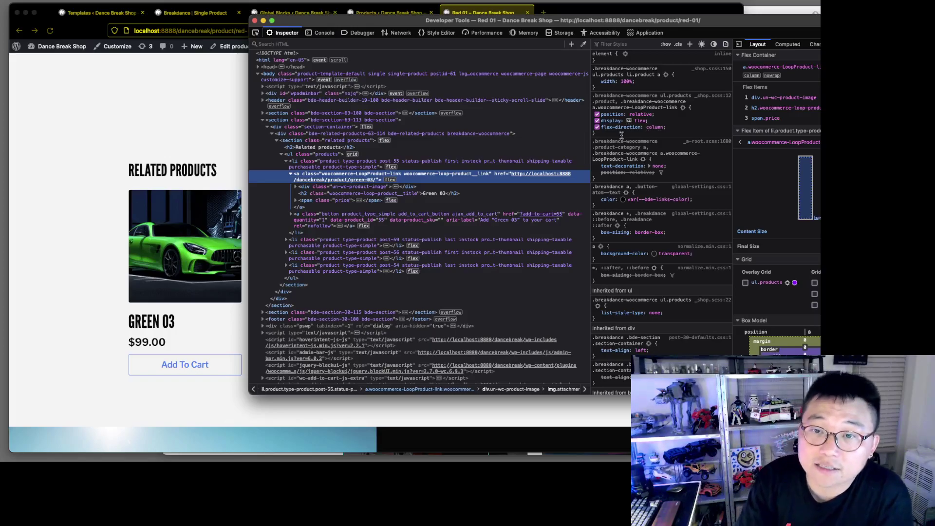
# Add the inline styles position: absolute and color: white to the Green 03 product title h2
pyautogui.click(337, 195)
pyautogui.click(647, 61)
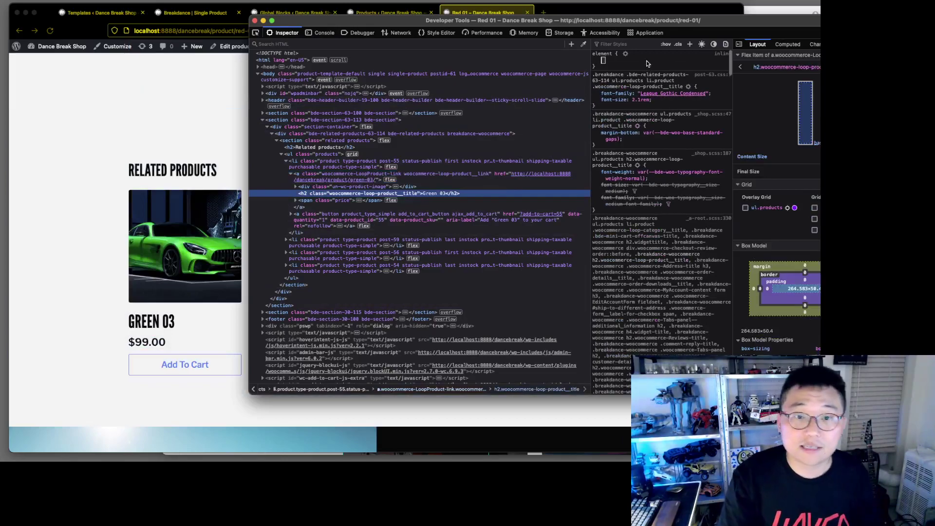
pyautogui.write('position')
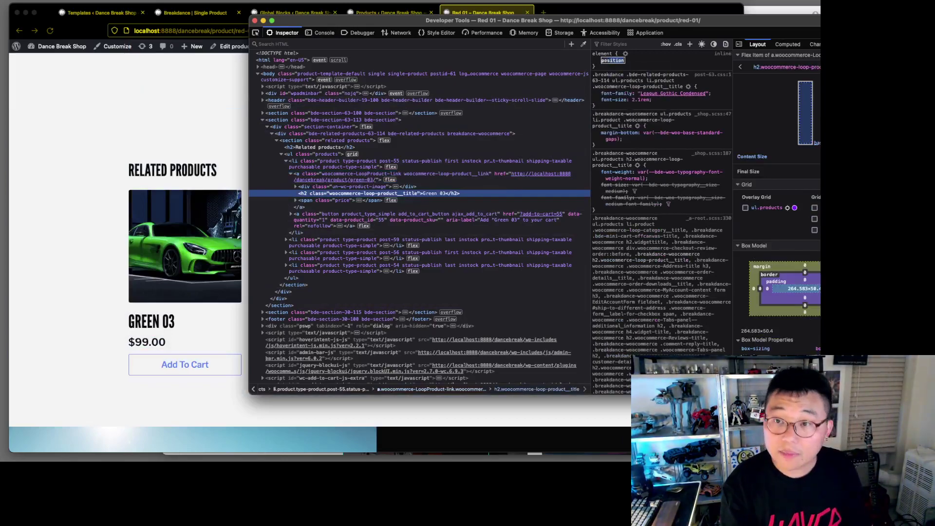
pyautogui.press('Tab')
pyautogui.write('absolute')
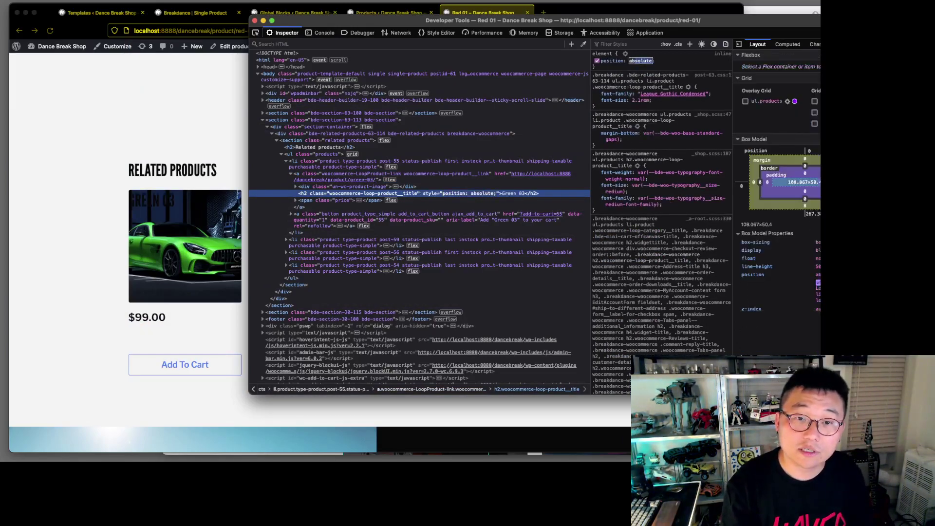
pyautogui.press('Return')
pyautogui.write('color')
pyautogui.press('Tab')
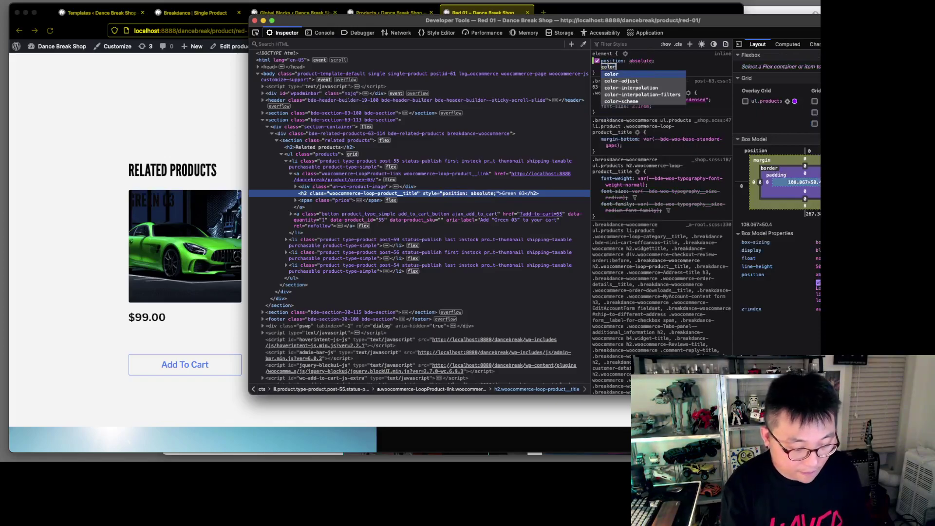
pyautogui.write('wht')
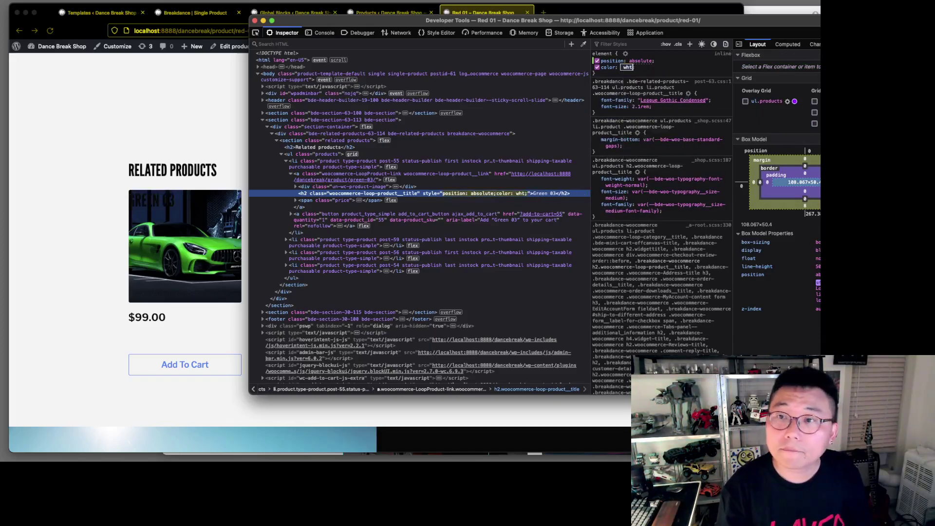
pyautogui.write('iite')
pyautogui.press('Return')
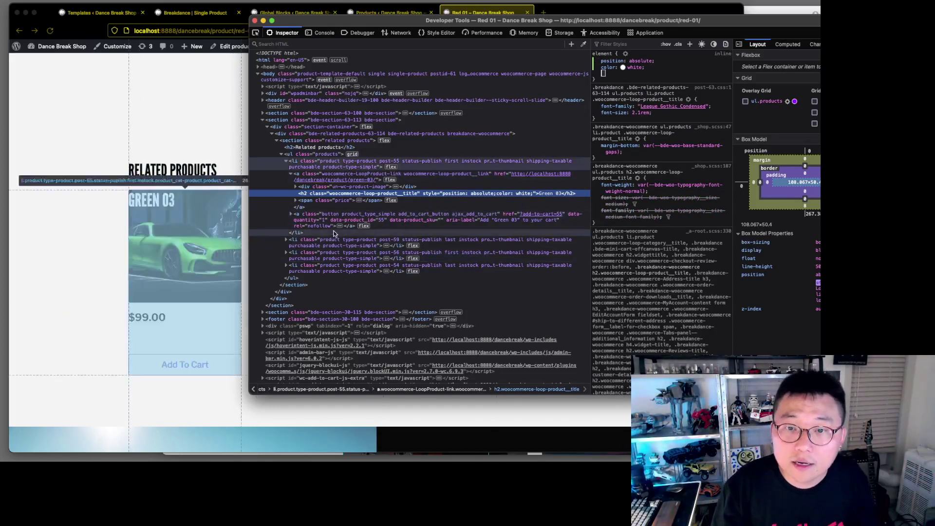
# Add the inline styles position: absolute and color: white to the Green 03 price span
pyautogui.click(321, 201)
pyautogui.click(634, 61)
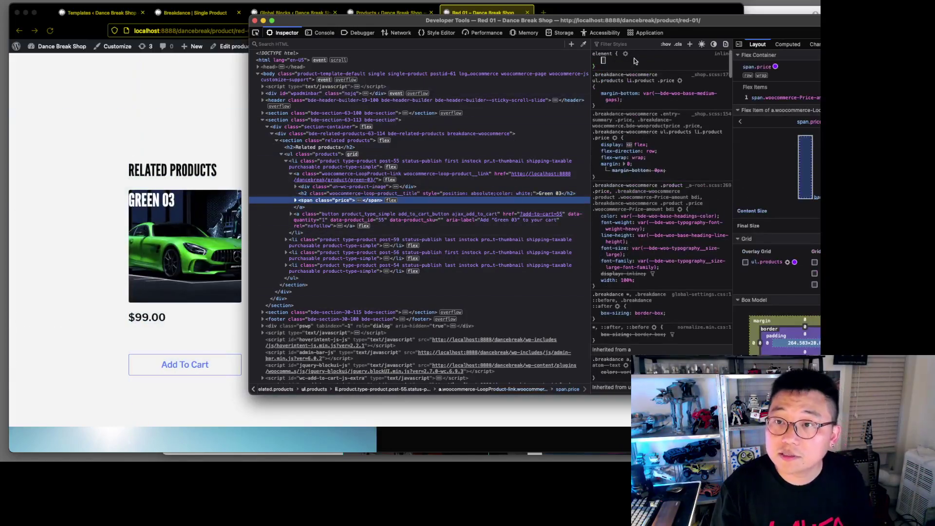
pyautogui.write('position: absolute')
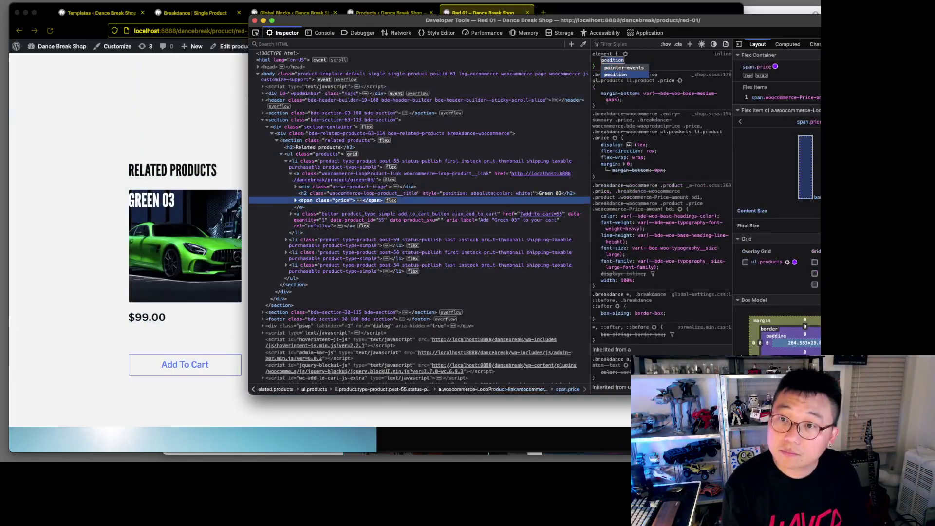
pyautogui.press('Return')
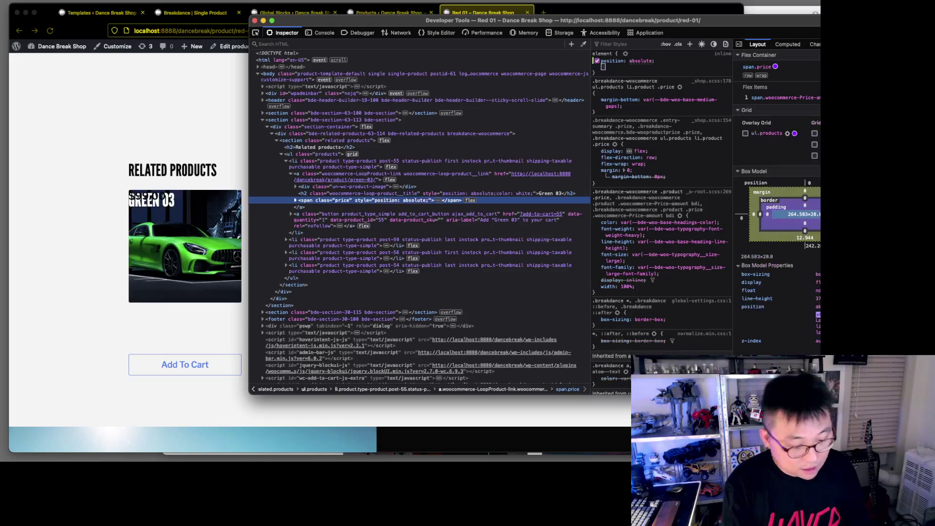
pyautogui.write('color:a')
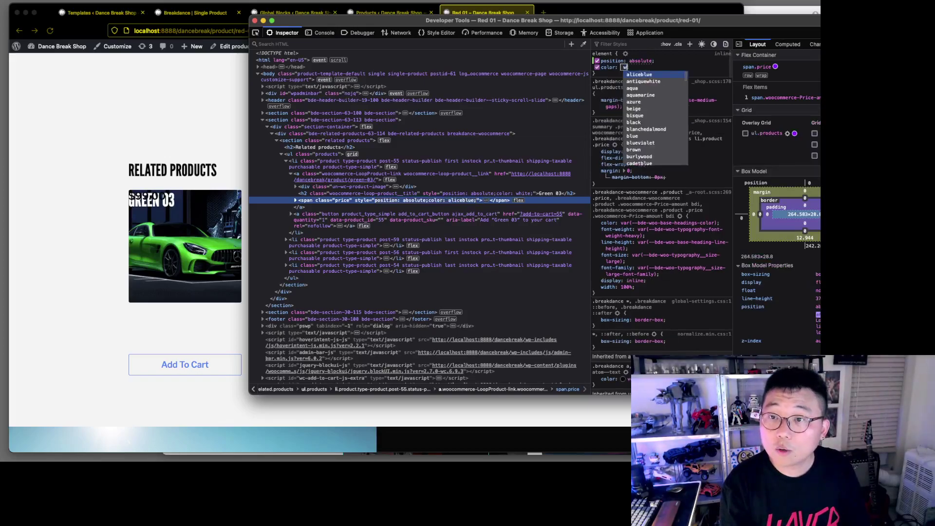
pyautogui.press('BackSpace')
pyautogui.write('white')
pyautogui.press('Return')
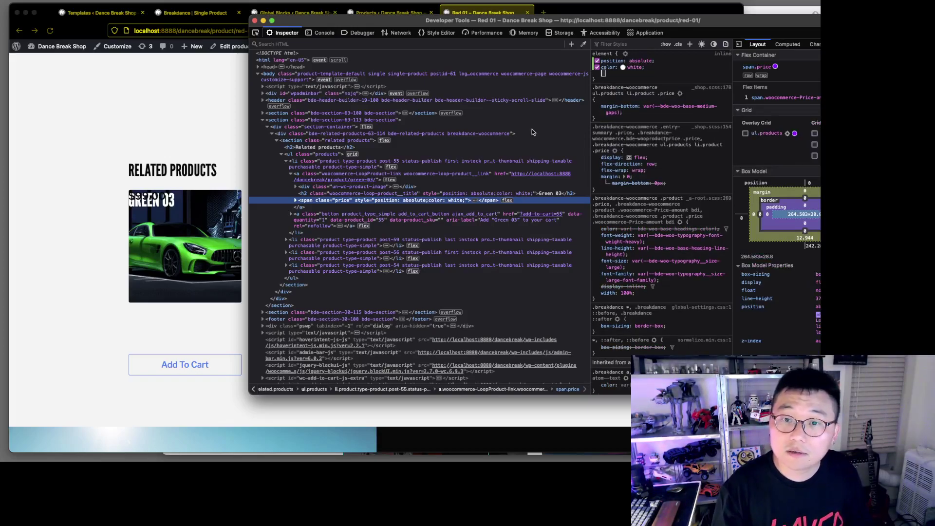
# Expand the price span, add the inline style color: red to its nested woocommerce-Price-amount span, and expand that span too
pyautogui.click(295, 200)
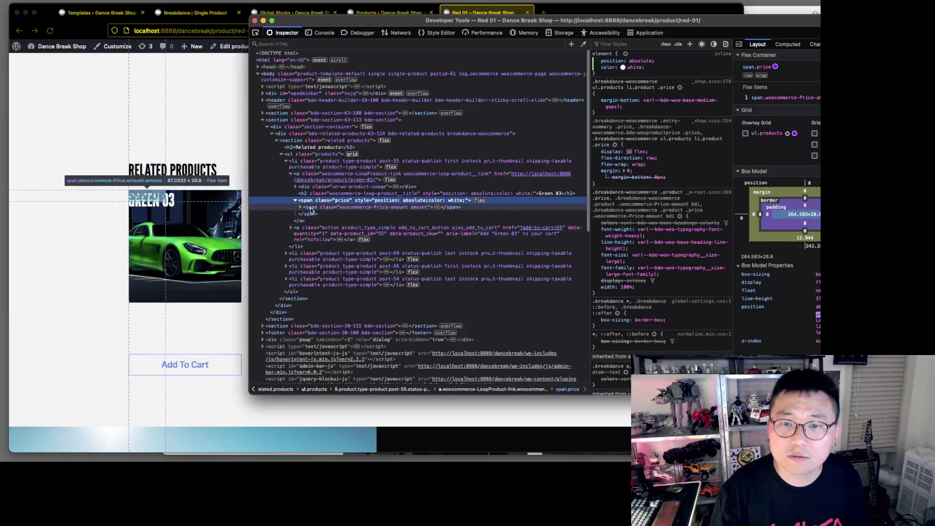
pyautogui.click(311, 207)
pyautogui.click(653, 60)
pyautogui.write('color')
pyautogui.press('Tab')
pyautogui.write('wr')
pyautogui.press('BackSpace')
pyautogui.press('BackSpace')
pyautogui.write('red')
pyautogui.press('Return')
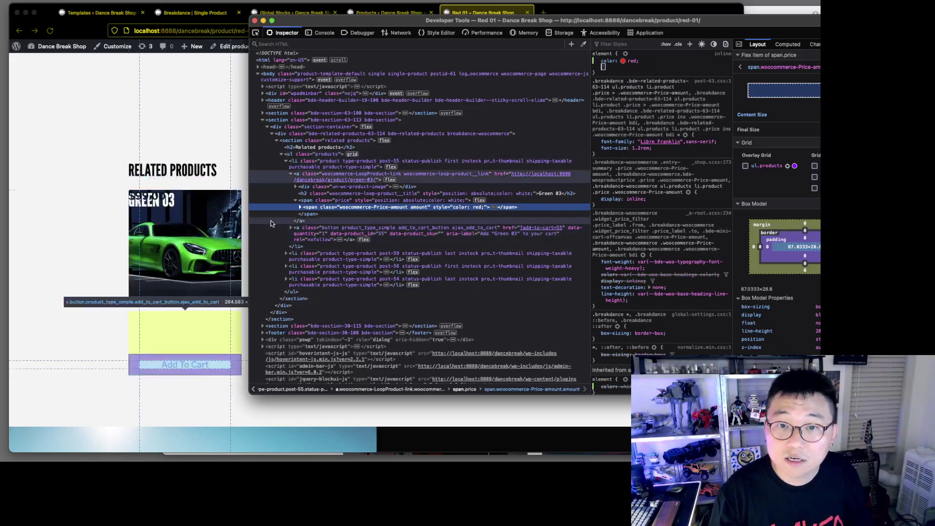
pyautogui.click(300, 207)
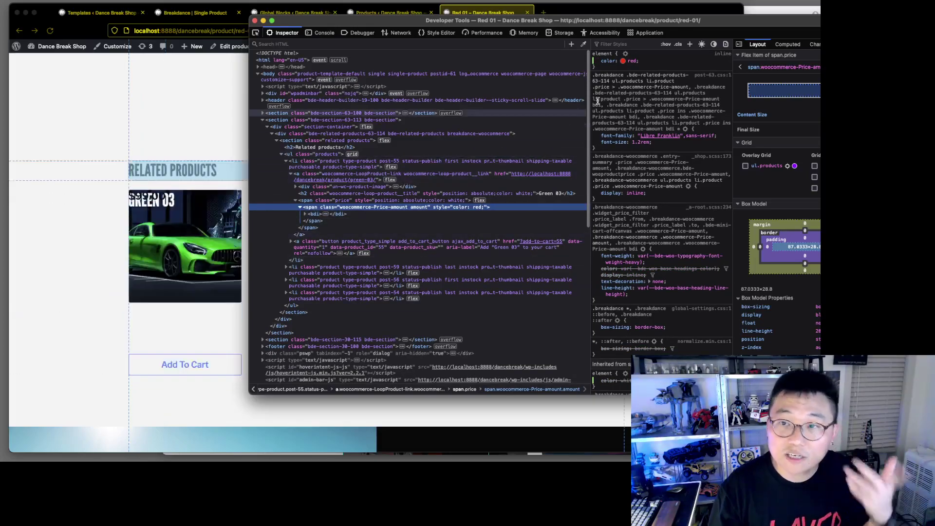
# Add bottom: 3rem and left: 1rem to the inline styles of the Green 03 product title h2
pyautogui.click(311, 200)
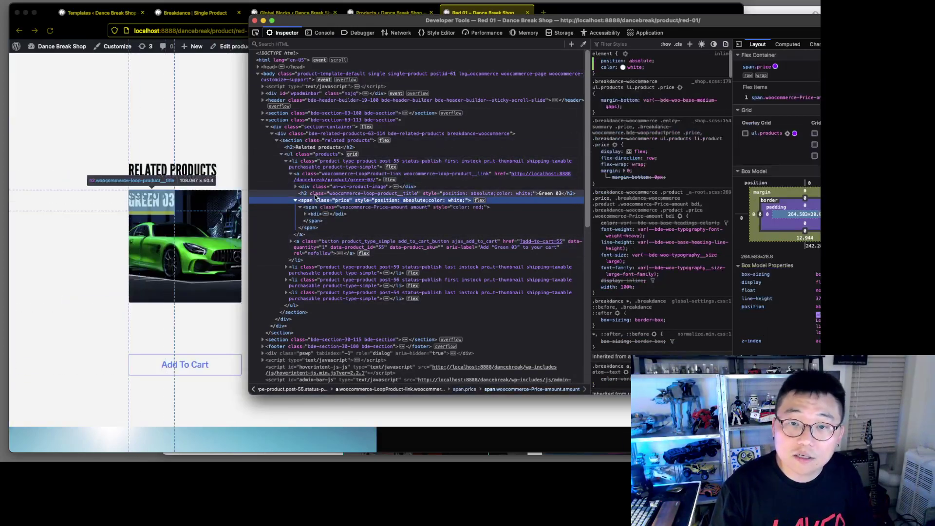
pyautogui.click(351, 193)
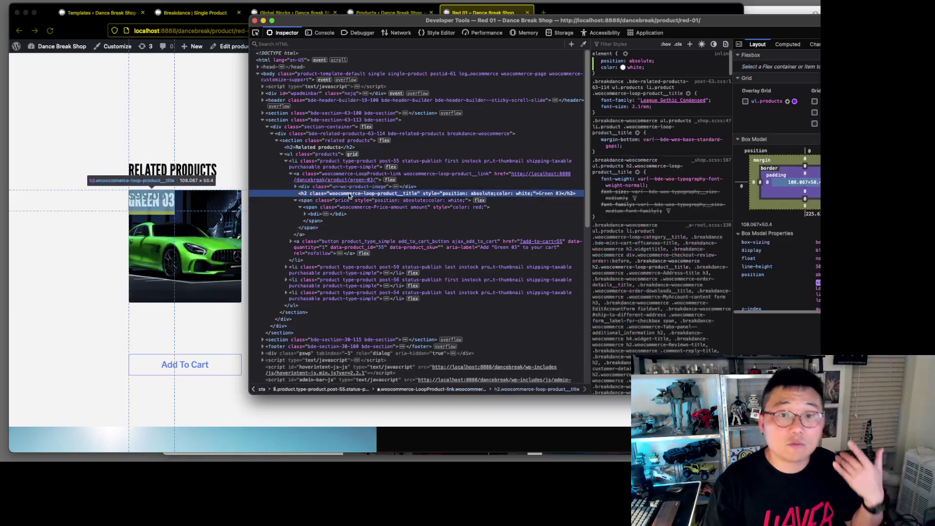
pyautogui.click(679, 66)
pyautogui.write('bottom')
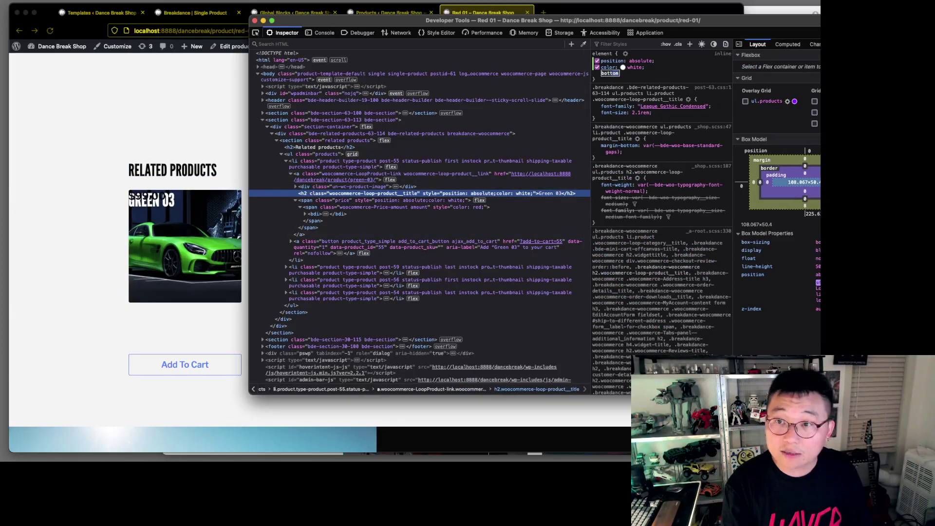
pyautogui.write(': 3rem;')
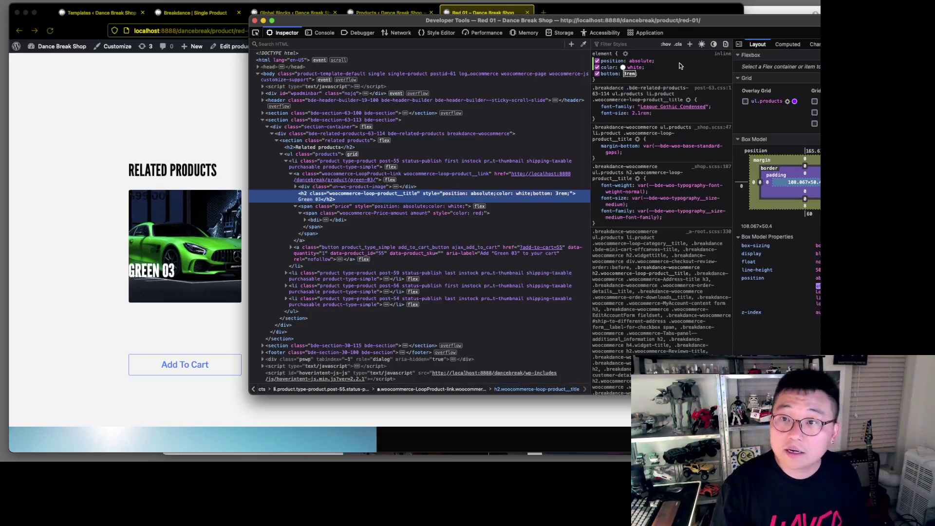
pyautogui.press('Return')
pyautogui.write('left:1rem')
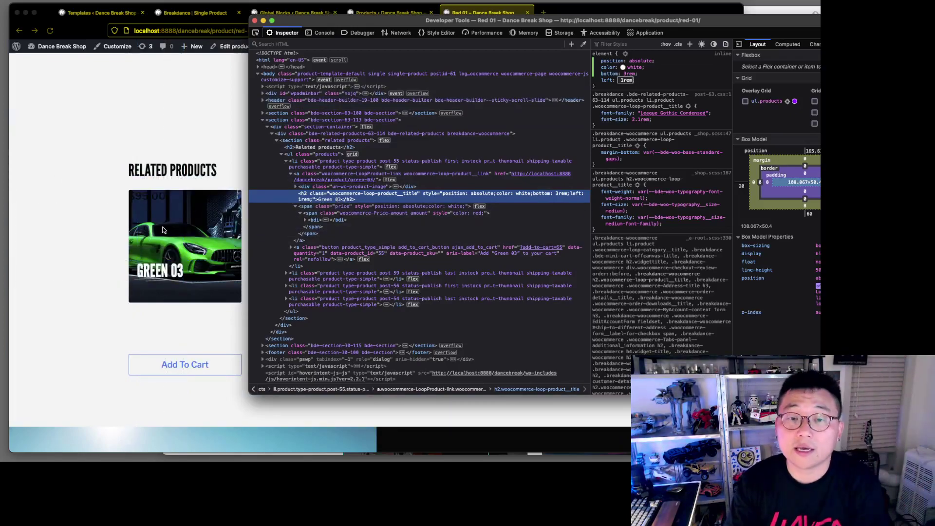
# Switch to the mockup, move its window aside to compare its cards with the Green 03 card, and return to the page inspector
pyautogui.press('super+Tab')
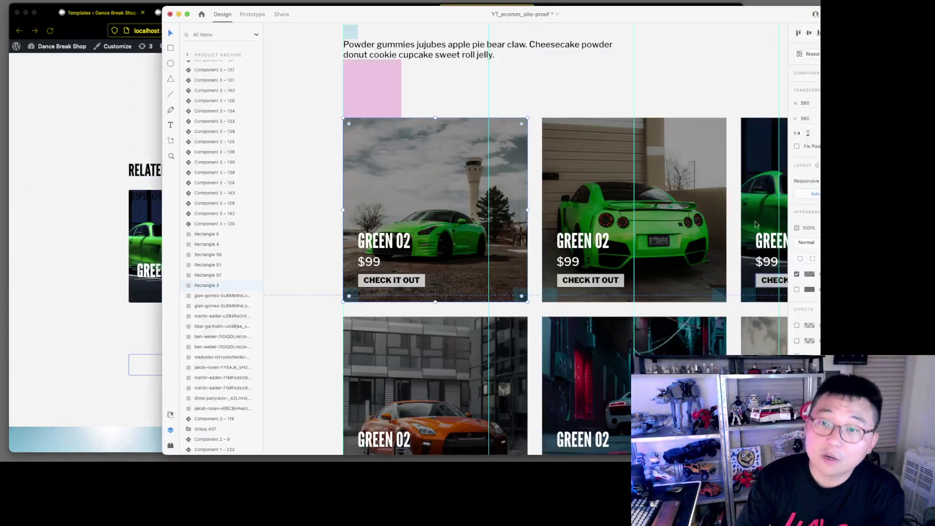
pyautogui.moveTo(595, 16); pyautogui.dragTo(686, 78)
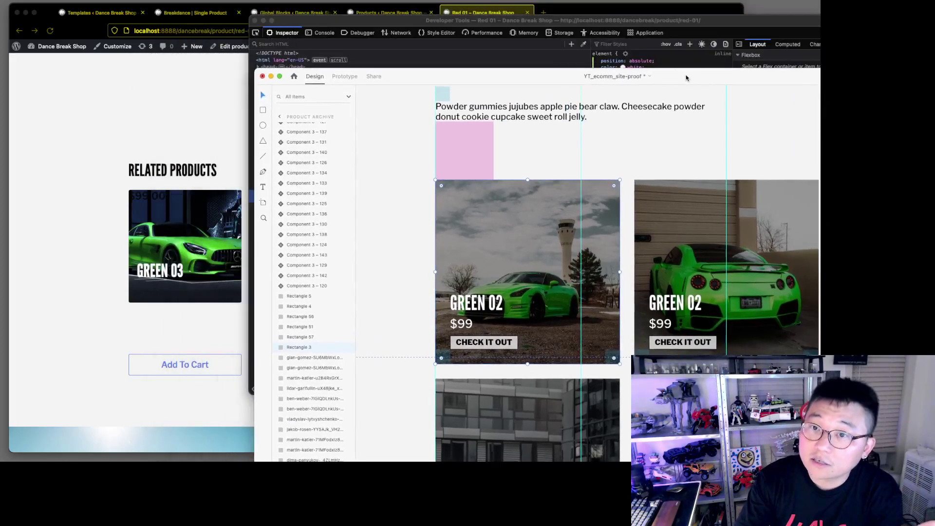
pyautogui.click(409, 24)
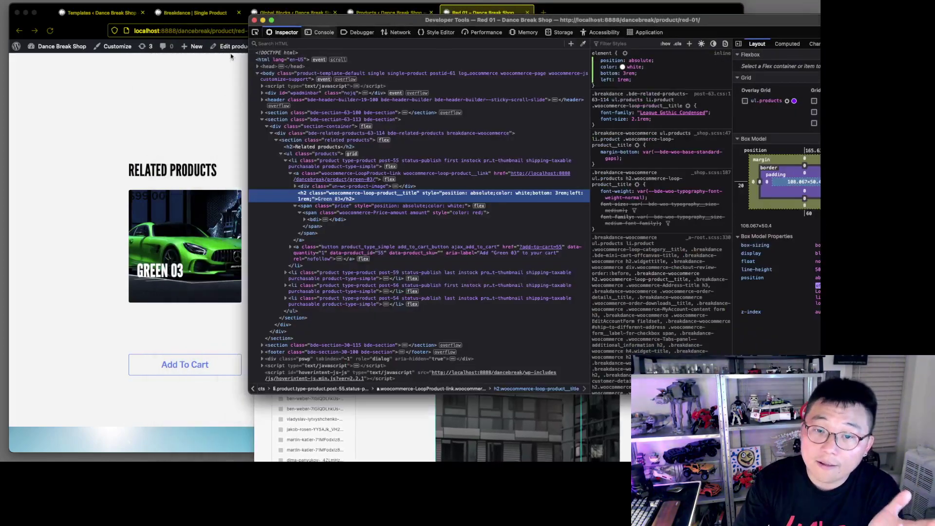
# Collapse the Green 03 product link, examine the separate Add To Cart link's markup, and return to the product page
pyautogui.click(291, 177)
pyautogui.click(317, 194)
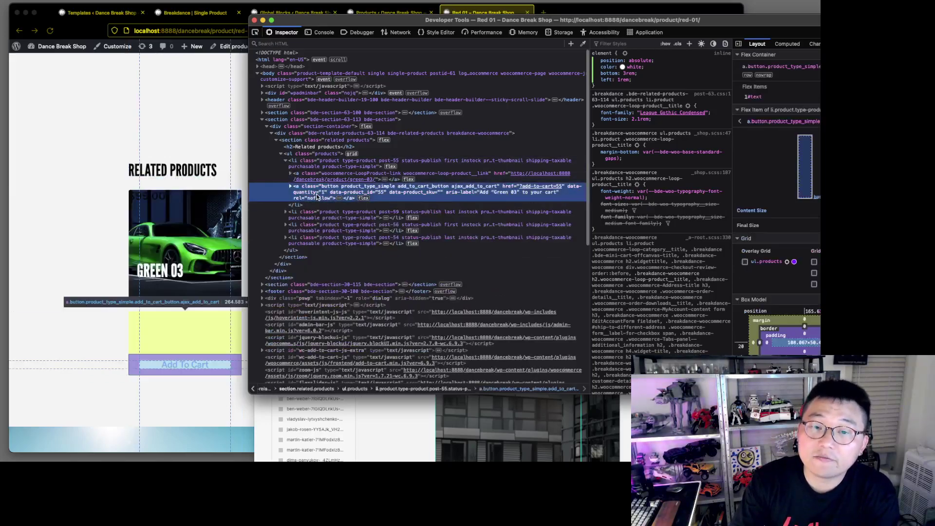
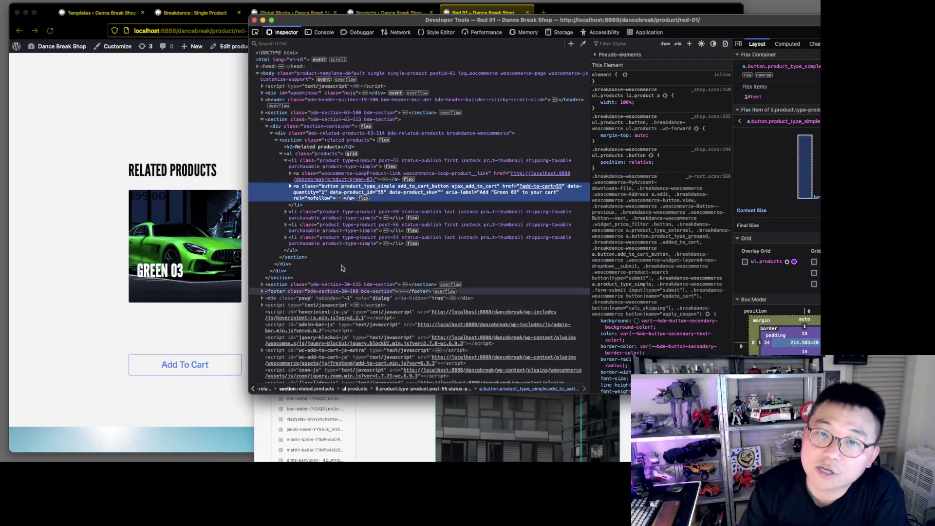
pyautogui.click(157, 95)
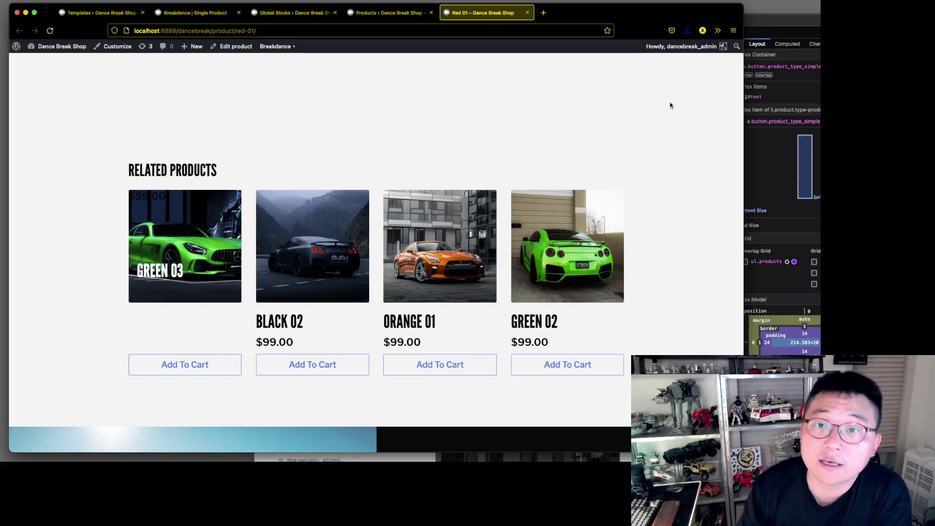
# Go to Global Blocks, add a global block titled Product Card, and open it in the Breakdance builder
pyautogui.click(311, 17)
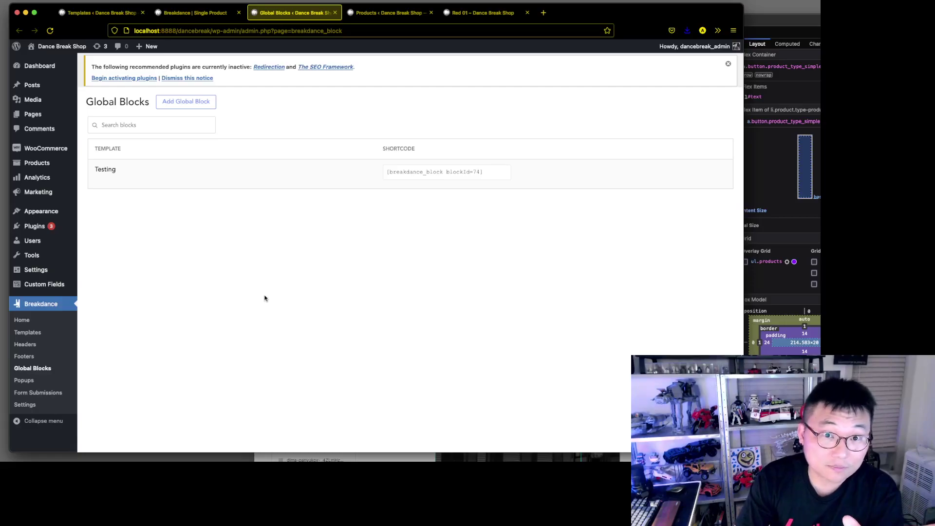
pyautogui.moveTo(107, 176)
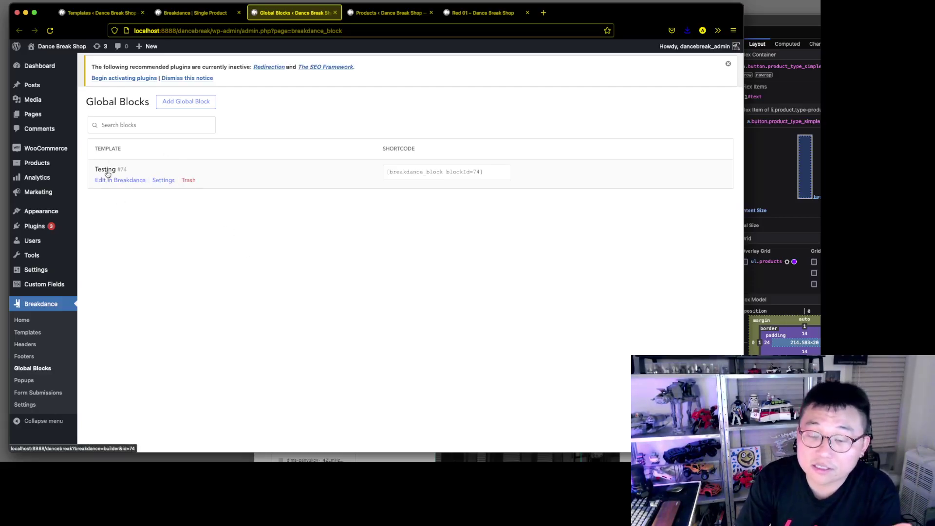
pyautogui.click(188, 105)
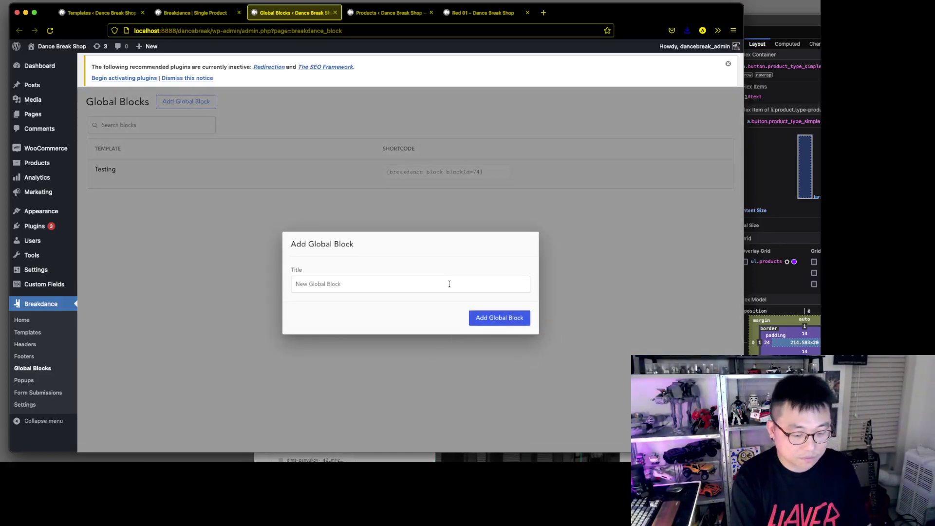
pyautogui.write('Product Card')
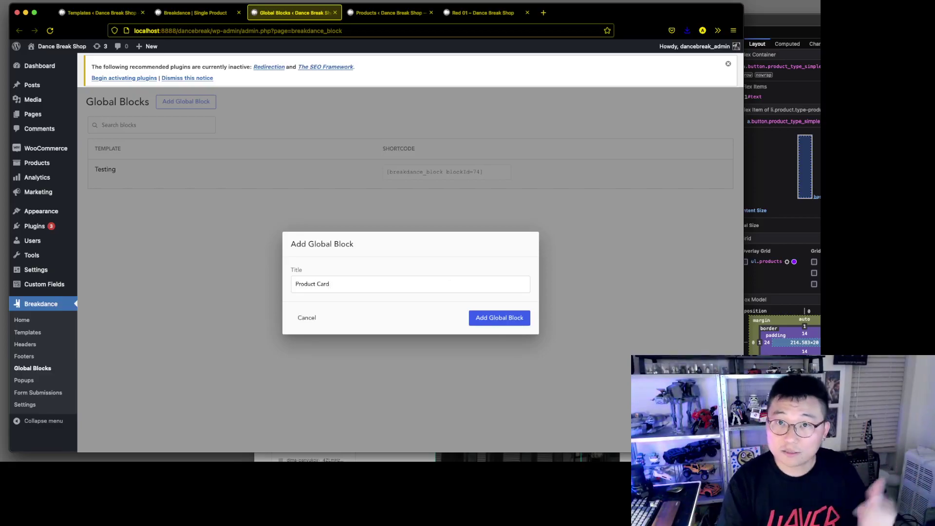
pyautogui.click(501, 319)
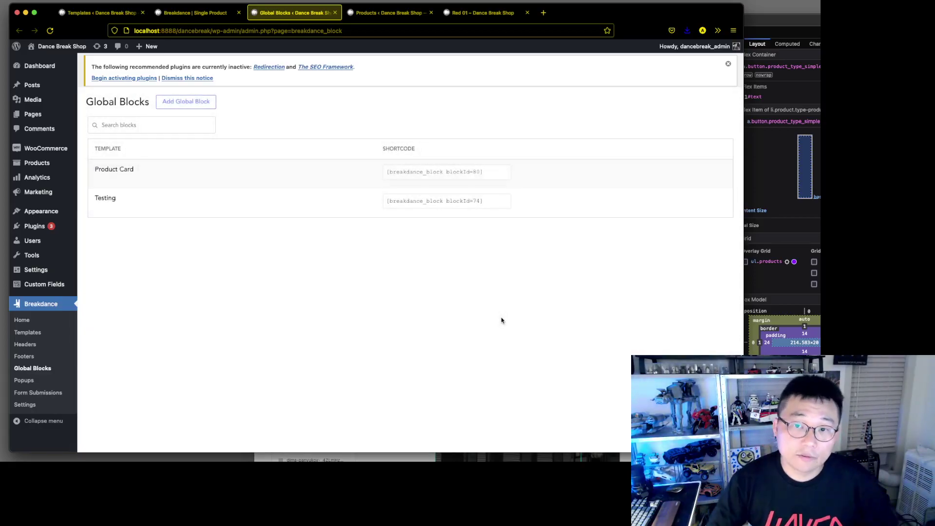
pyautogui.click(106, 182)
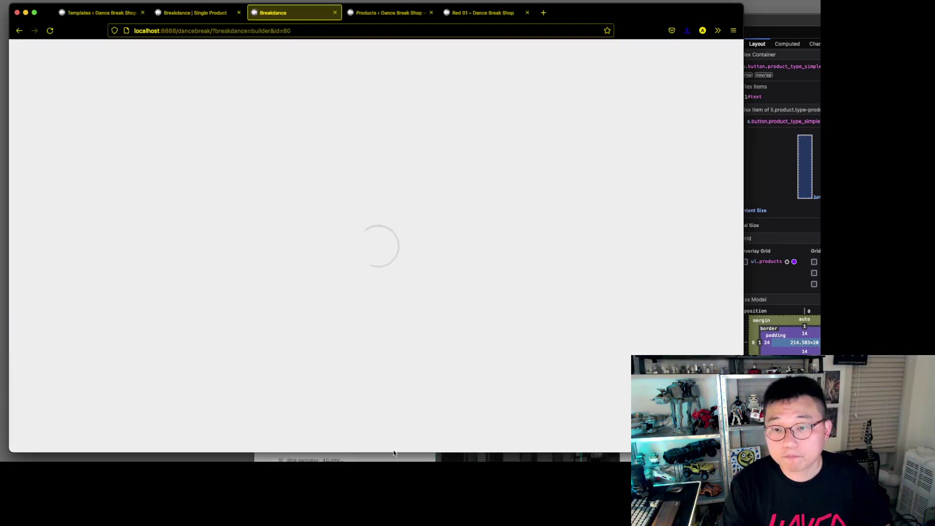
# Bring up the mockup, dismiss the document rename prompt, and move the window so its product cards show beside the builder
pyautogui.click(393, 456)
pyautogui.click(612, 76)
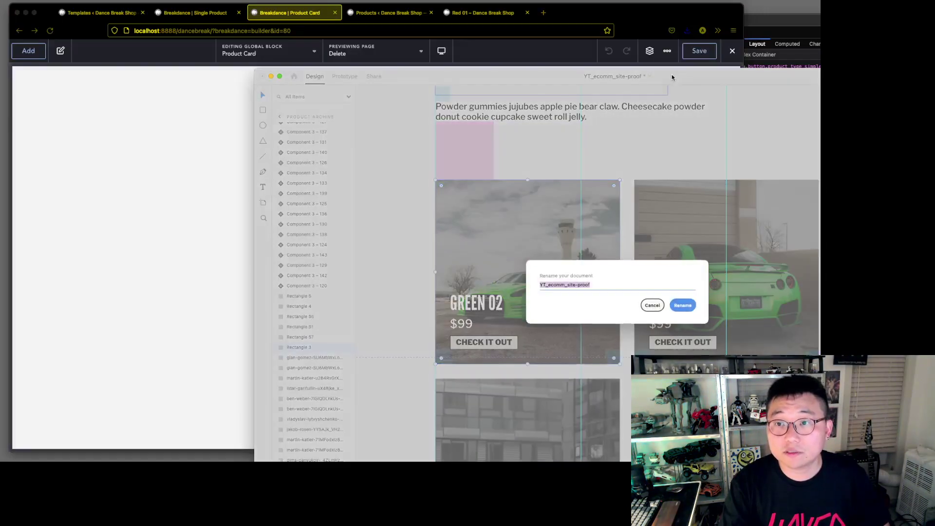
pyautogui.click(653, 305)
pyautogui.moveTo(704, 78); pyautogui.dragTo(761, 8)
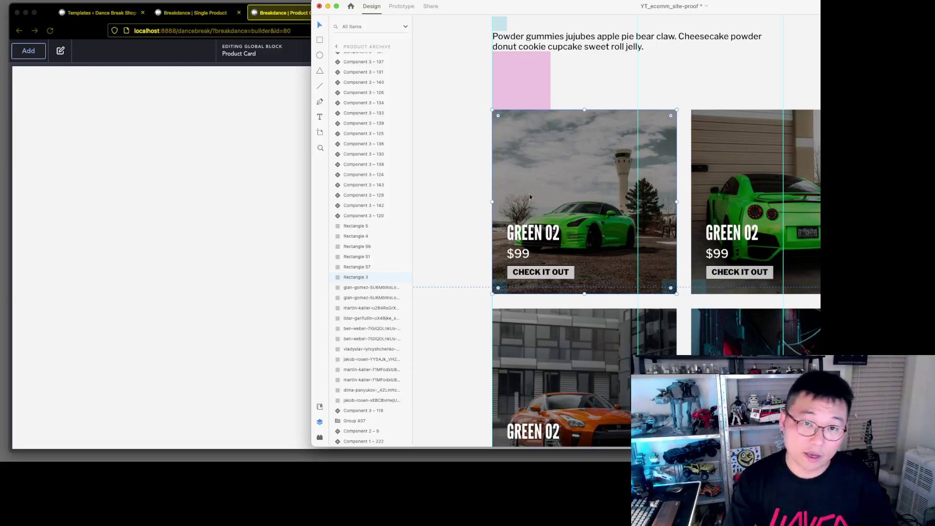
# Return to the Breakdance builder, add a Div to the Product Card block, and show the element structure
pyautogui.click(188, 183)
pyautogui.click(28, 50)
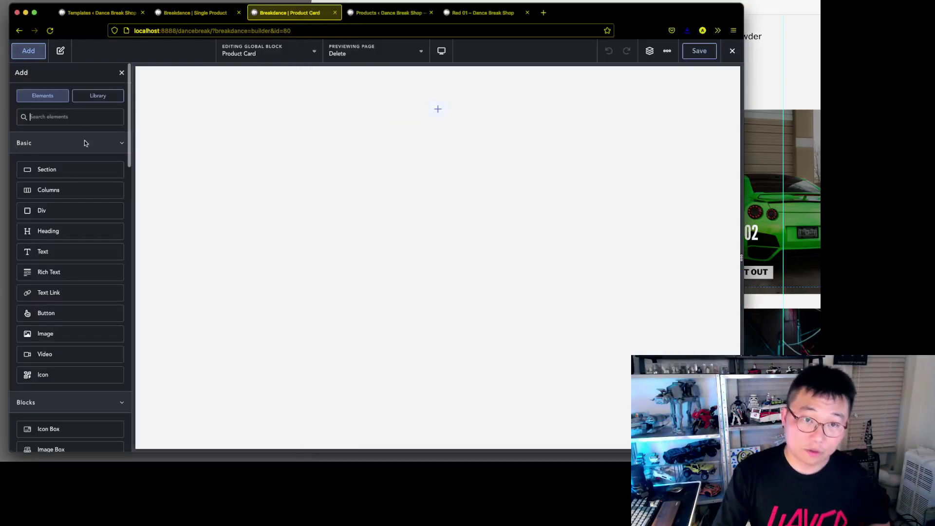
pyautogui.click(78, 210)
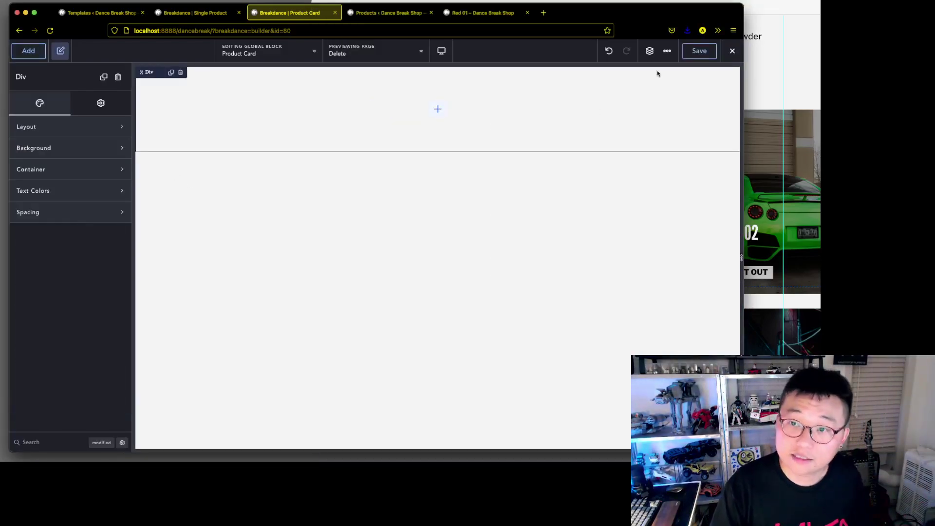
pyautogui.click(647, 54)
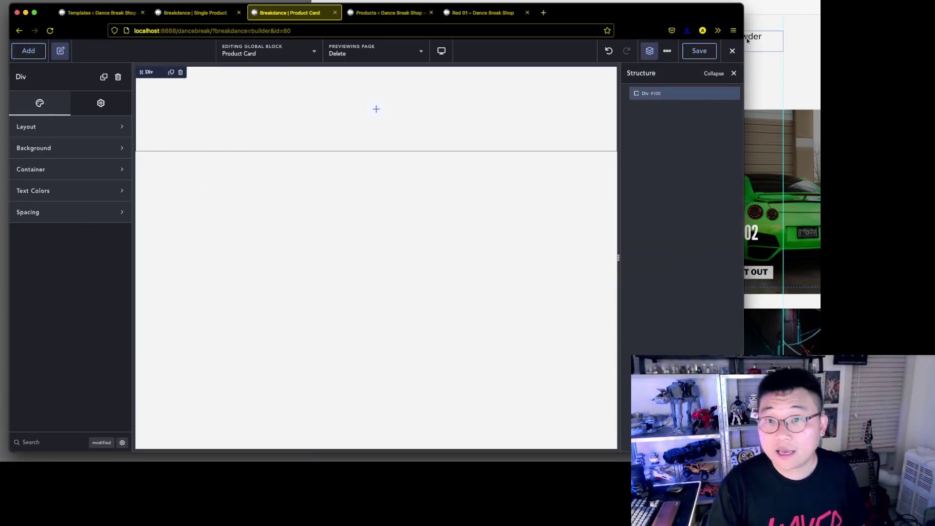
# Add an Image element inside the Div and set its source to the WooCommerce Product Image dynamic data
pyautogui.click(23, 51)
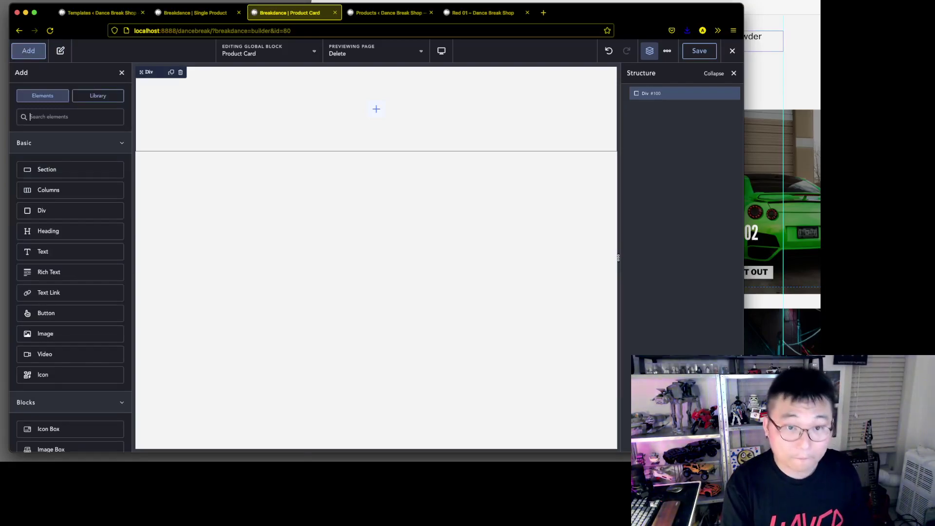
pyautogui.write('im')
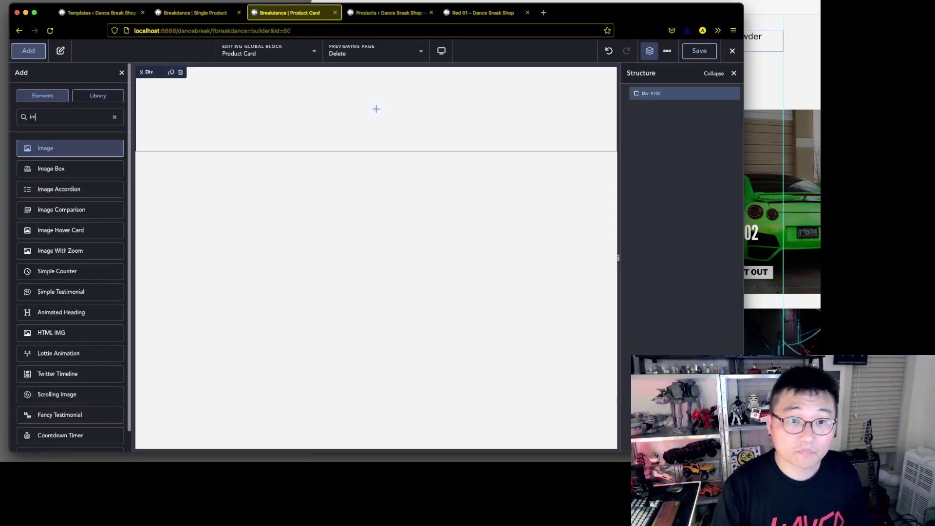
pyautogui.click(67, 149)
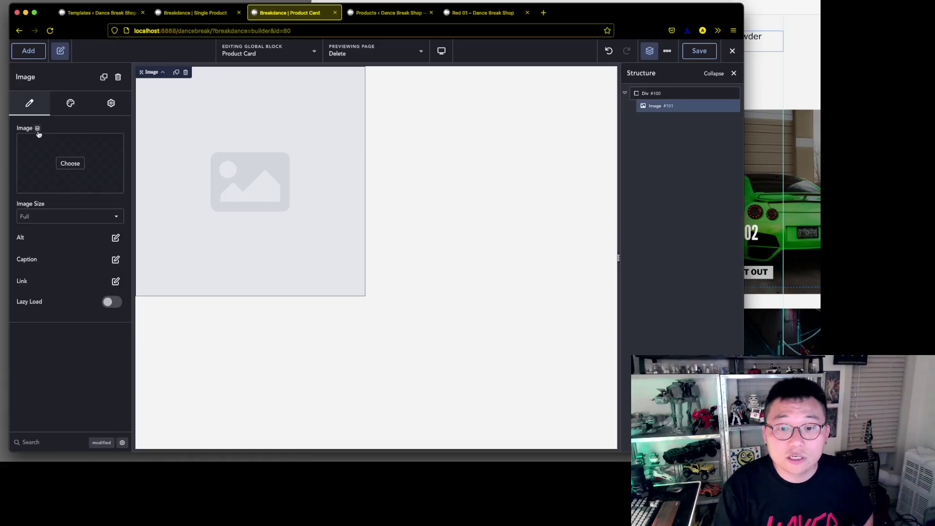
pyautogui.click(37, 128)
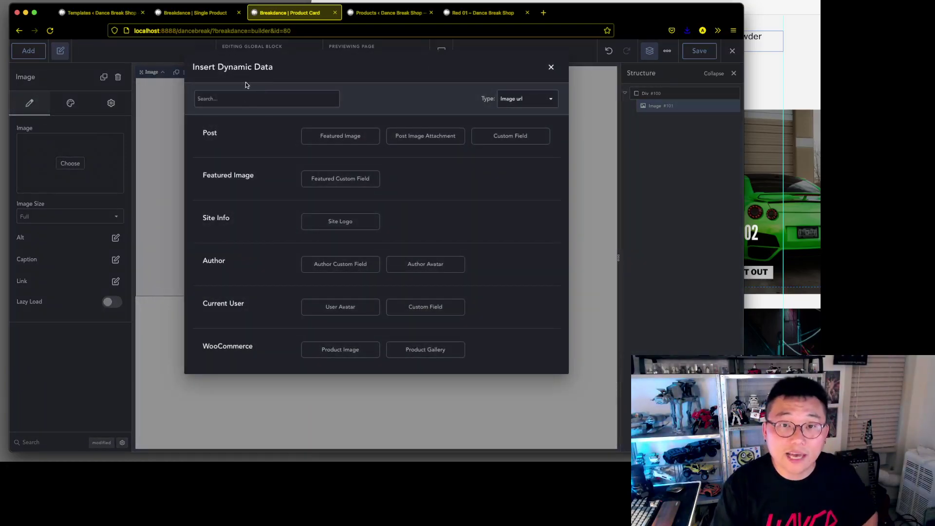
pyautogui.click(351, 354)
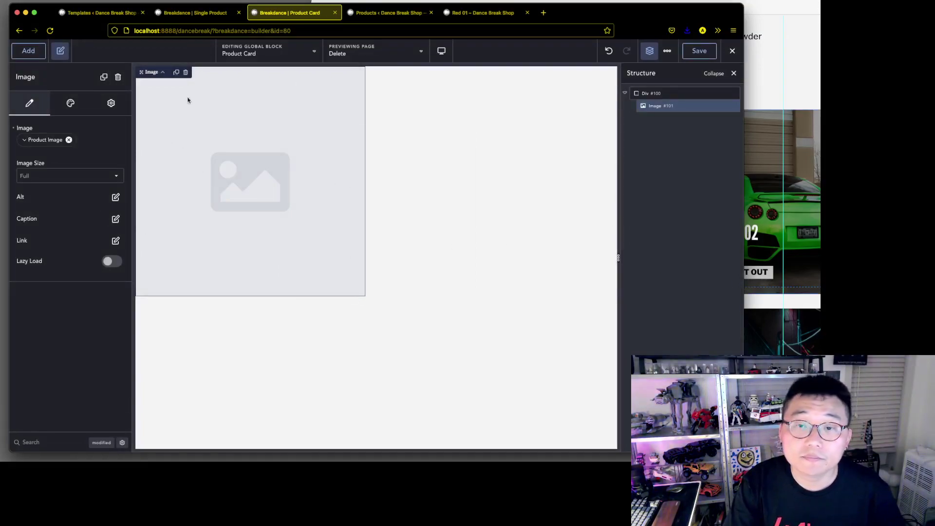
# Preview the Product Card block with the White 01 product, and switch the preview to Black 02
pyautogui.click(385, 52)
pyautogui.click(388, 134)
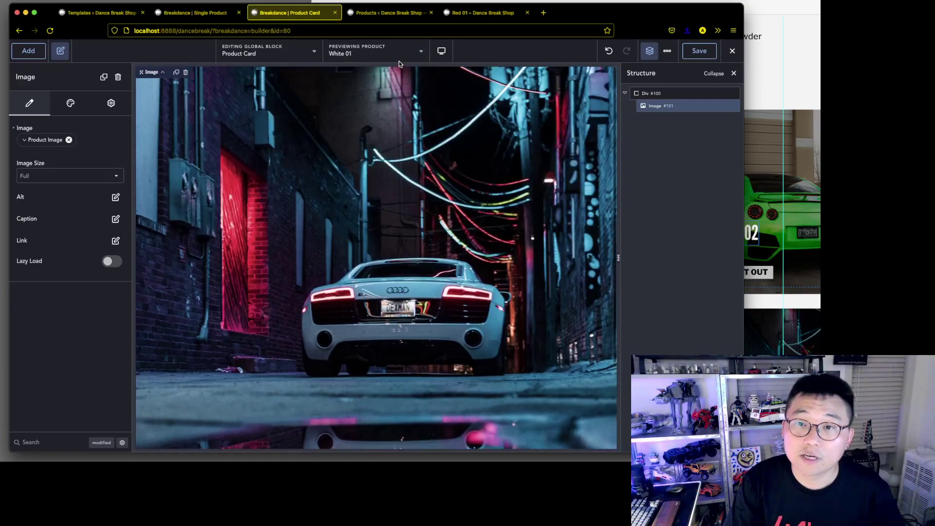
pyautogui.click(397, 56)
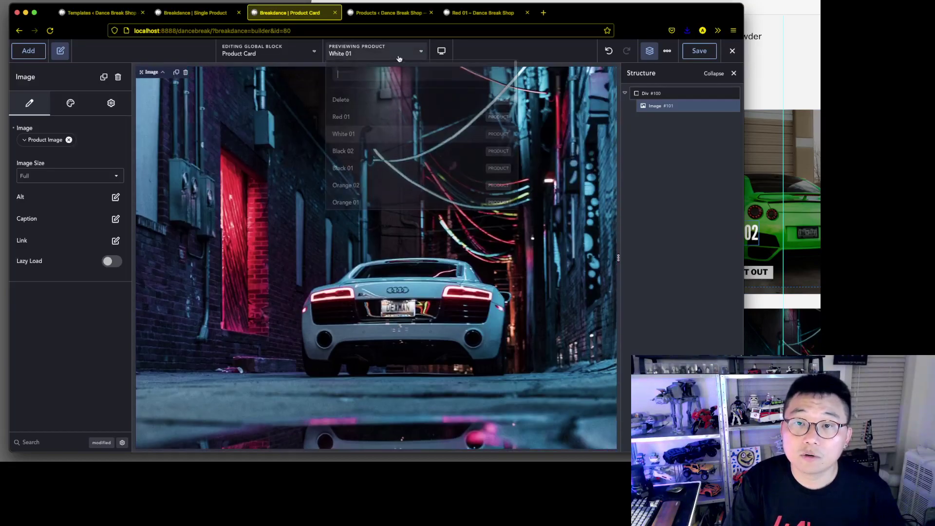
pyautogui.click(360, 152)
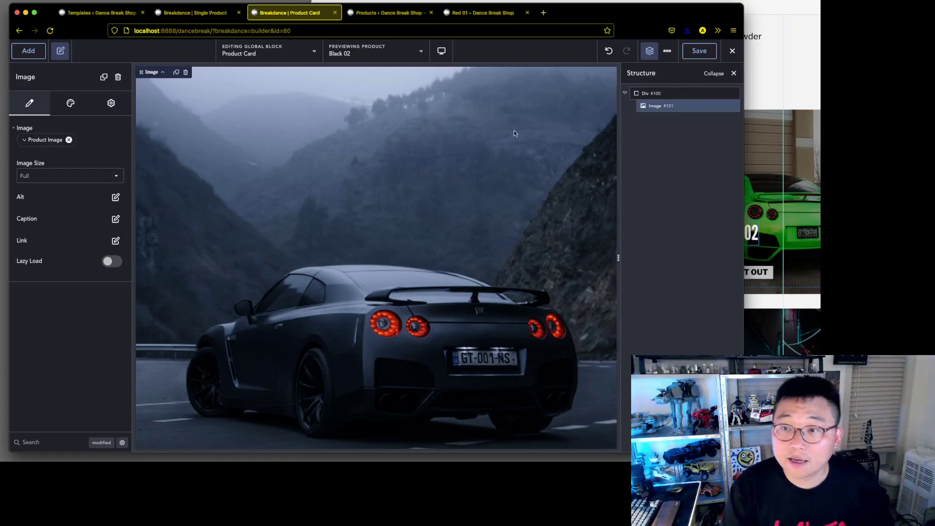
pyautogui.scroll(-3, 461, 170)
# Add a Heading element below the product image and set its tag to h2
pyautogui.click(675, 93)
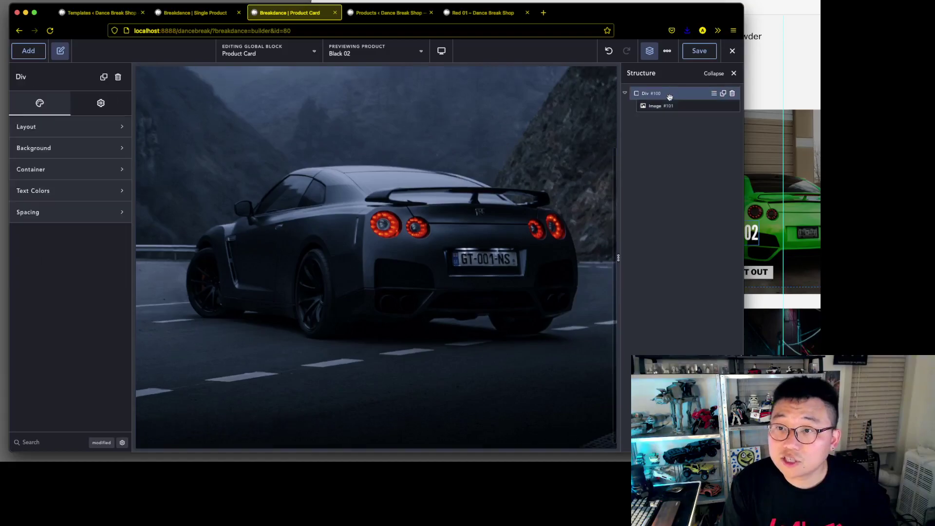
pyautogui.click(682, 106)
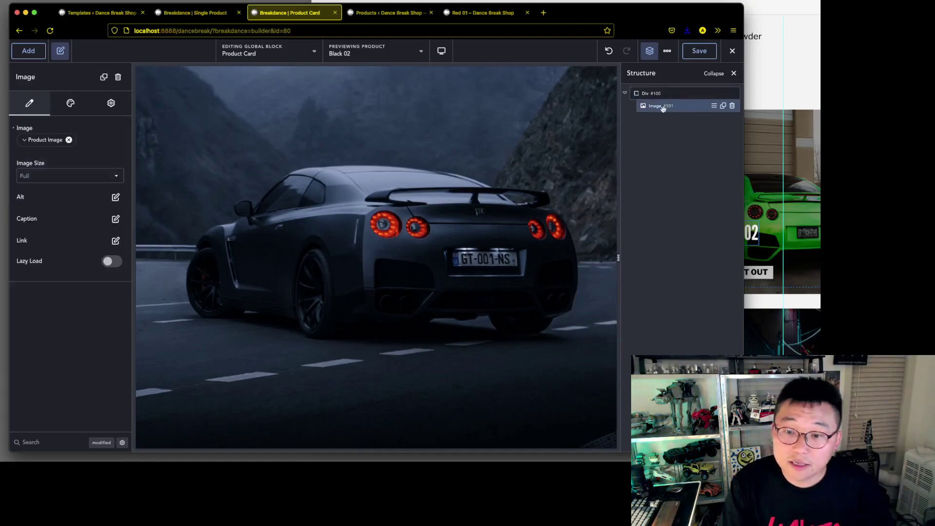
pyautogui.click(30, 51)
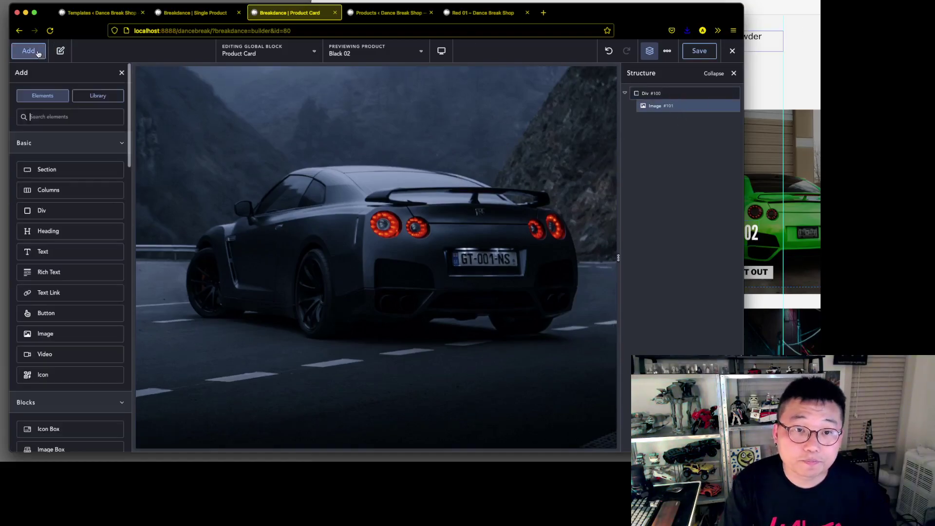
pyautogui.click(61, 231)
pyautogui.click(107, 174)
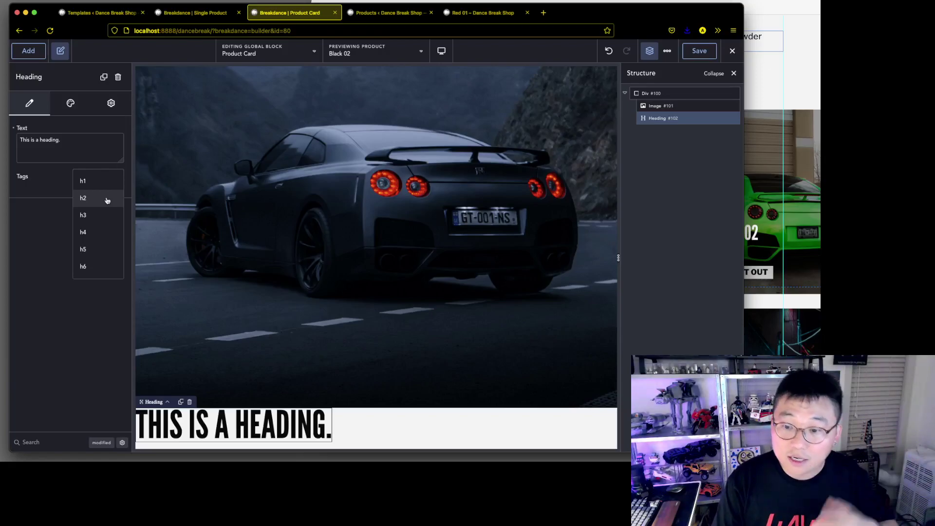
pyautogui.click(107, 199)
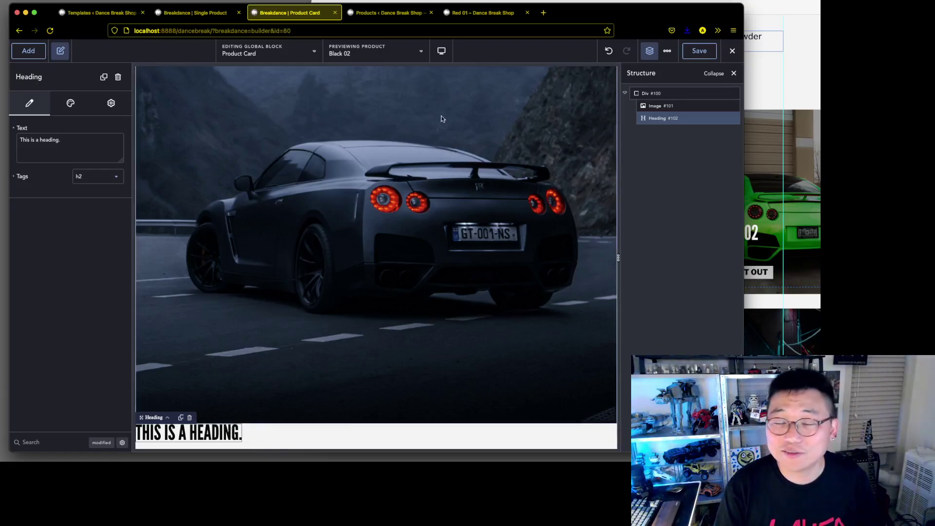
# Add a Text element below the heading and set its content to the WooCommerce Product Price dynamic data
pyautogui.click(38, 53)
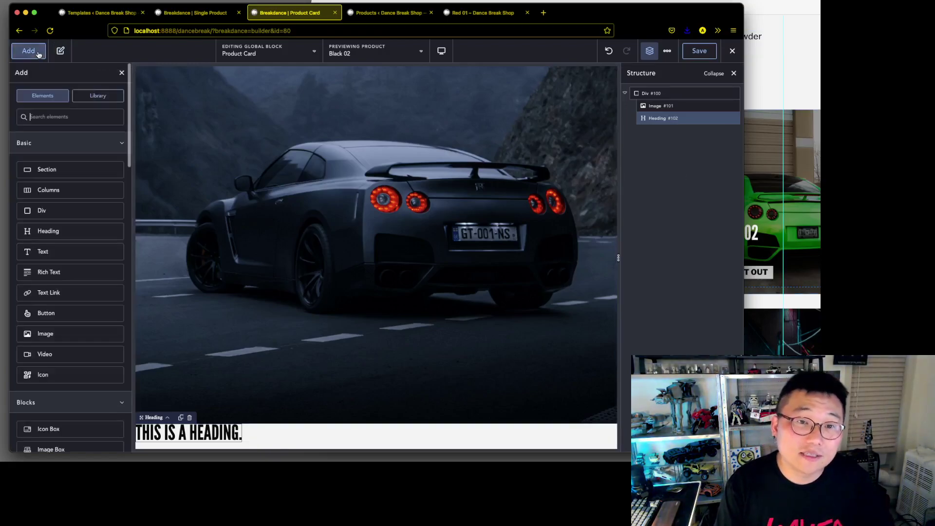
pyautogui.click(82, 251)
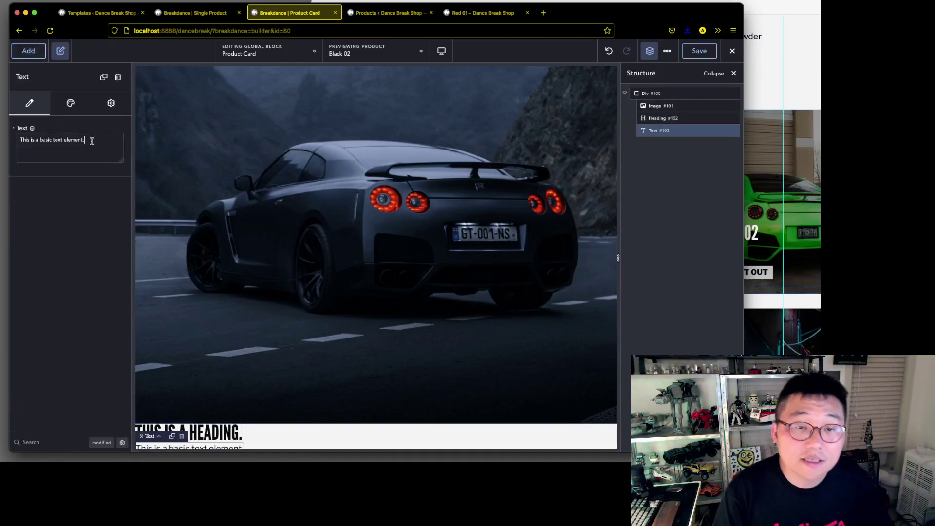
pyautogui.click(33, 128)
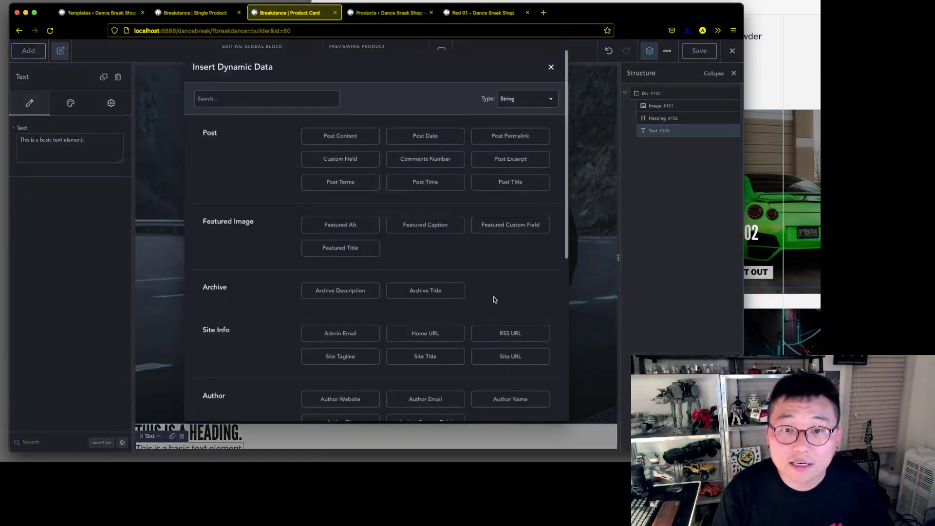
pyautogui.scroll(-5, 259, 347)
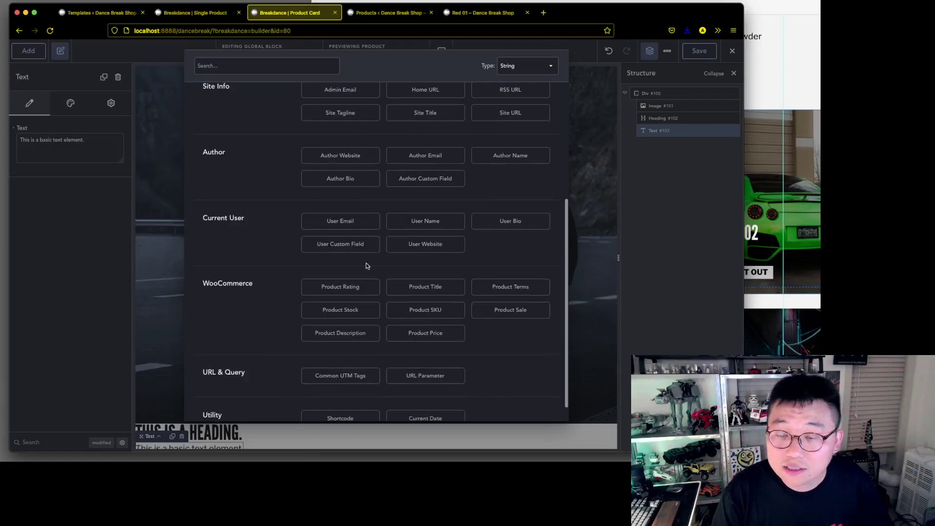
pyautogui.click(426, 333)
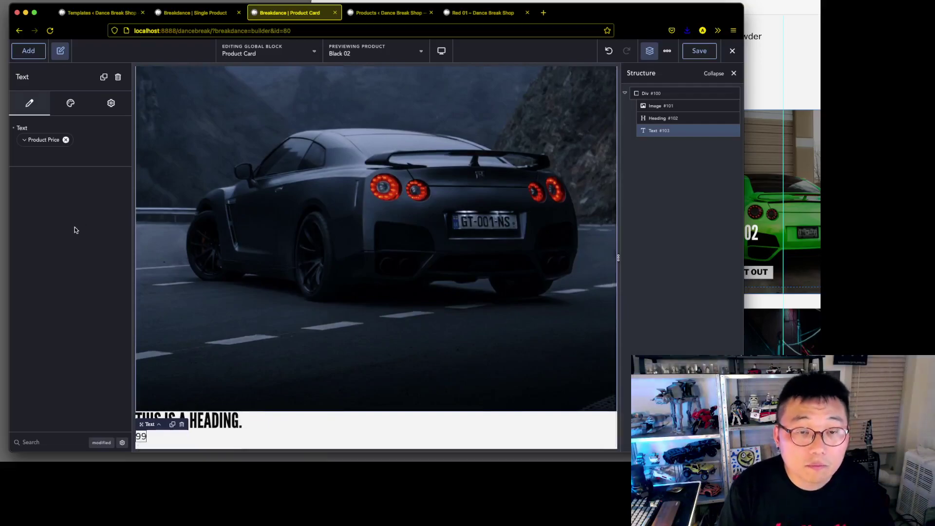
# Prepend a $ sign to the Product Price data in the advanced options and save the block
pyautogui.click(23, 140)
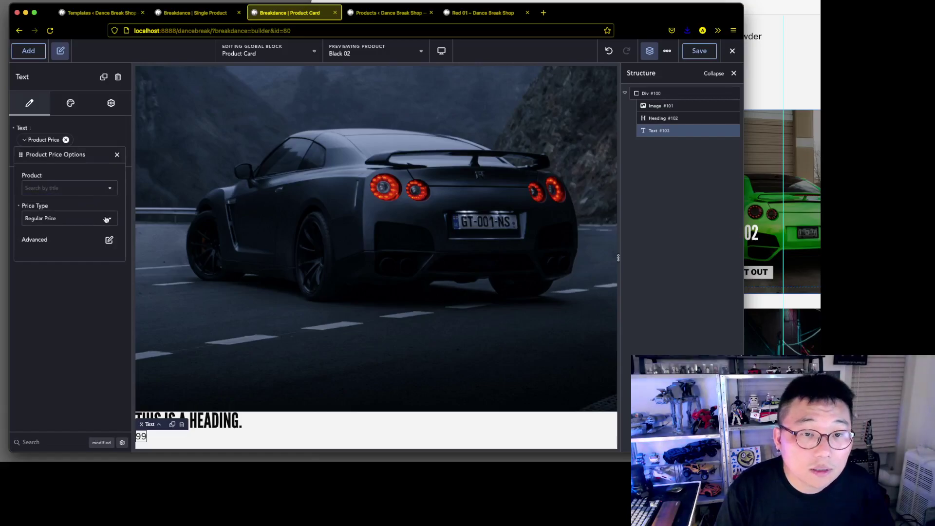
pyautogui.click(109, 239)
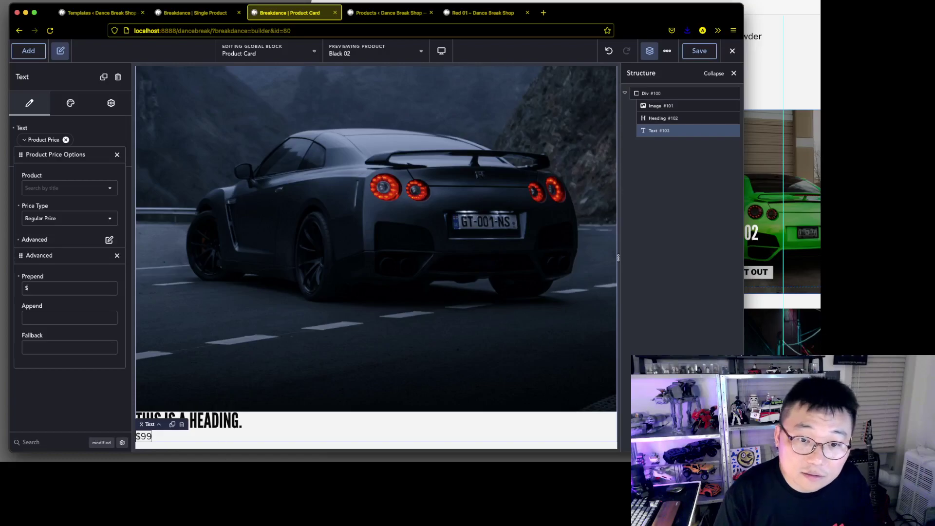
pyautogui.click(81, 405)
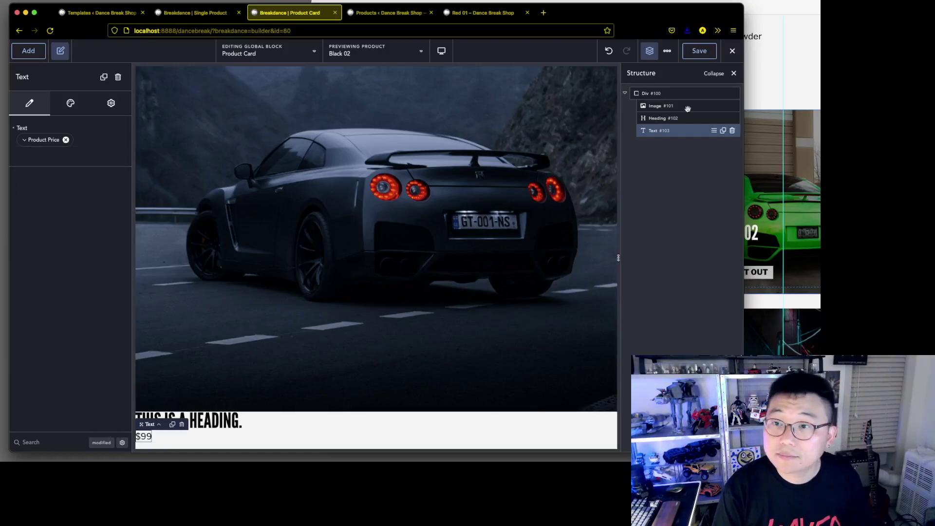
pyautogui.click(701, 52)
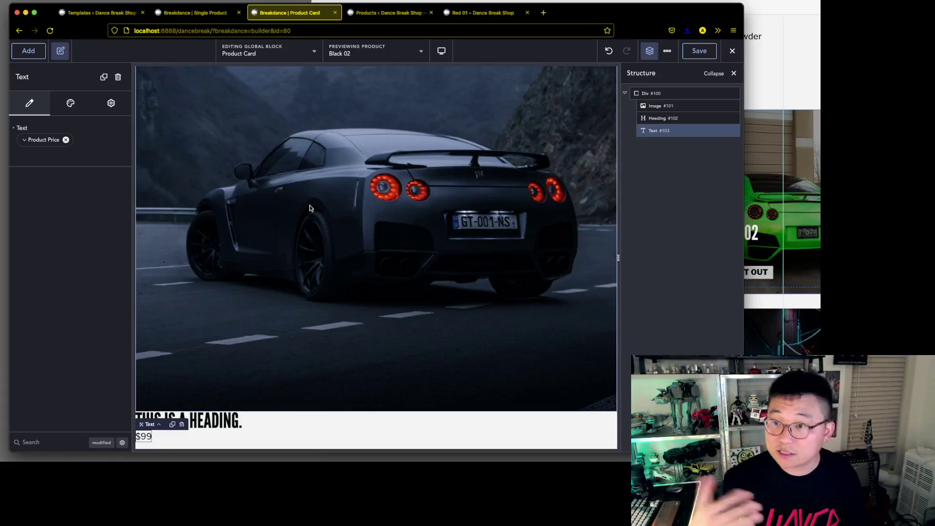
# Check the mockup's product card, and in the builder add a Button below the price with the text Check it out
pyautogui.press('super+Tab')
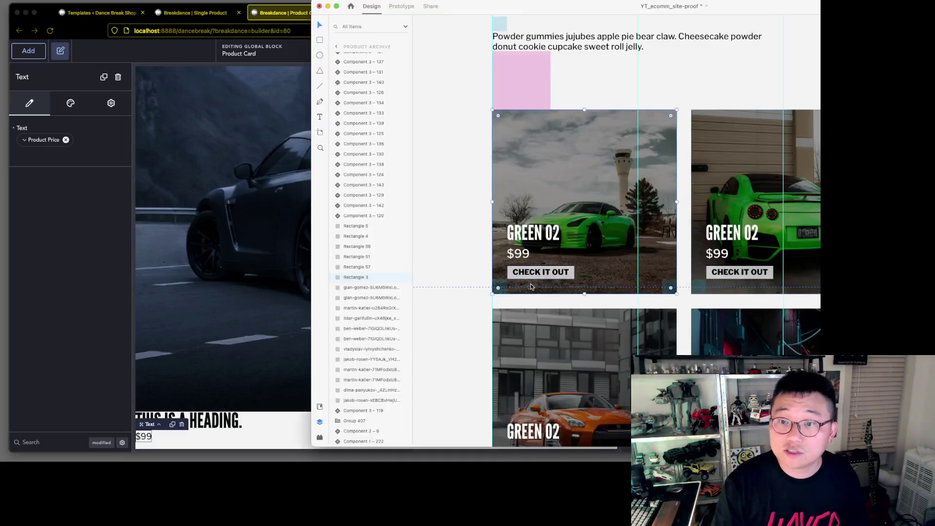
pyautogui.click(71, 298)
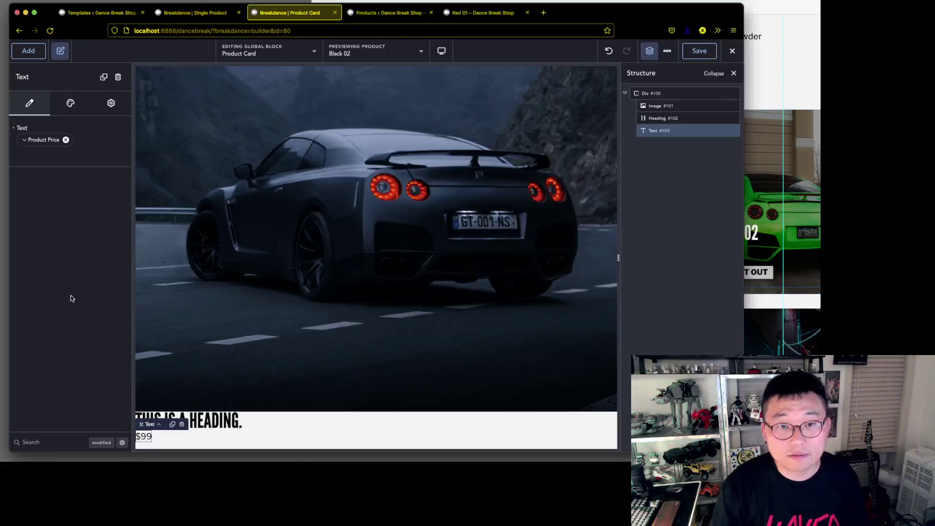
pyautogui.click(18, 54)
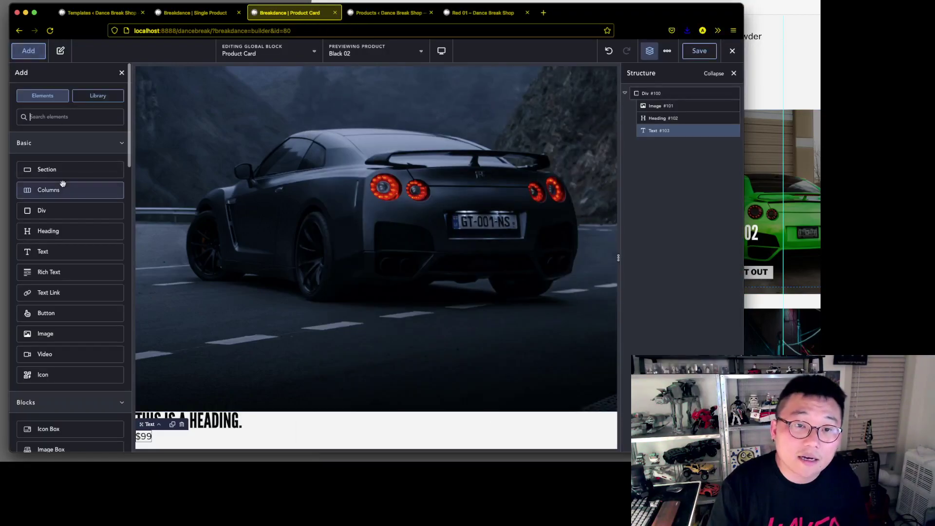
pyautogui.click(75, 313)
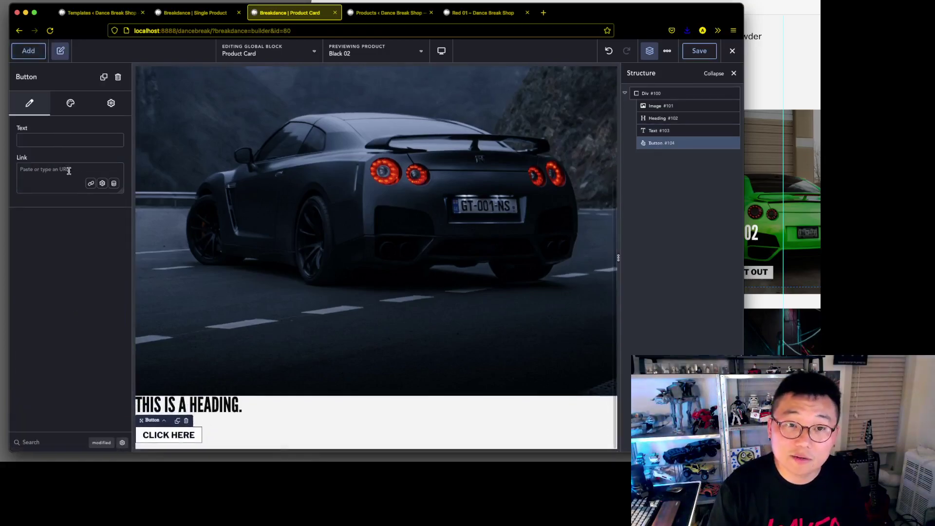
pyautogui.click(57, 141)
pyautogui.write('Ch')
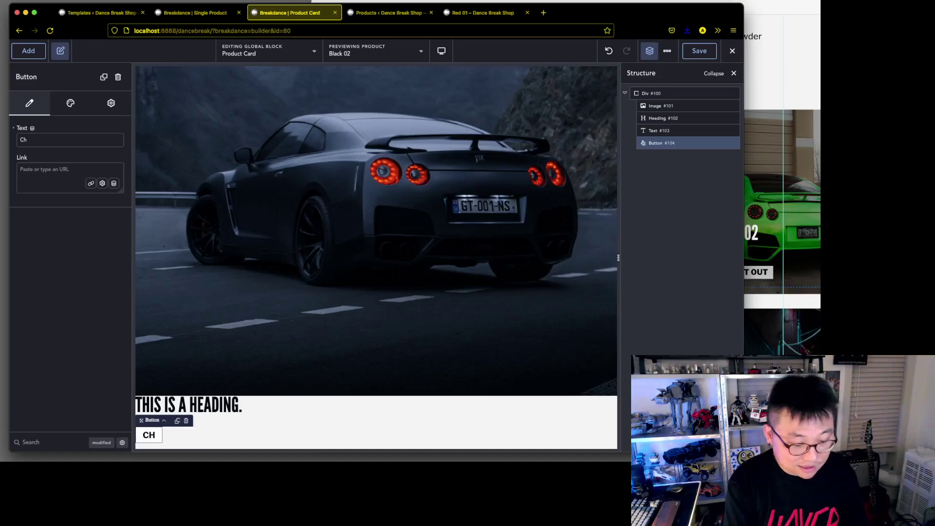
pyautogui.write('eck it out')
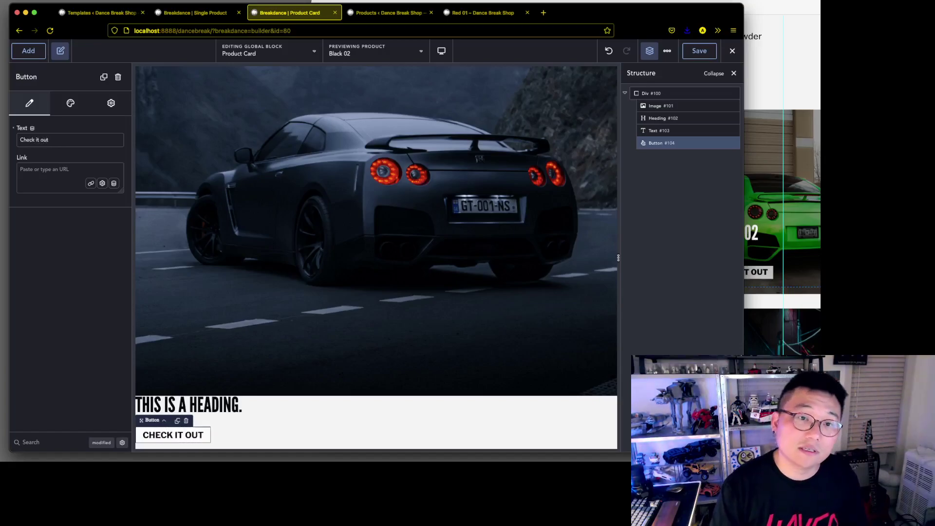
# Set the button's link to the Post Permalink dynamic data and save the block
pyautogui.click(90, 184)
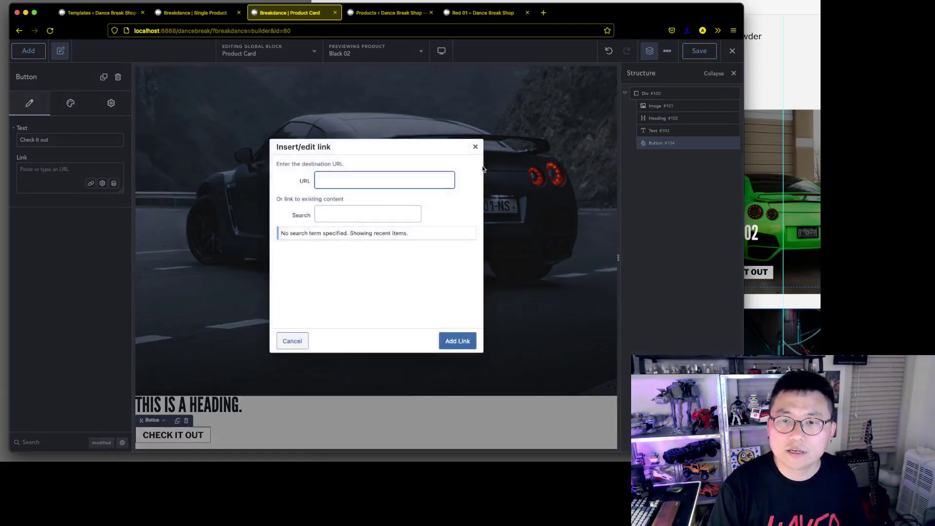
pyautogui.press('Escape')
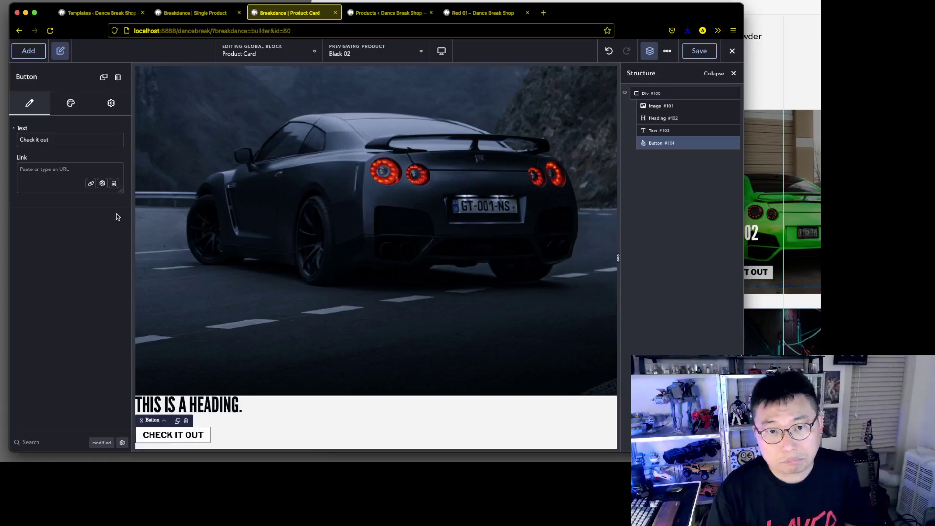
pyautogui.click(116, 187)
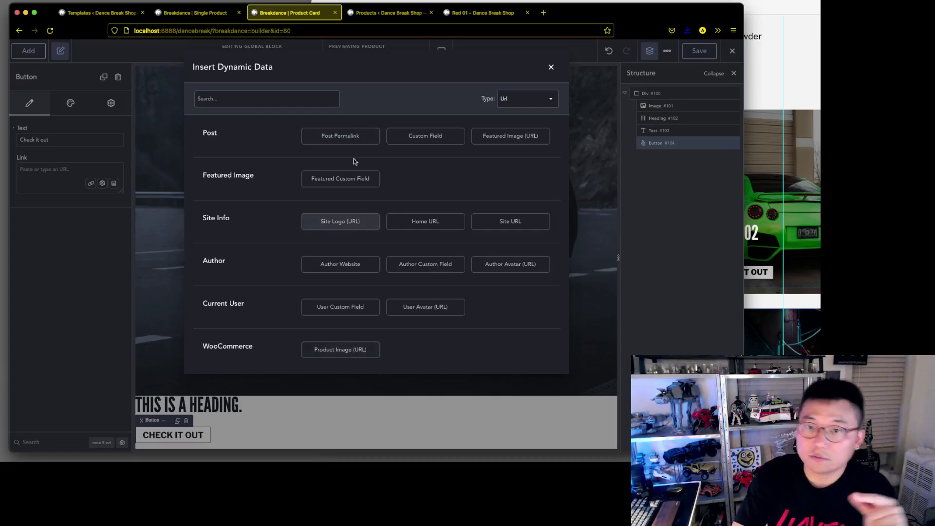
pyautogui.click(548, 107)
pyautogui.scroll(-1, 533, 185)
pyautogui.scroll(1, 534, 202)
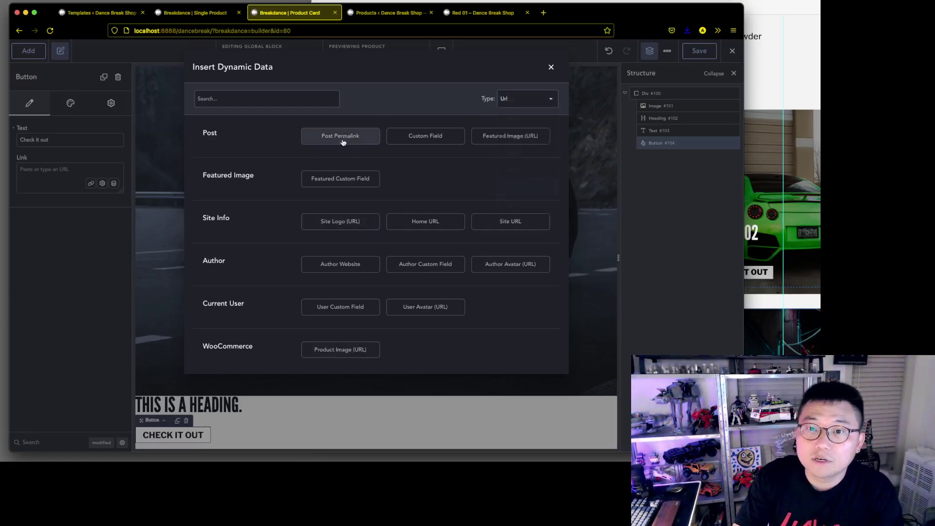
pyautogui.click(341, 137)
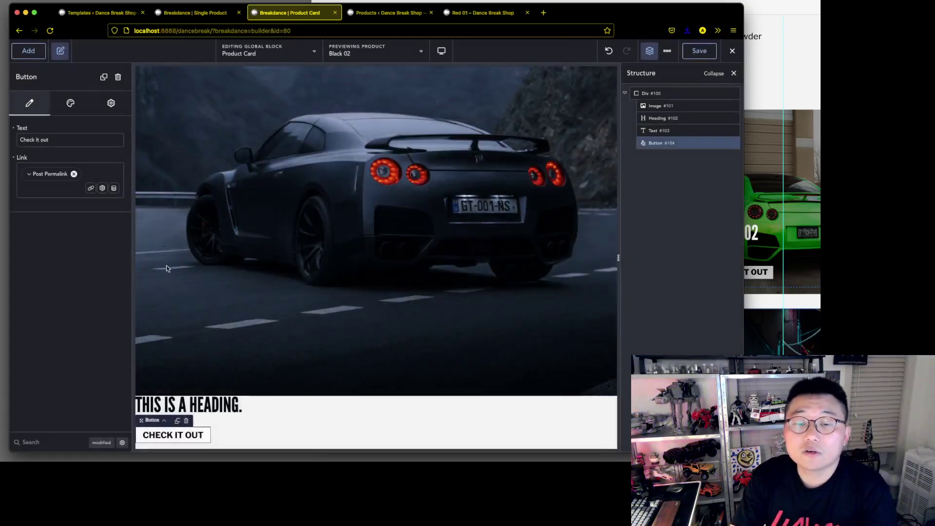
pyautogui.click(693, 52)
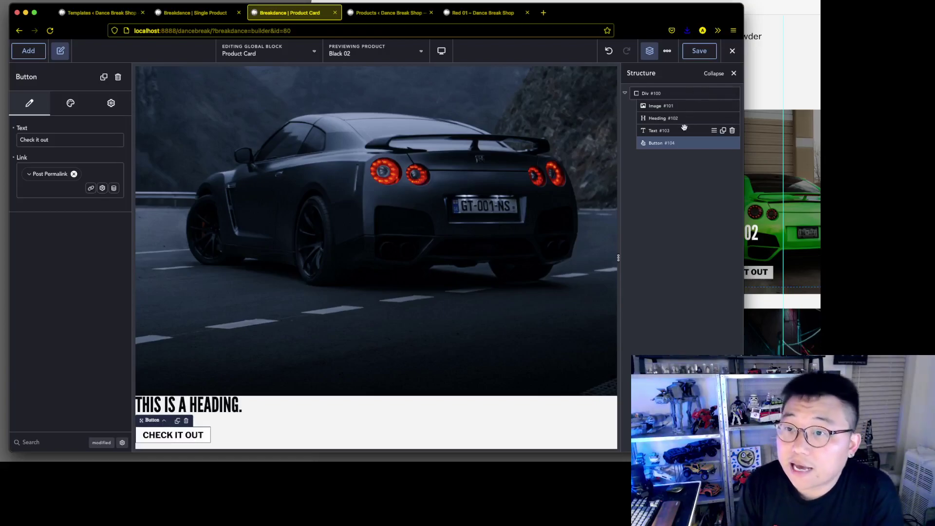
# Check the card layout in the mockup, and in the builder add a second Div inside the block's outer Div
pyautogui.press('super+Tab')
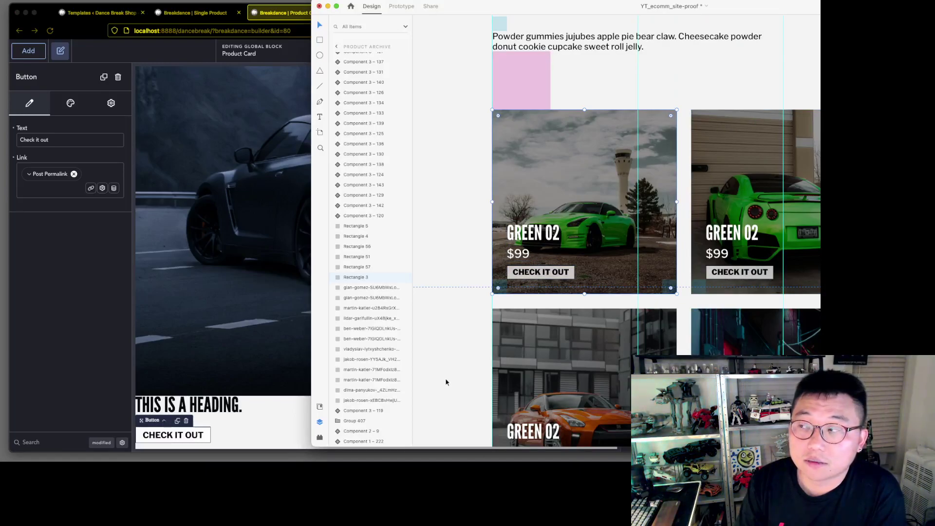
pyautogui.press('super+Tab')
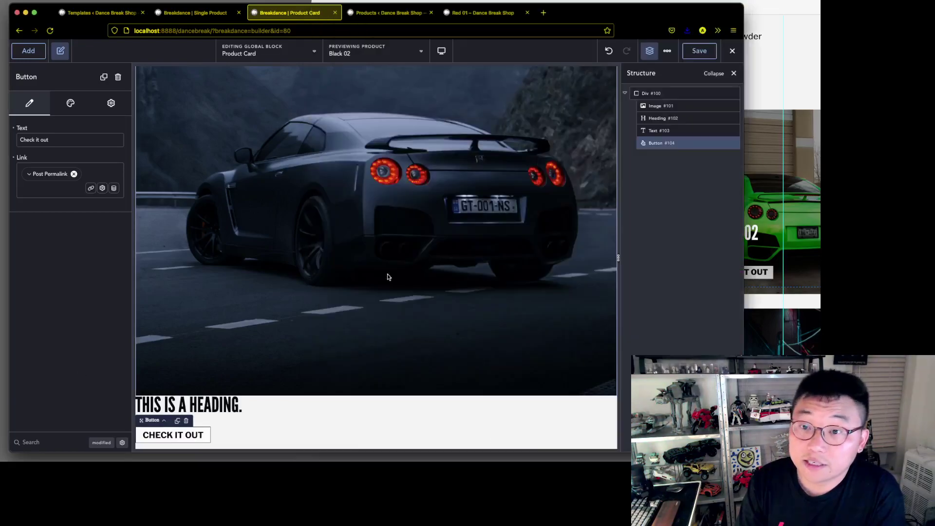
pyautogui.click(683, 92)
pyautogui.click(30, 54)
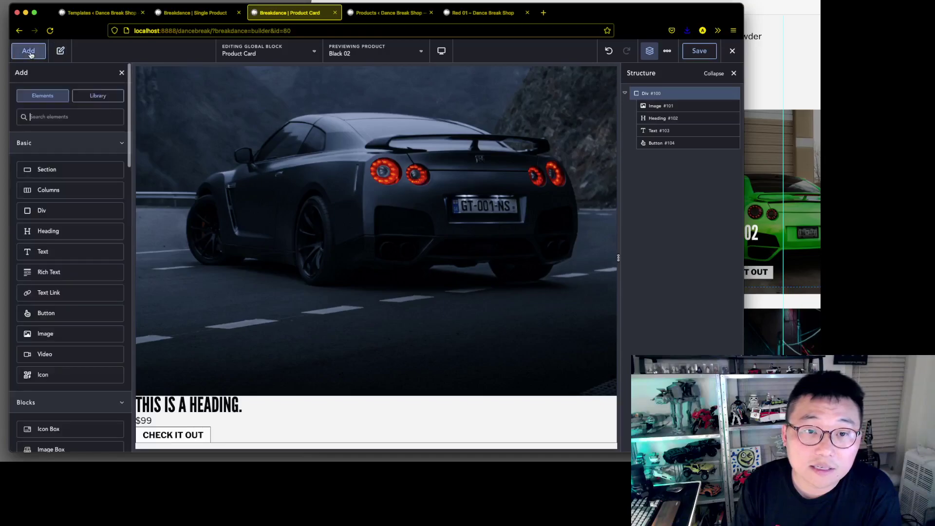
pyautogui.click(76, 217)
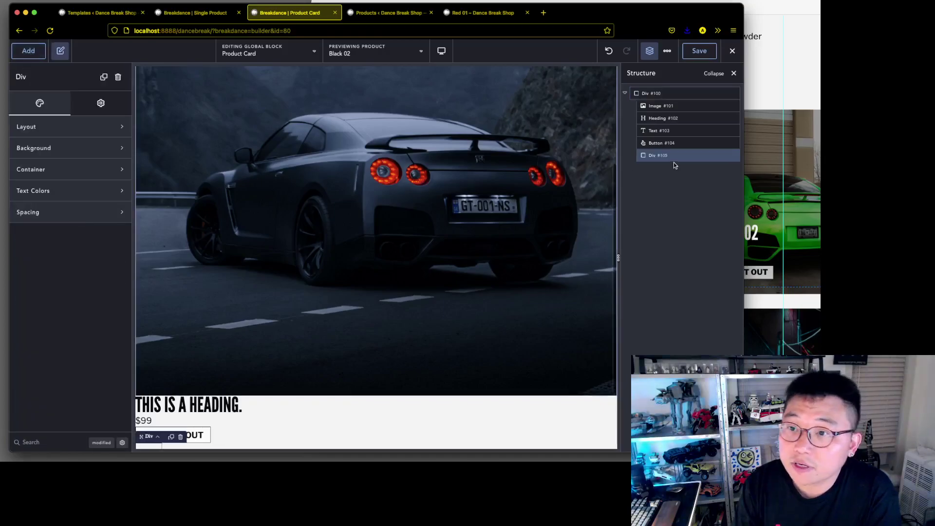
# Move the new Div directly below the image and nest the heading, price text and button inside it
pyautogui.moveTo(648, 120); pyautogui.dragTo(665, 153)
pyautogui.moveTo(658, 118); pyautogui.dragTo(677, 130)
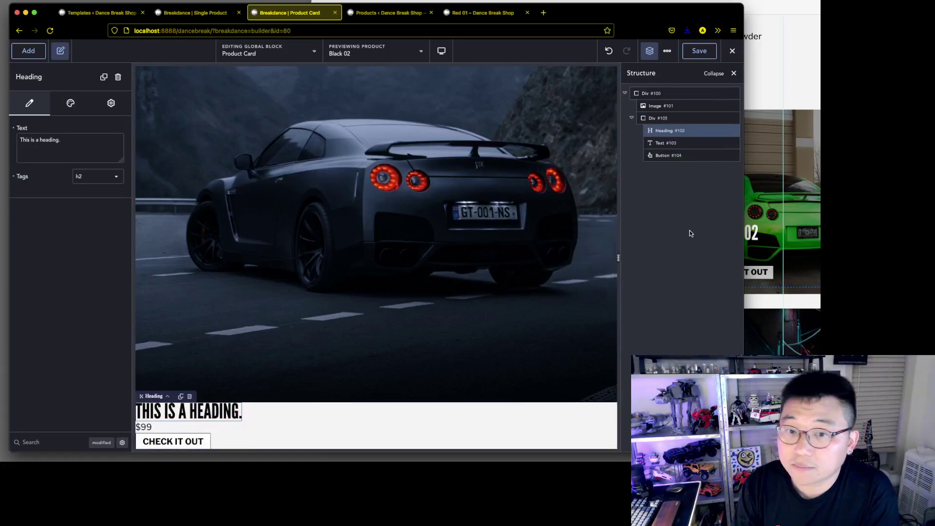
pyautogui.scroll(3, 305, 340)
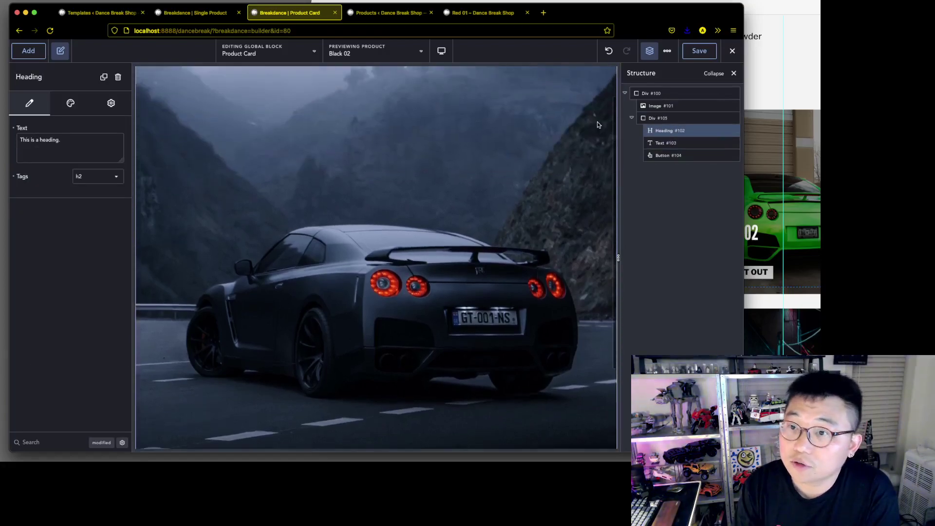
# Set the position of the inner Div that holds the heading, price and button to absolute
pyautogui.click(677, 118)
pyautogui.click(632, 118)
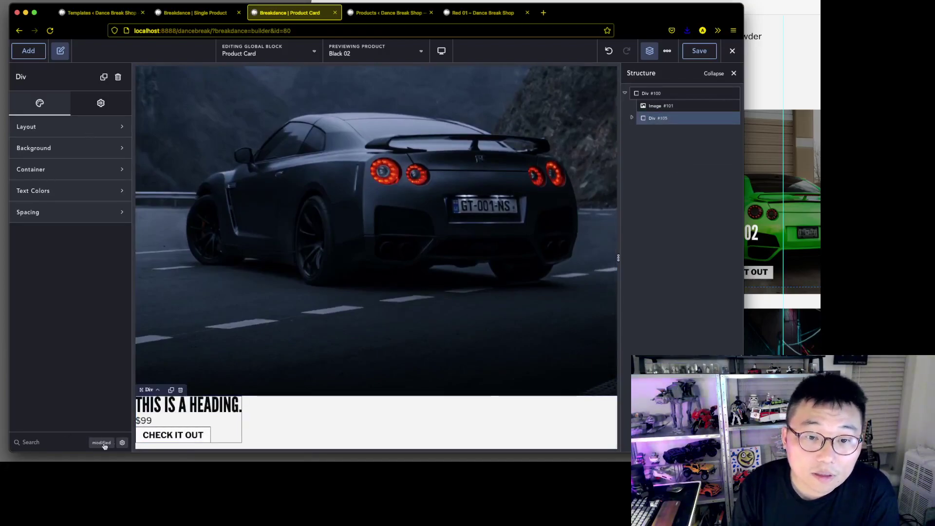
pyautogui.click(70, 441)
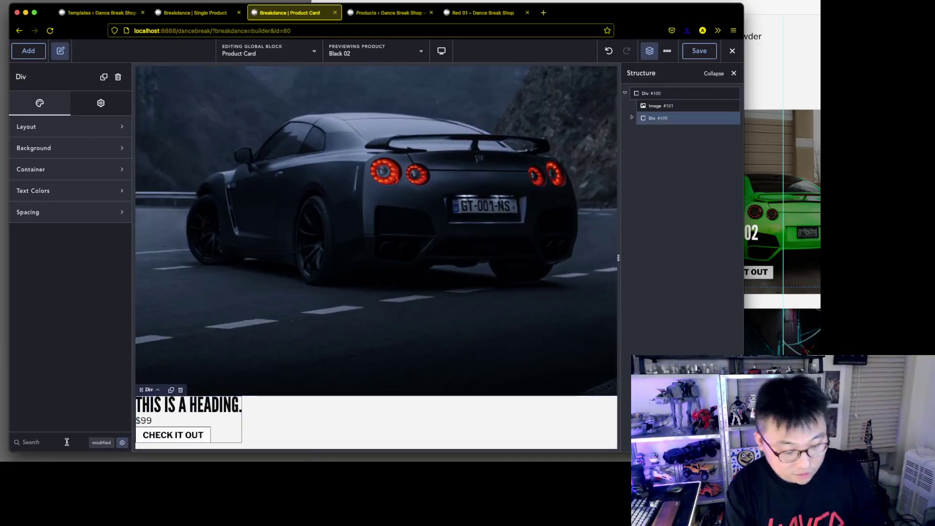
pyautogui.write('po')
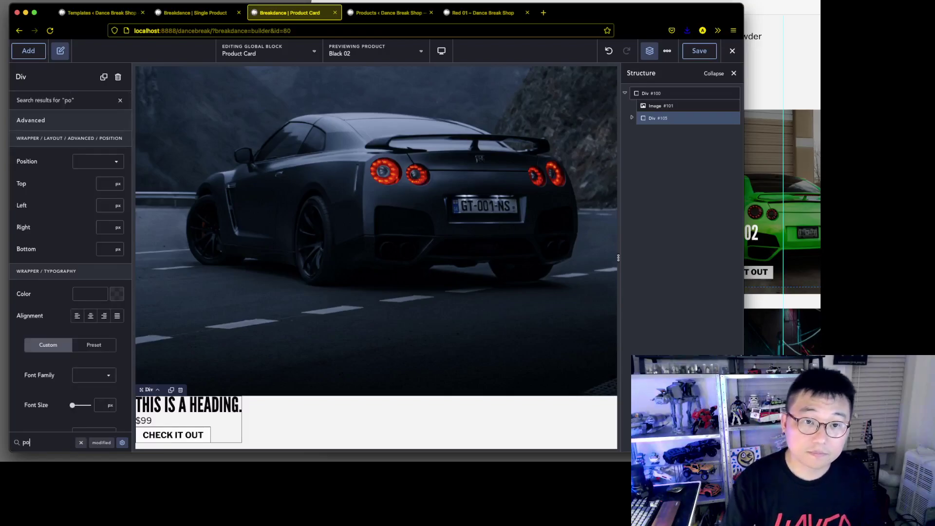
pyautogui.click(94, 166)
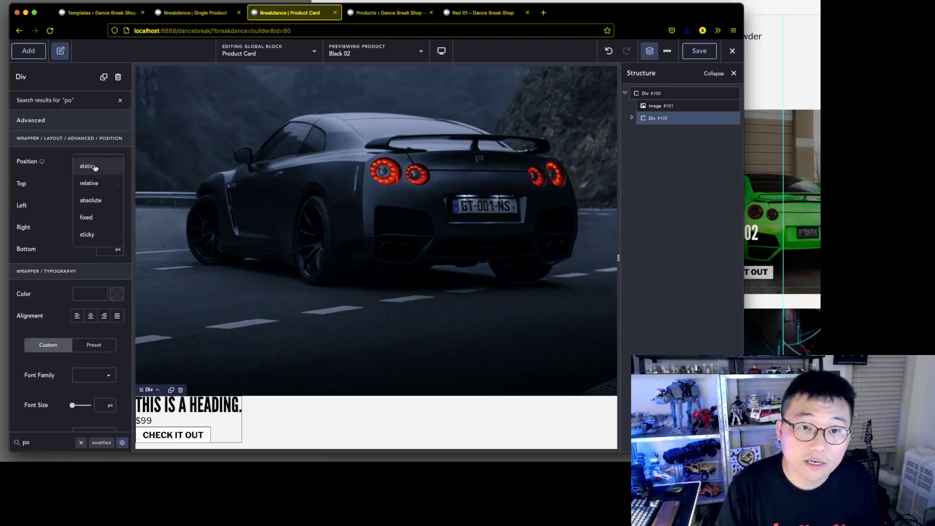
pyautogui.click(106, 199)
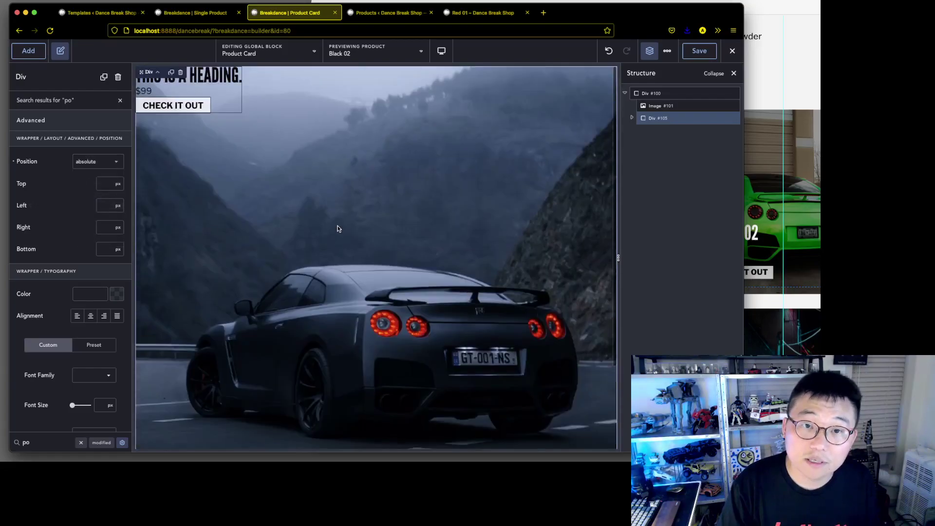
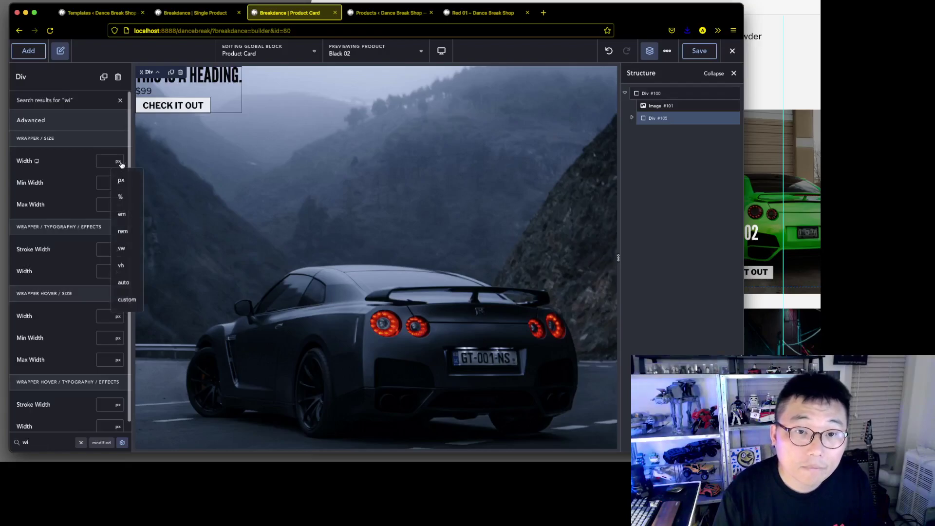
# Set the inner Div's width and height to 100%
pyautogui.click(119, 197)
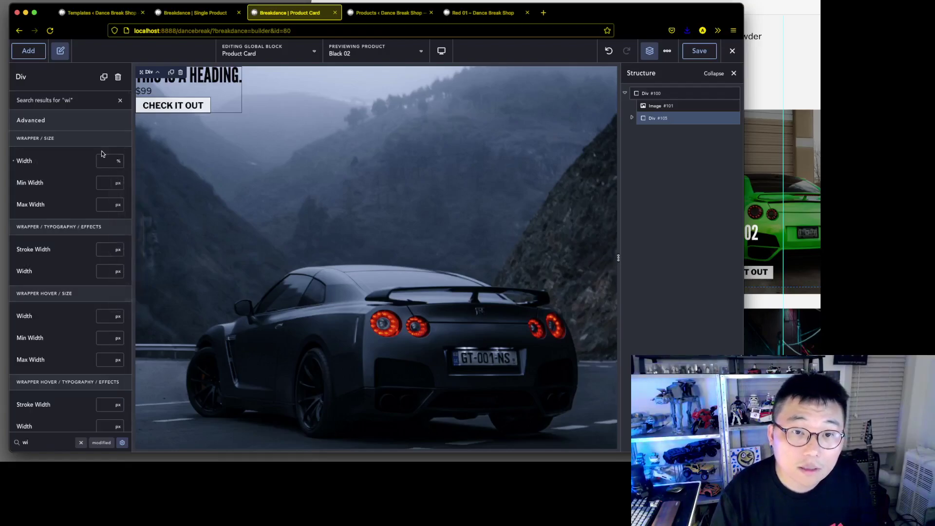
pyautogui.write('100')
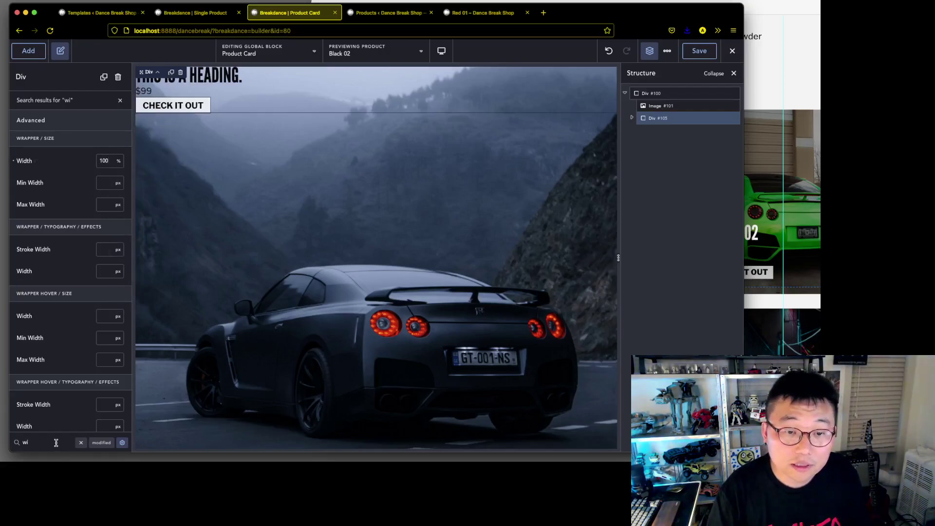
pyautogui.write('heigh')
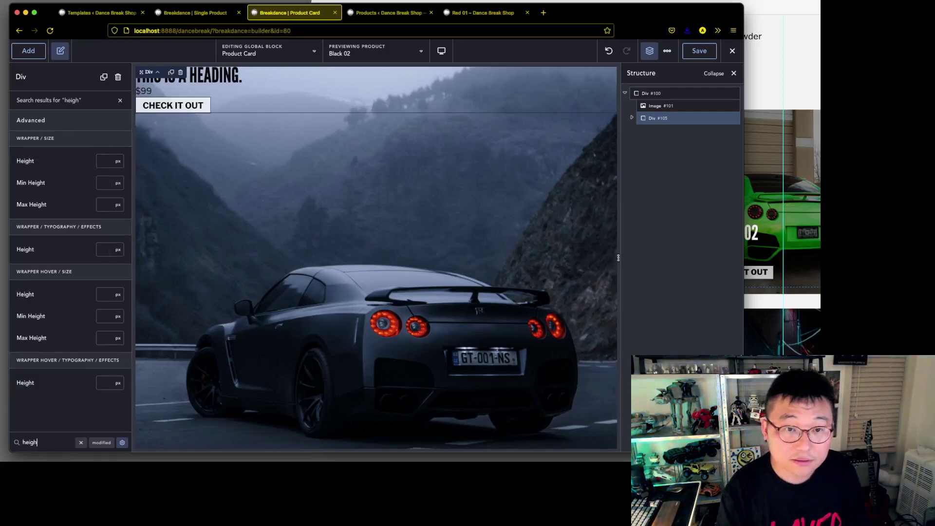
pyautogui.click(118, 161)
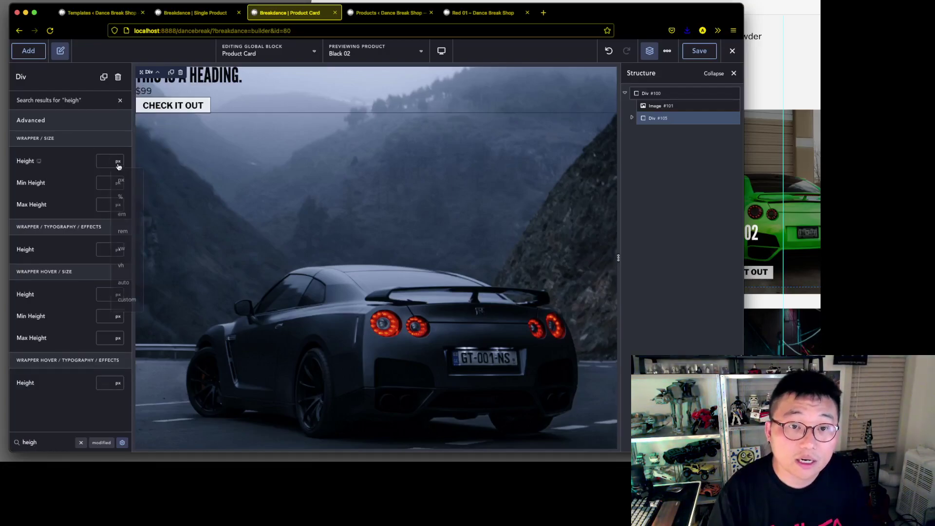
pyautogui.click(119, 197)
pyautogui.write('100')
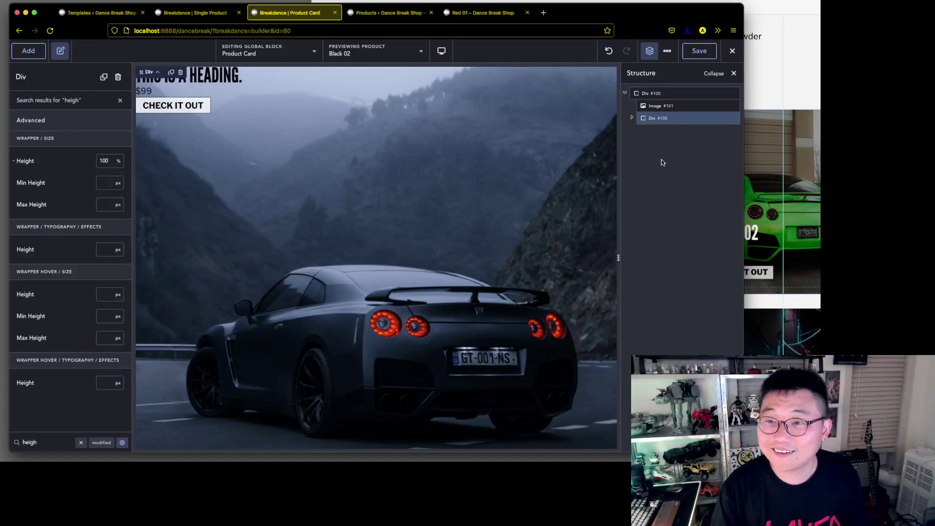
pyautogui.click(631, 118)
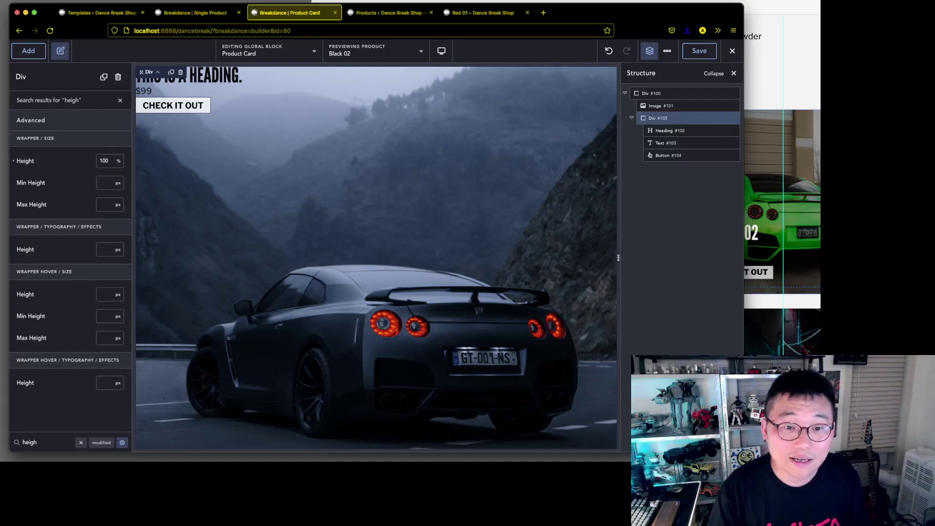
pyautogui.click(81, 443)
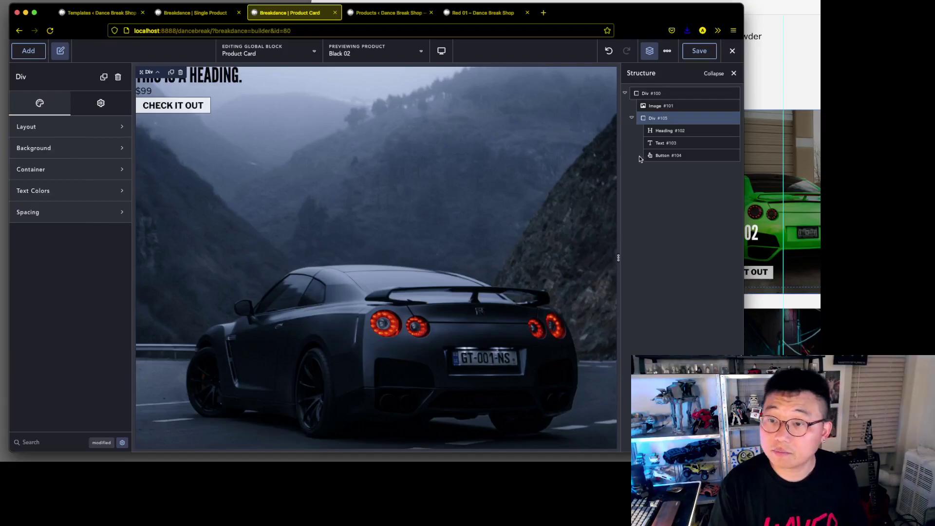
# Check the card's inner spacing in the mockup, and in the builder set the inner Div's padding to 1.5 rem on all sides
pyautogui.click(804, 65)
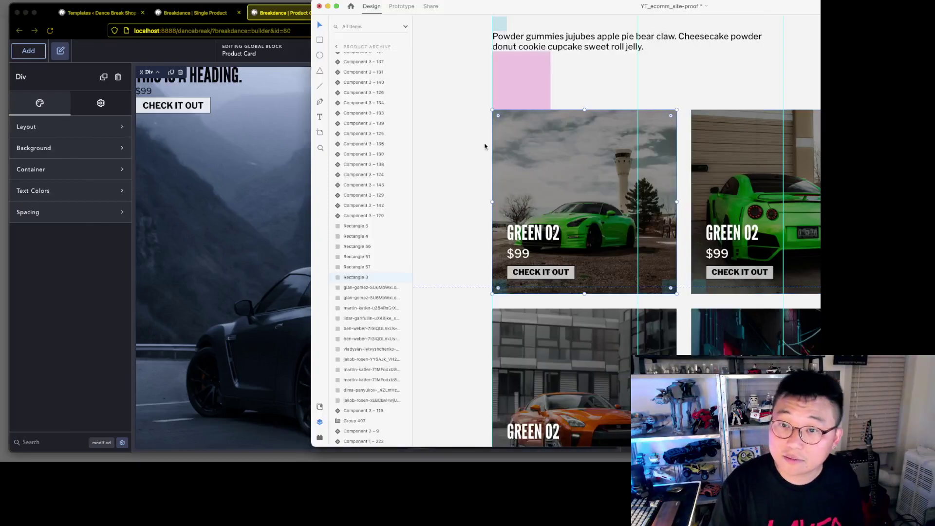
pyautogui.click(502, 287)
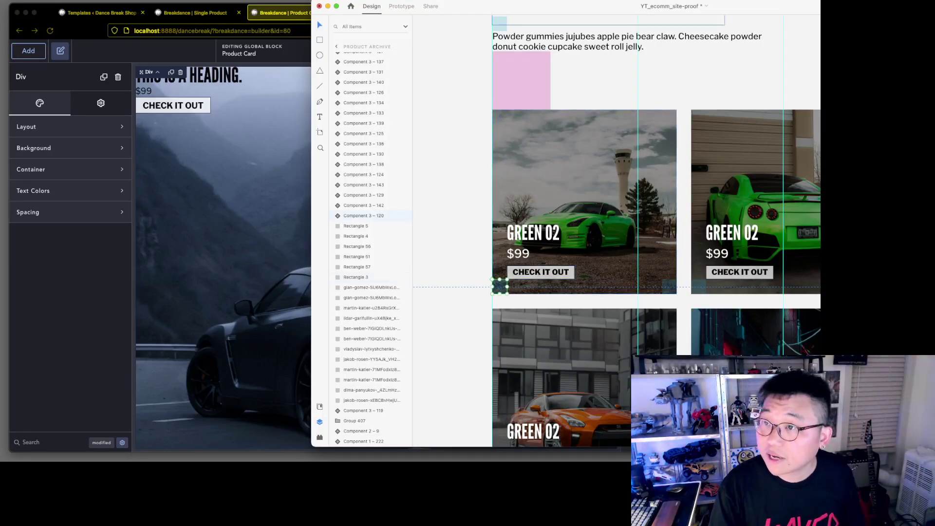
pyautogui.doubleClick(806, 7)
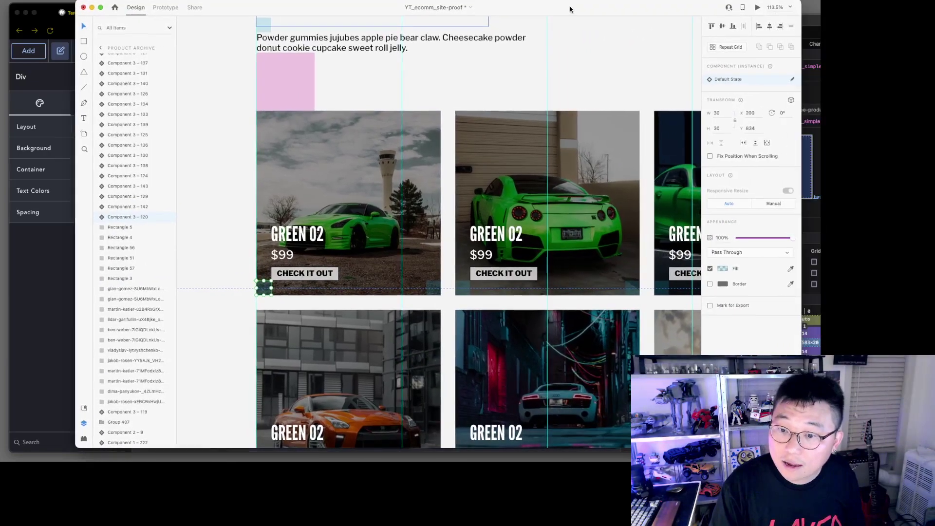
pyautogui.doubleClick(511, 8)
pyautogui.click(37, 315)
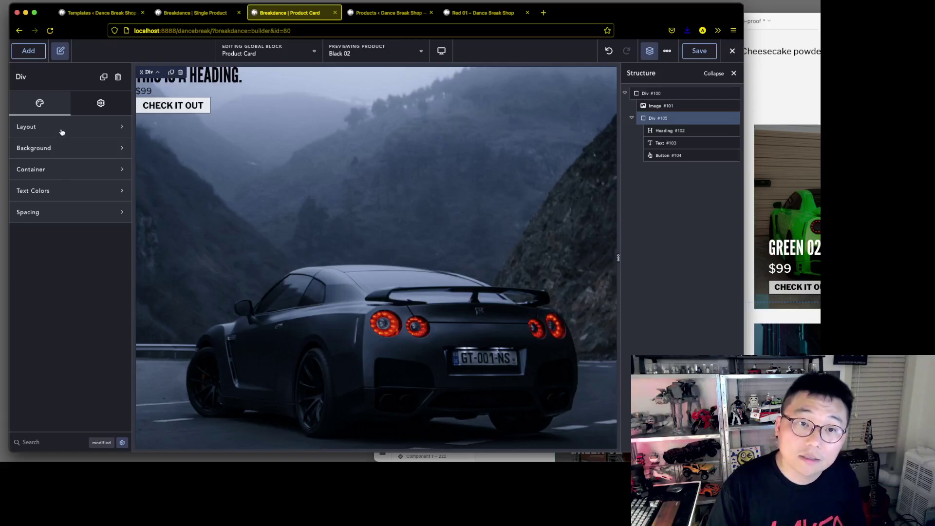
pyautogui.click(63, 131)
pyautogui.click(70, 309)
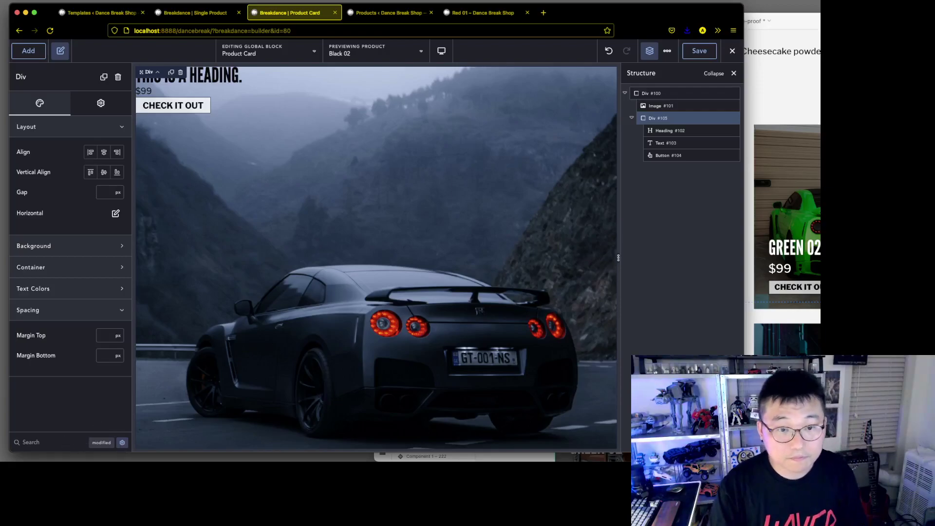
pyautogui.write('pa')
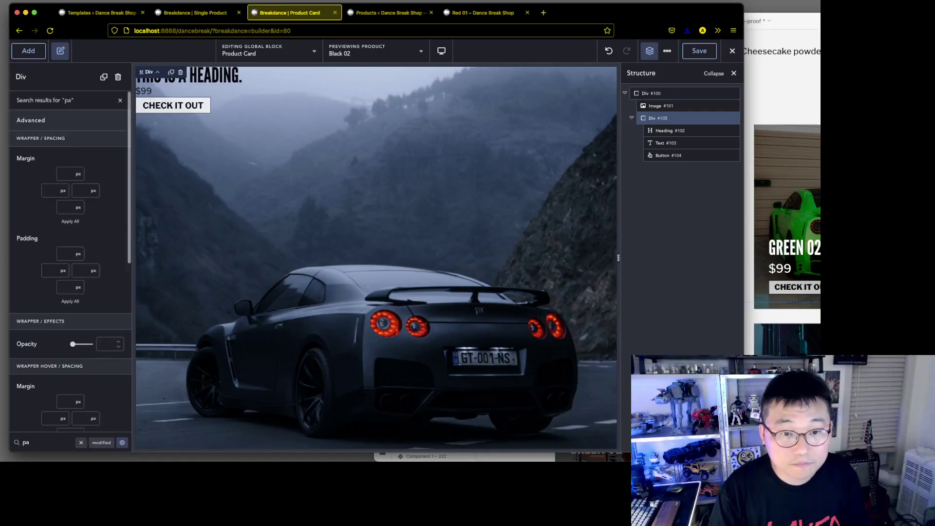
pyautogui.click(78, 256)
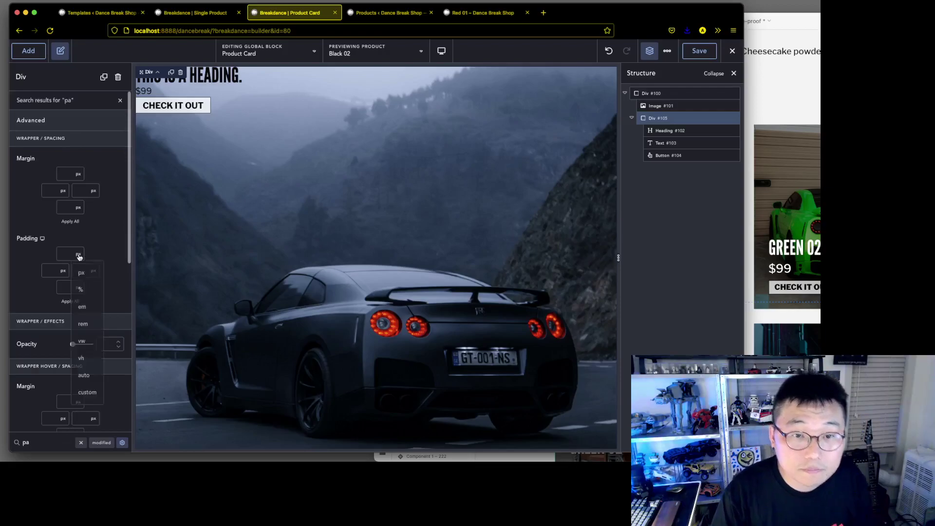
pyautogui.click(84, 324)
pyautogui.write('1.')
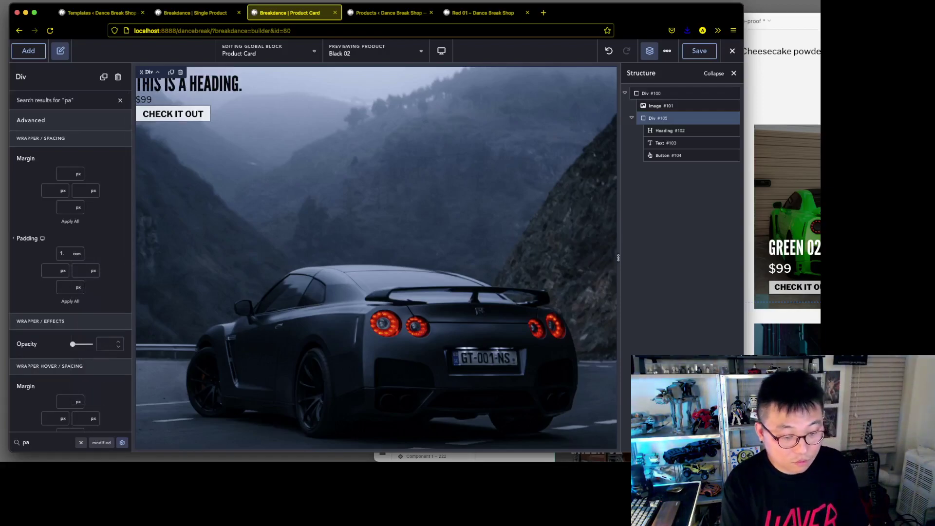
pyautogui.write('5')
pyautogui.click(70, 301)
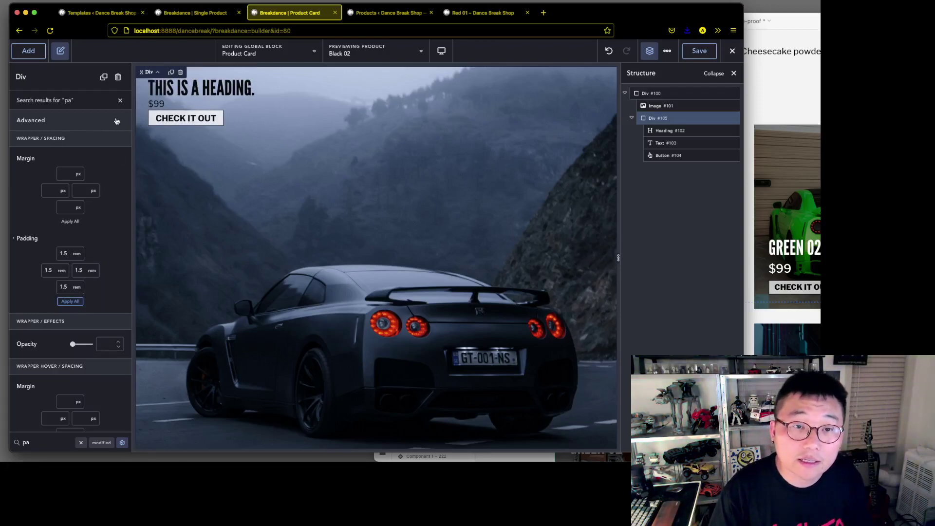
pyautogui.click(81, 443)
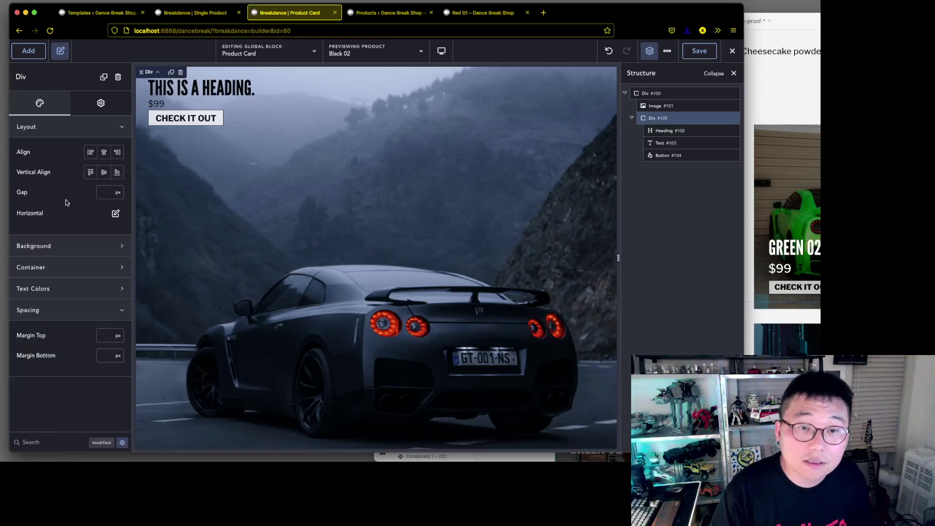
# Align the inner Div's content to the left and bottom, with a gap of 1 rem
pyautogui.click(91, 153)
pyautogui.click(117, 173)
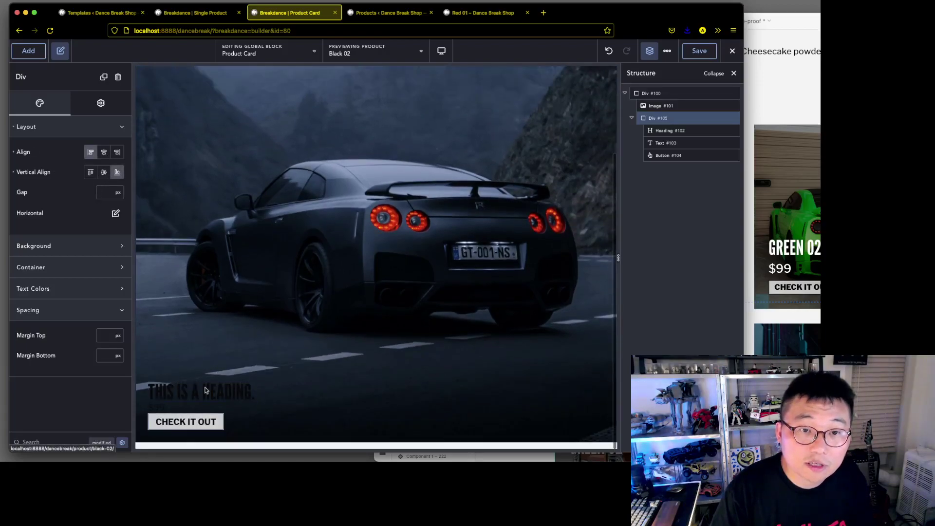
pyautogui.click(118, 193)
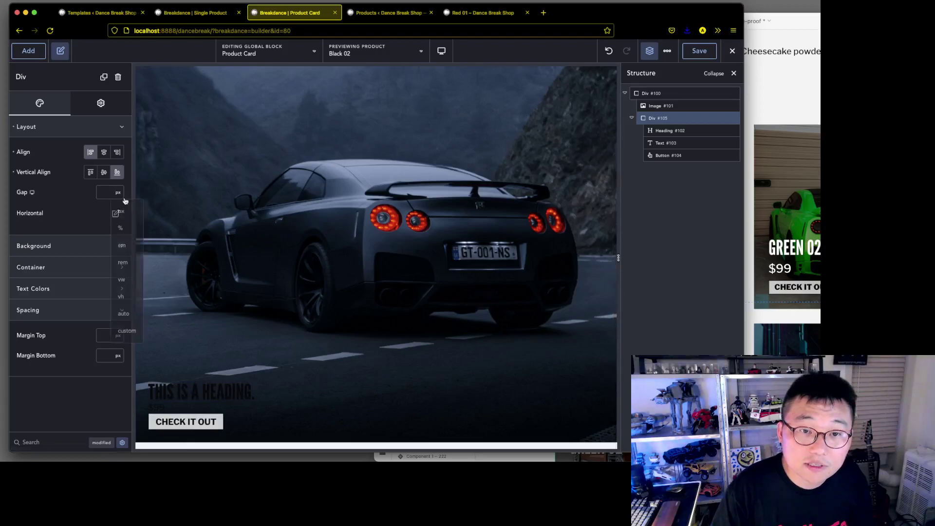
pyautogui.click(121, 263)
pyautogui.write('1')
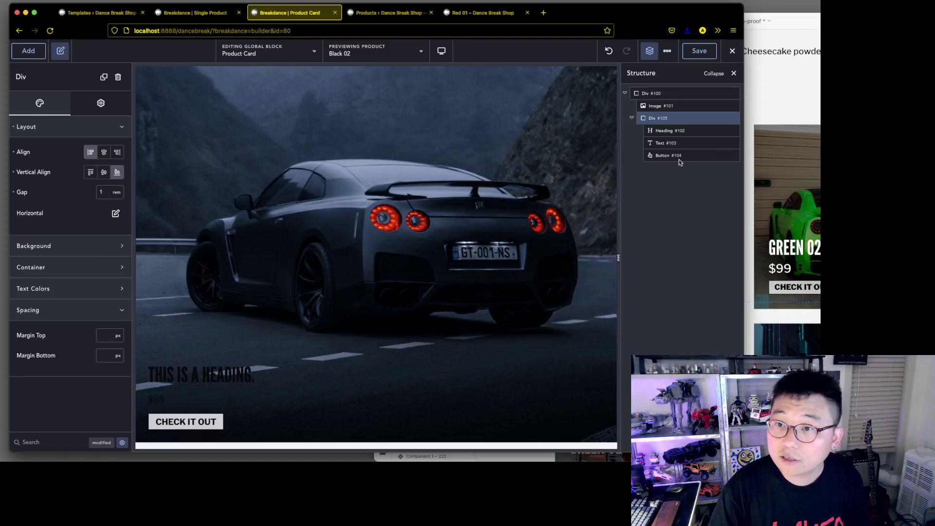
# Set the heading's text color to the White palette color
pyautogui.click(682, 130)
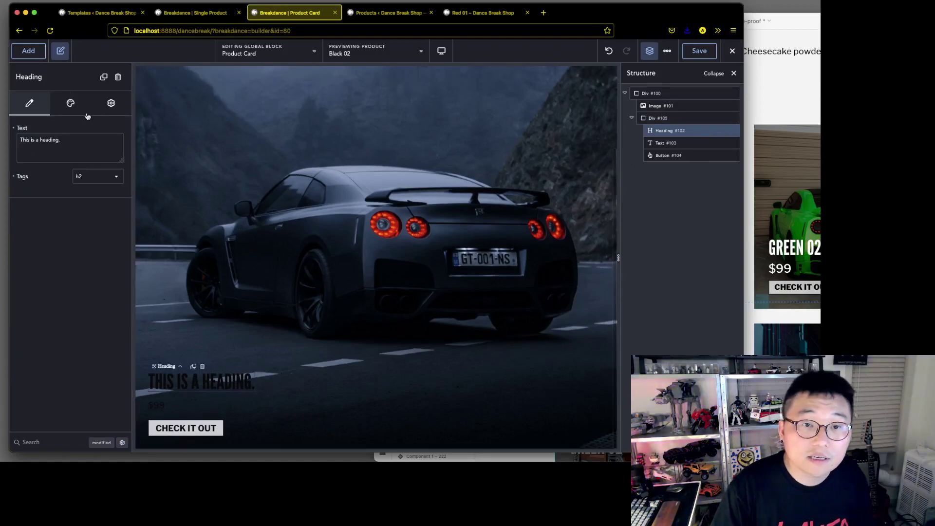
pyautogui.click(71, 104)
pyautogui.click(50, 127)
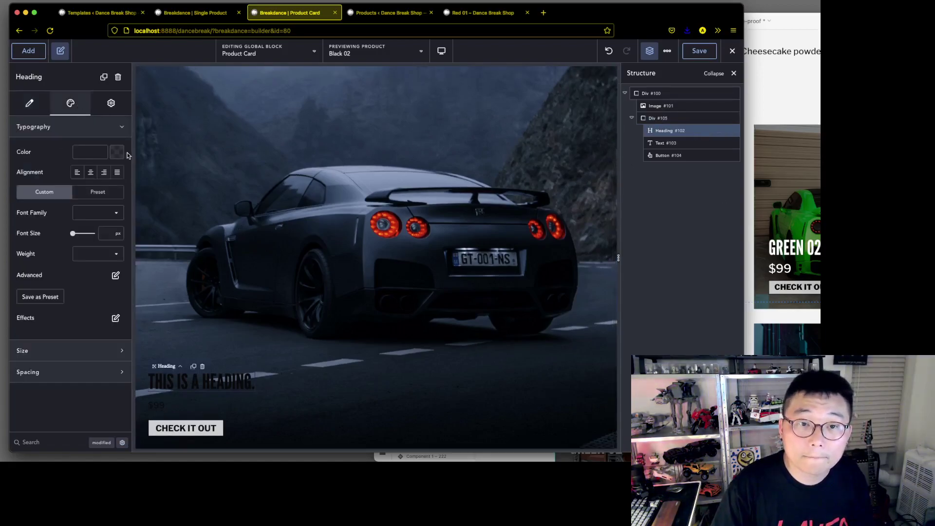
pyautogui.click(117, 152)
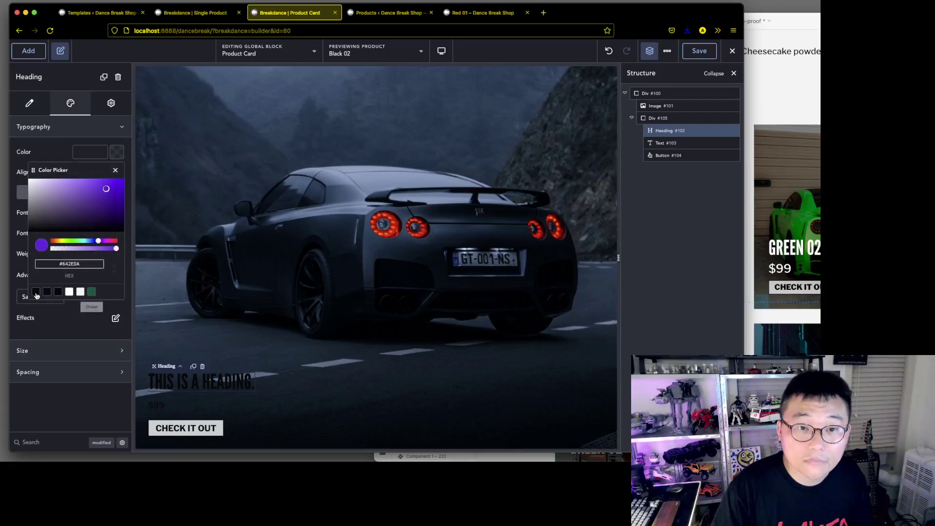
pyautogui.click(69, 291)
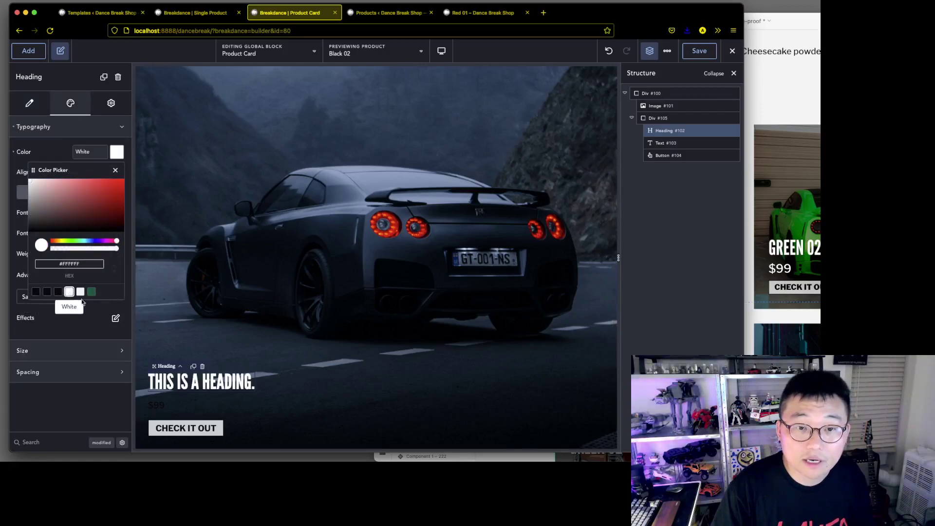
# Set the price text's color to the White palette color
pyautogui.click(682, 143)
pyautogui.click(70, 103)
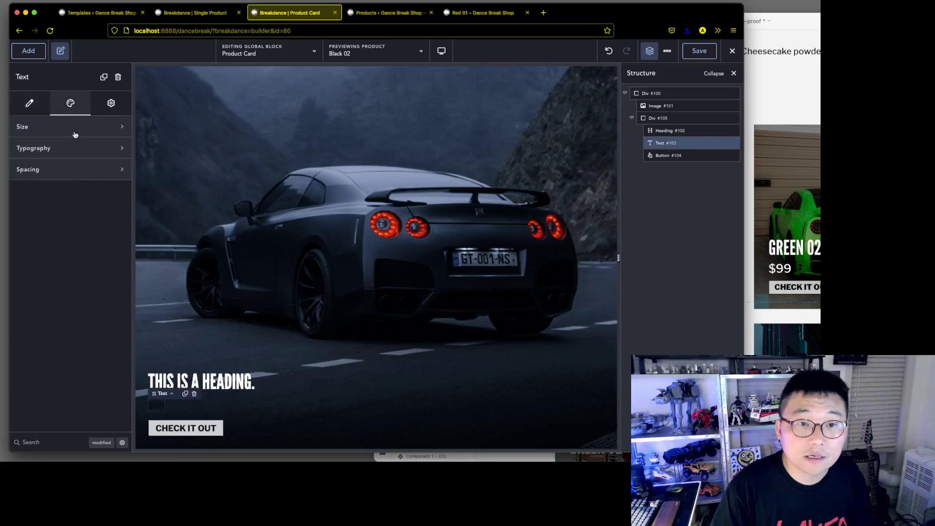
pyautogui.click(75, 135)
pyautogui.click(64, 190)
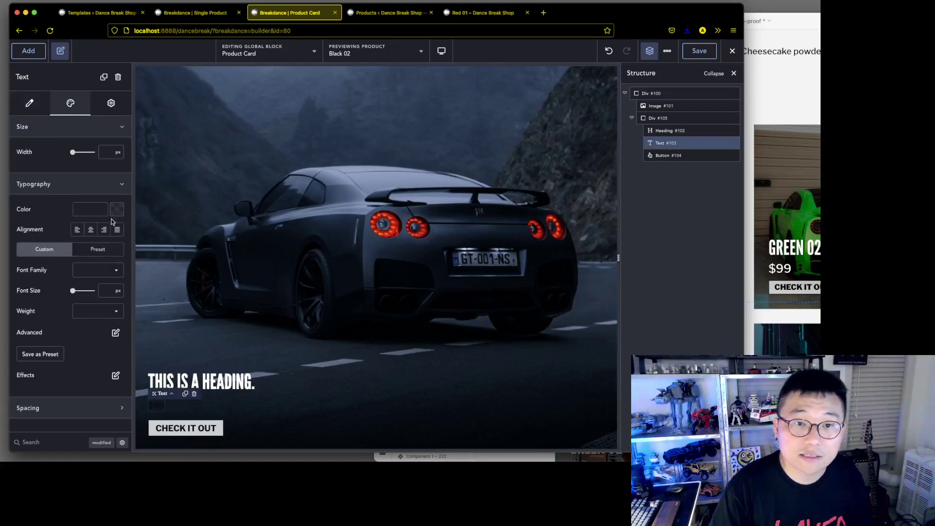
pyautogui.click(117, 209)
pyautogui.click(69, 349)
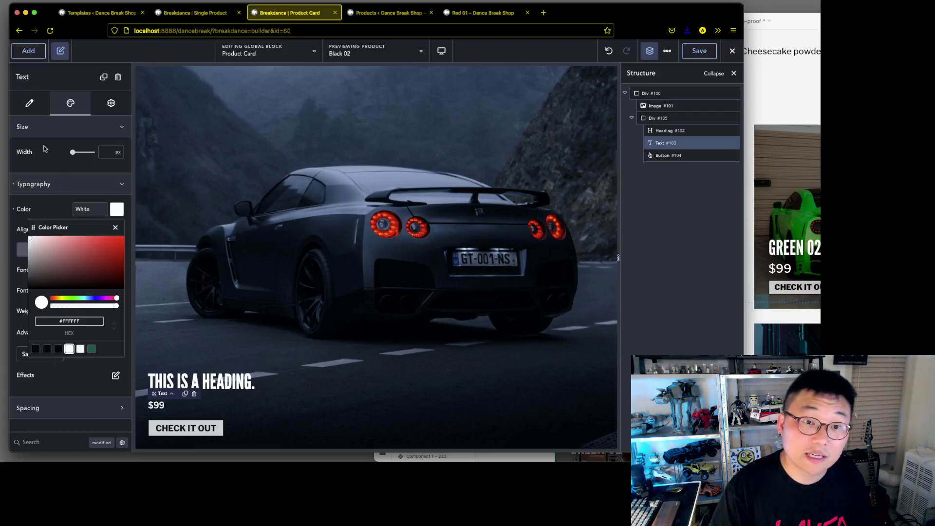
pyautogui.click(78, 130)
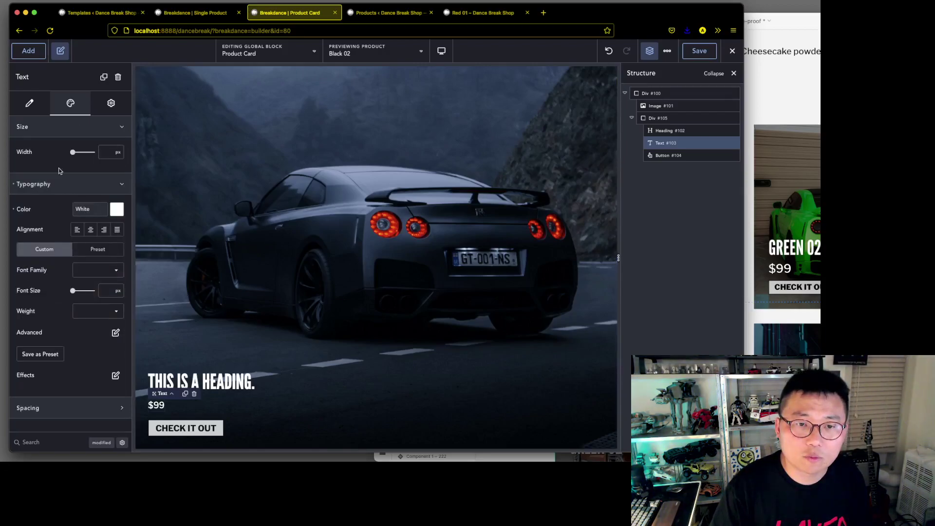
# Check the price's font size in the mockup, and in the builder set the price text's font size to 1.2 rem
pyautogui.click(119, 291)
pyautogui.click(123, 361)
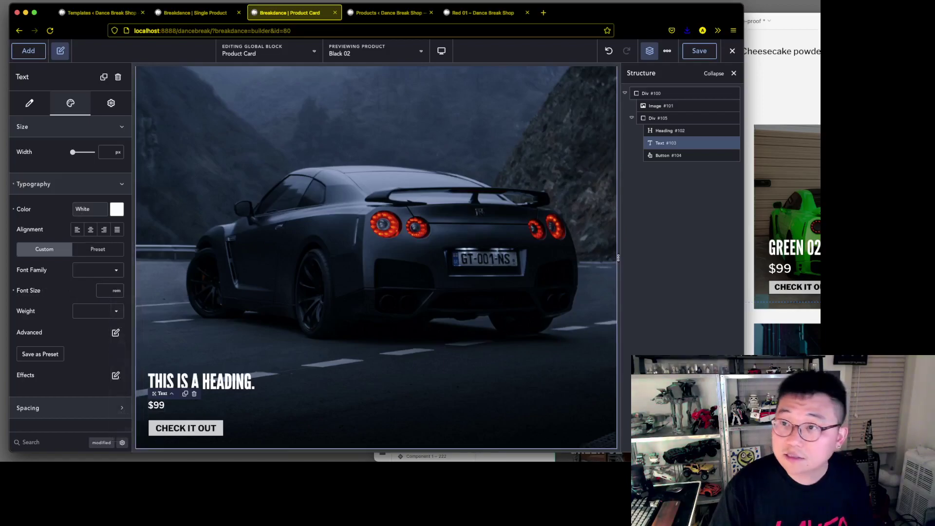
pyautogui.press('super+Tab')
pyautogui.click(447, 203)
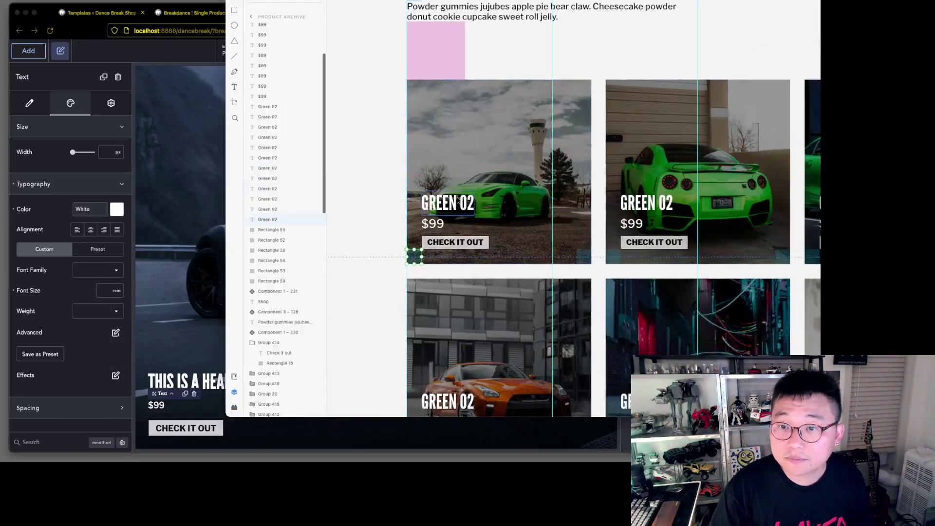
pyautogui.moveTo(647, 16); pyautogui.dragTo(471, 11)
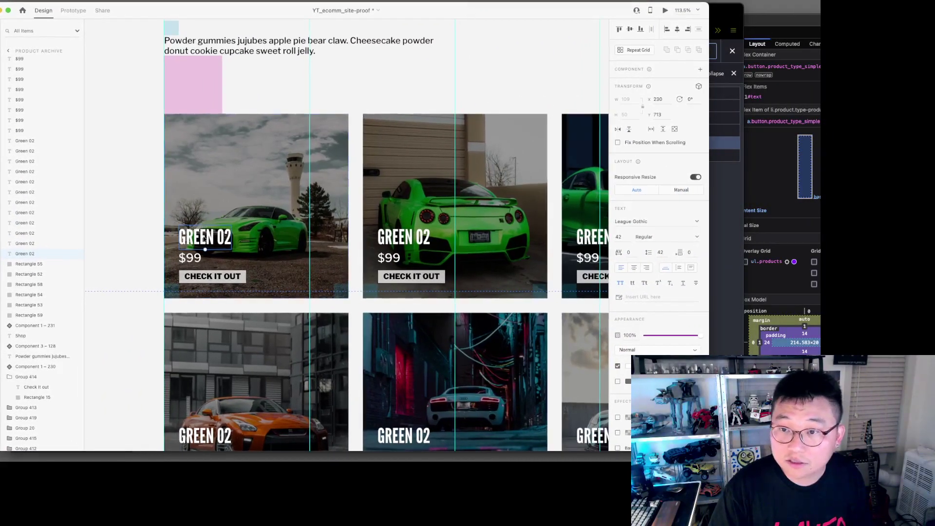
pyautogui.click(194, 263)
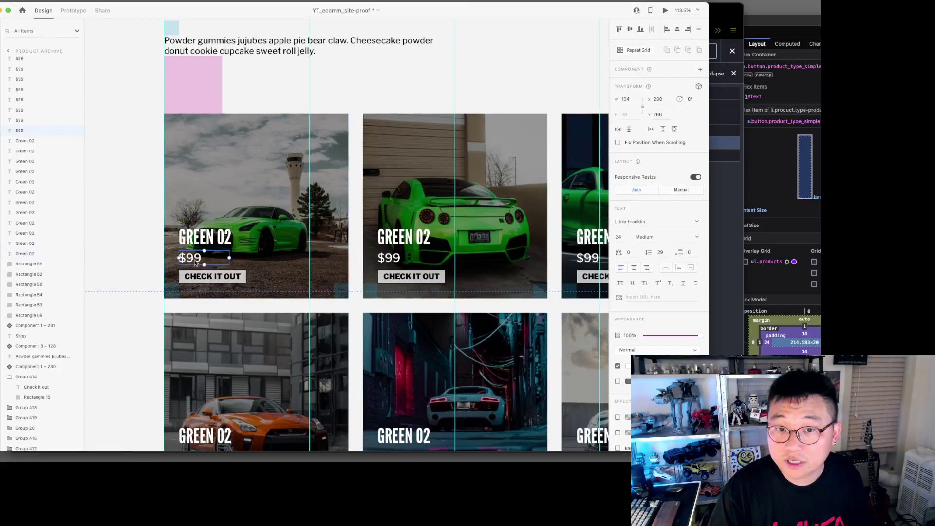
pyautogui.moveTo(144, 14); pyautogui.dragTo(820, 88)
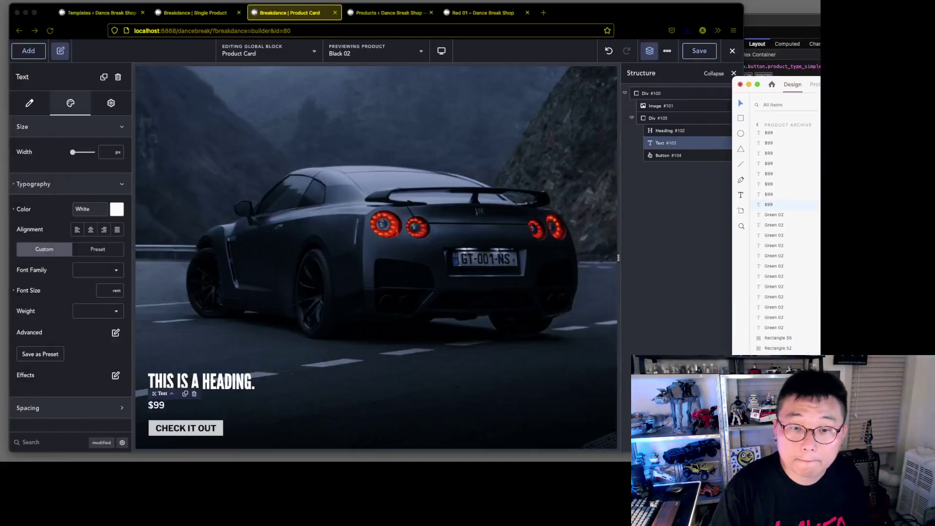
pyautogui.click(104, 291)
pyautogui.write('1.2')
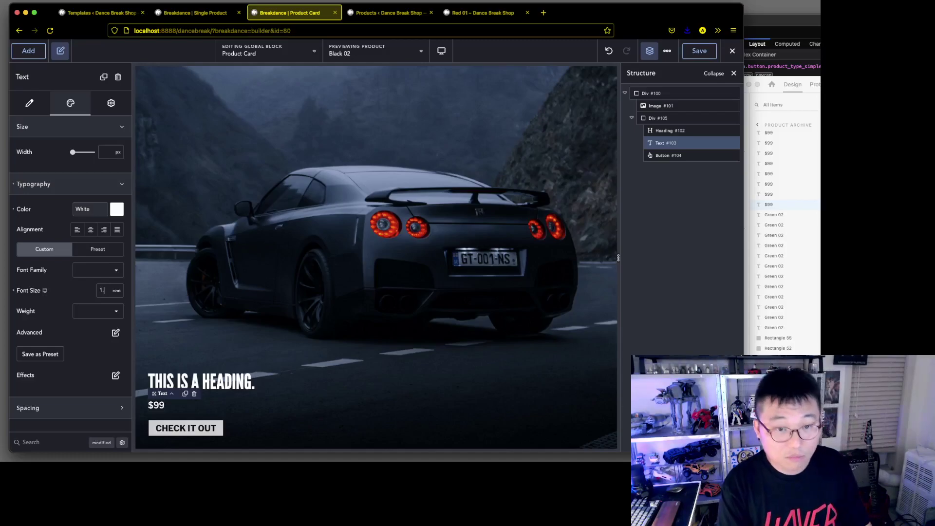
# Set the heading's font size to 2.1 rem and save the block
pyautogui.click(194, 379)
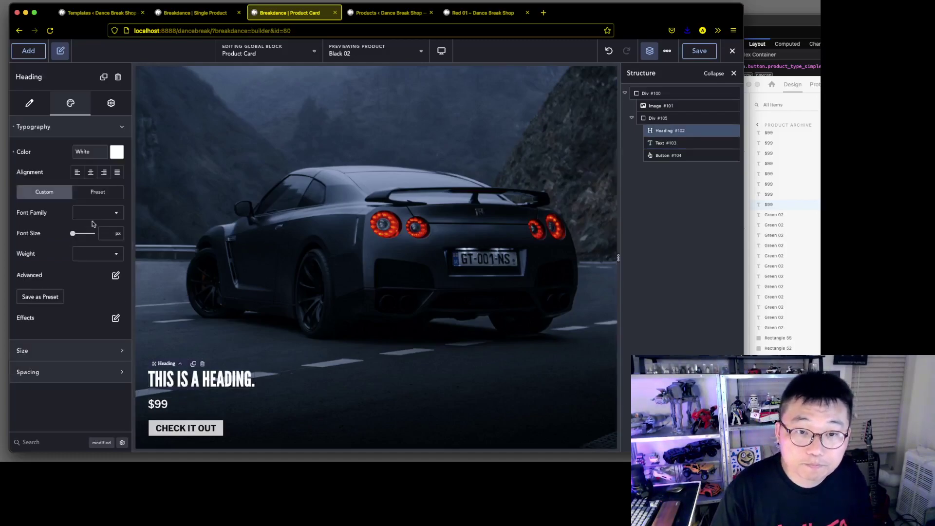
pyautogui.click(119, 234)
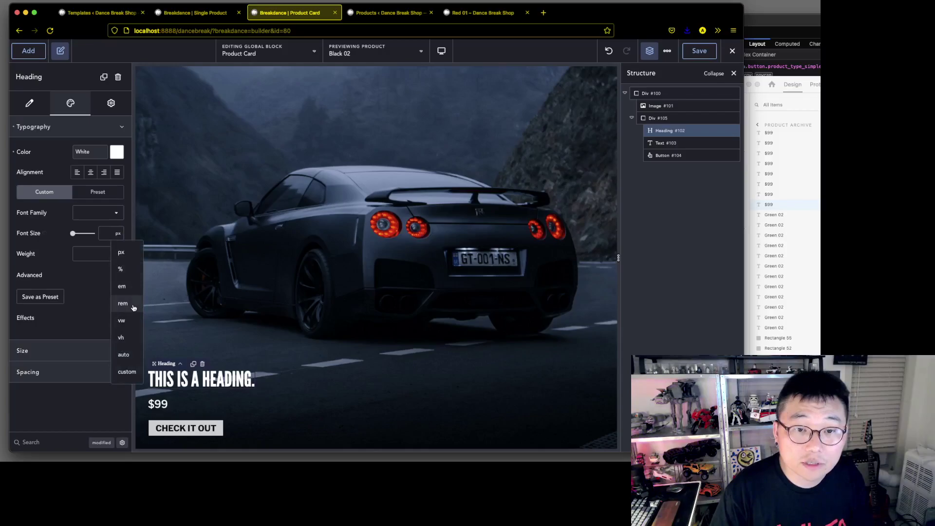
pyautogui.click(123, 304)
pyautogui.click(102, 233)
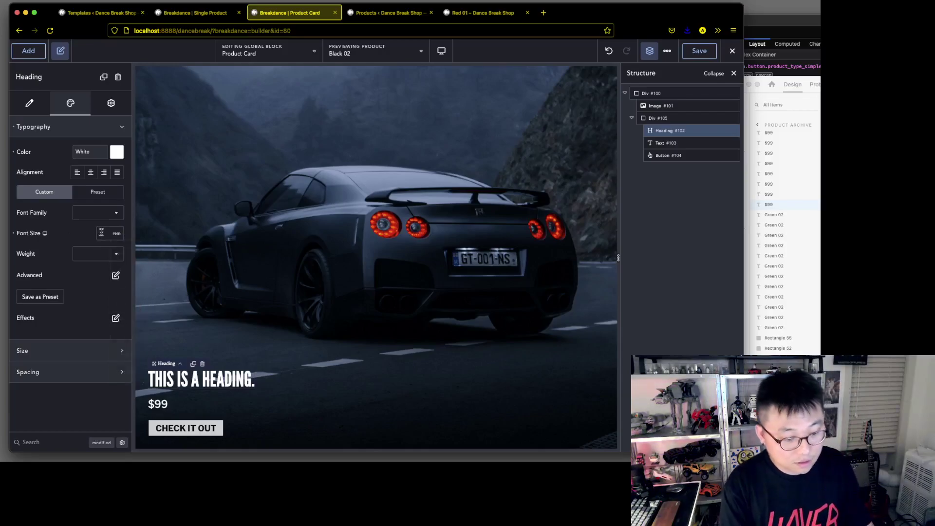
pyautogui.write('2.1')
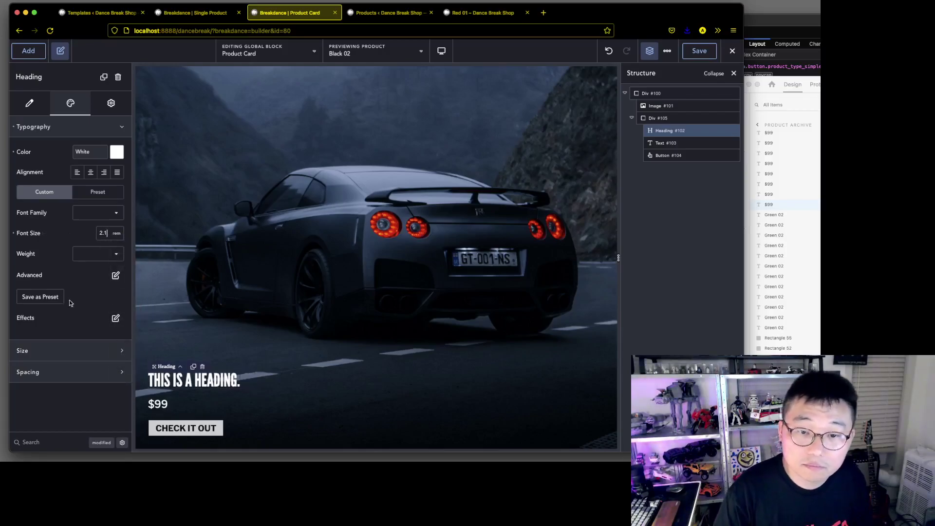
pyautogui.click(697, 52)
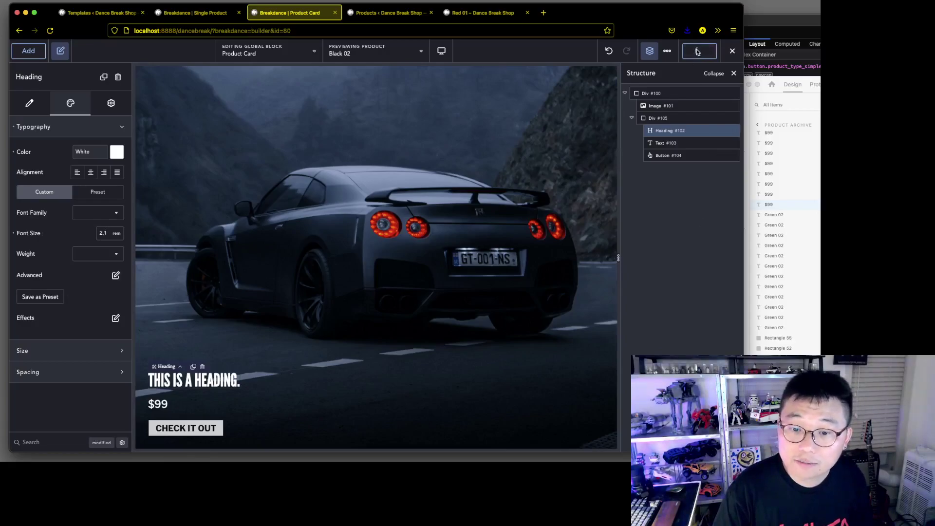
# Give the inner Div a background in the Text palette color
pyautogui.click(679, 120)
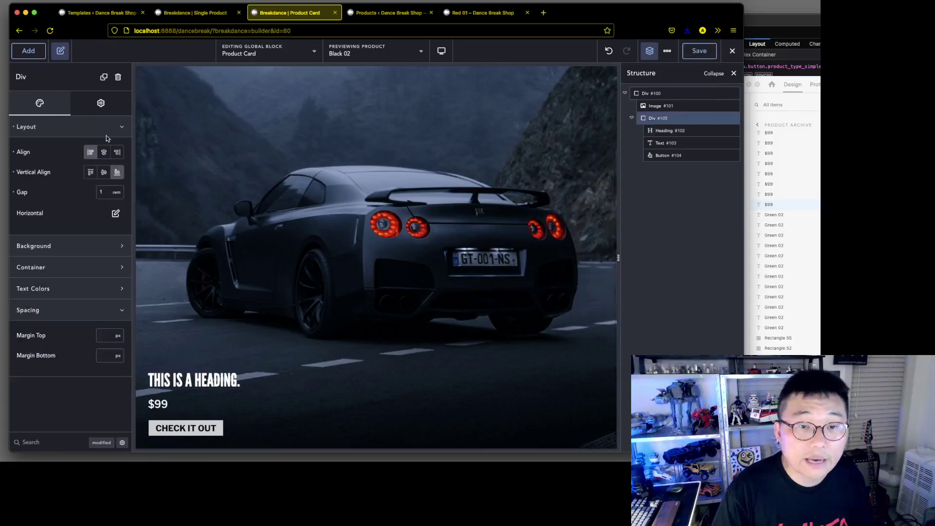
pyautogui.click(79, 245)
pyautogui.click(116, 274)
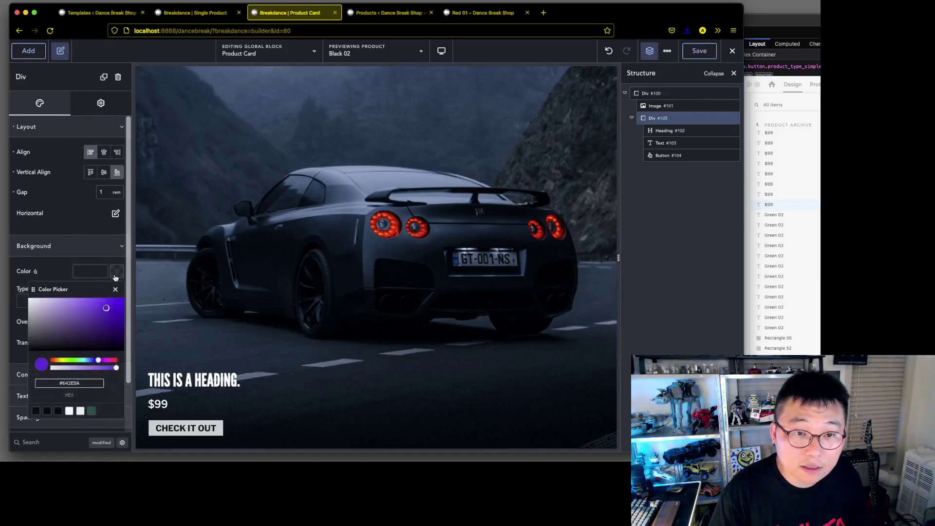
pyautogui.click(36, 411)
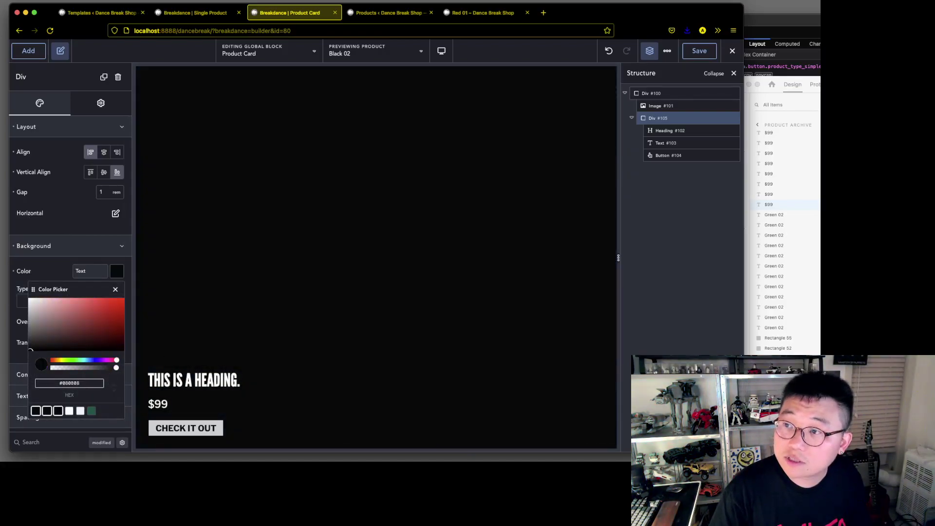
# Check the card overlay's fill in the mockup, and lower the opacity of the inner Div's background color to #08080857
pyautogui.press('super+Tab')
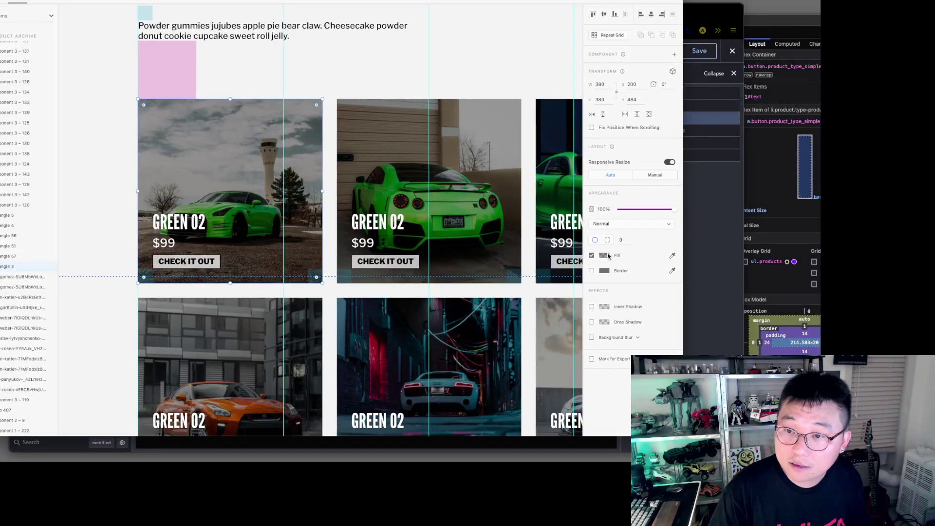
pyautogui.click(608, 255)
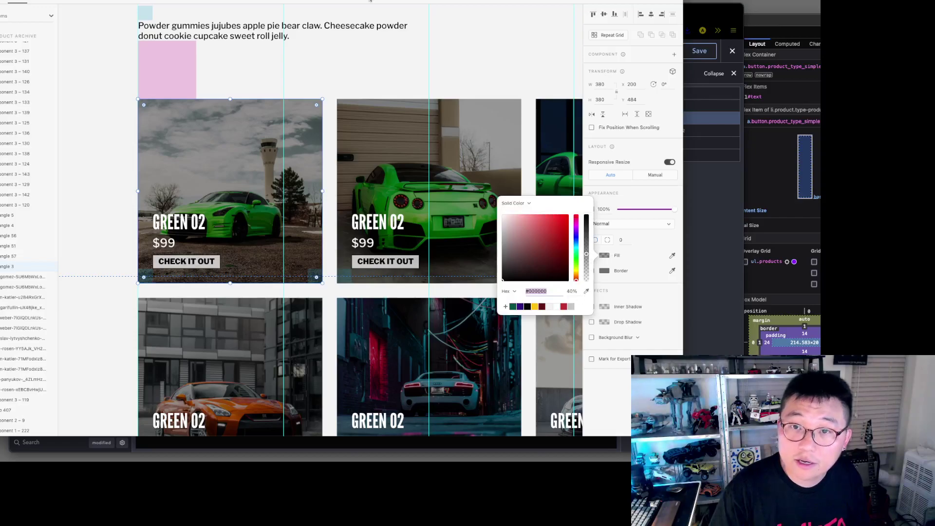
pyautogui.press('super+Tab')
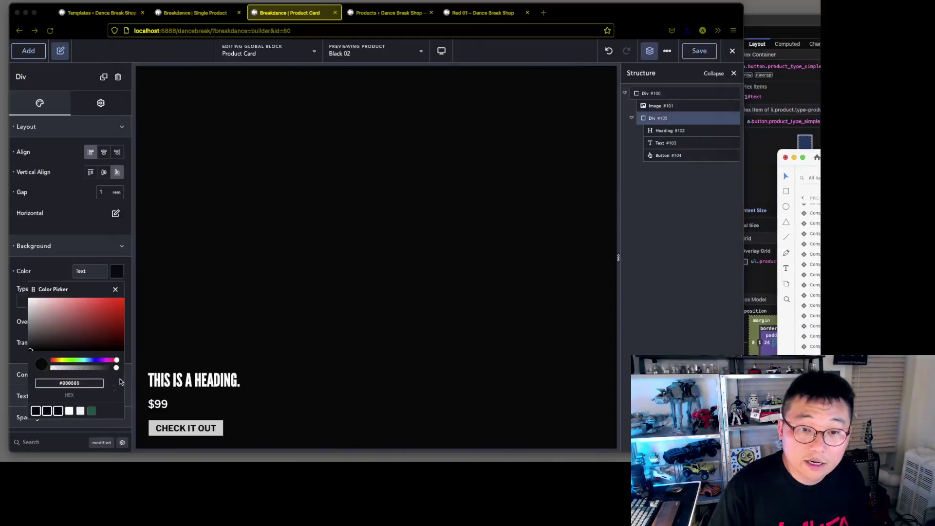
pyautogui.click(116, 369)
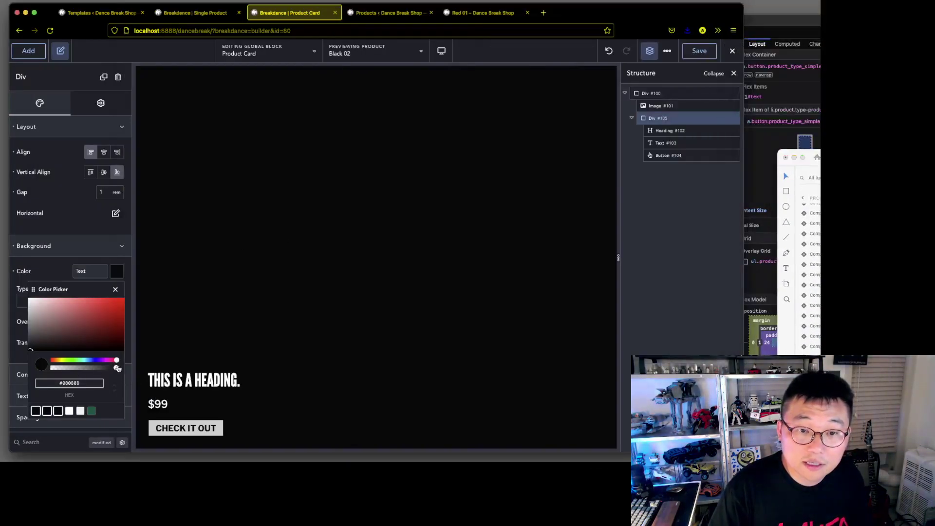
pyautogui.moveTo(117, 369); pyautogui.dragTo(73, 370)
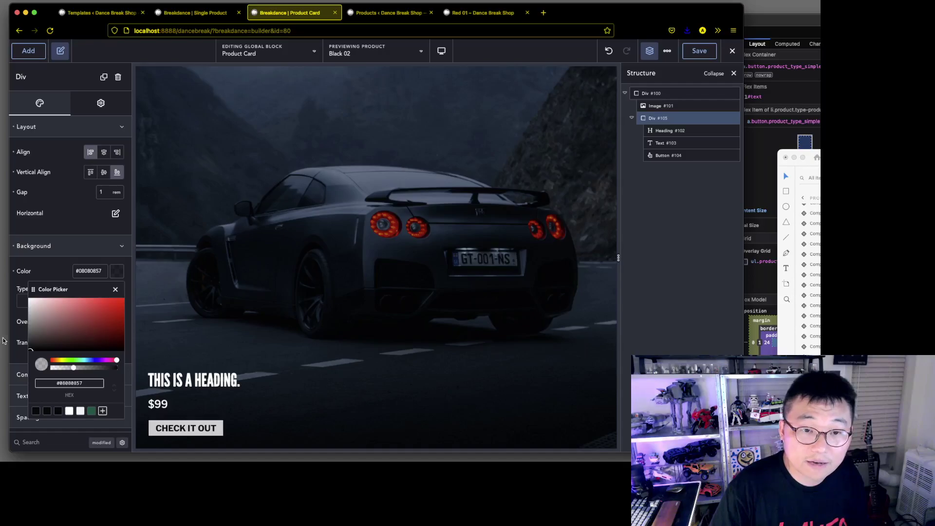
pyautogui.click(20, 360)
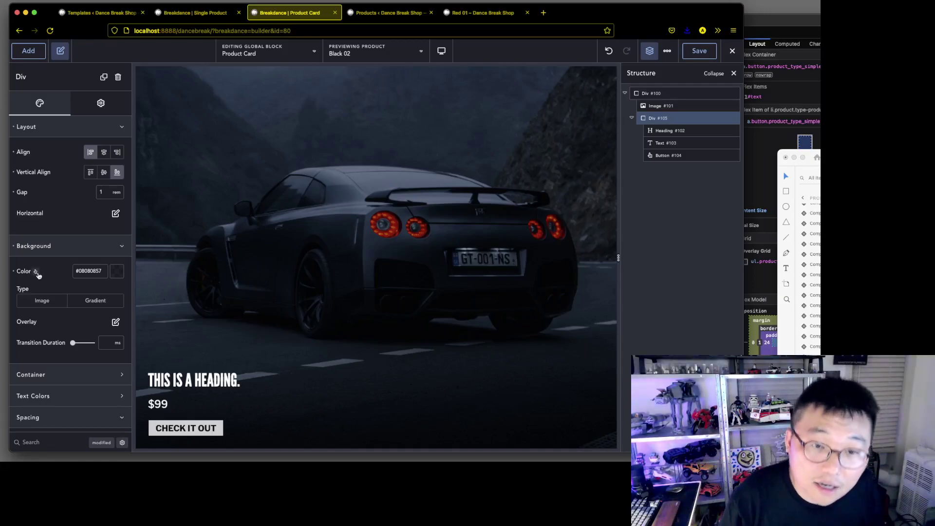
# Set the inner Div's hover background to the Text palette color made fully transparent, #08080800
pyautogui.click(35, 272)
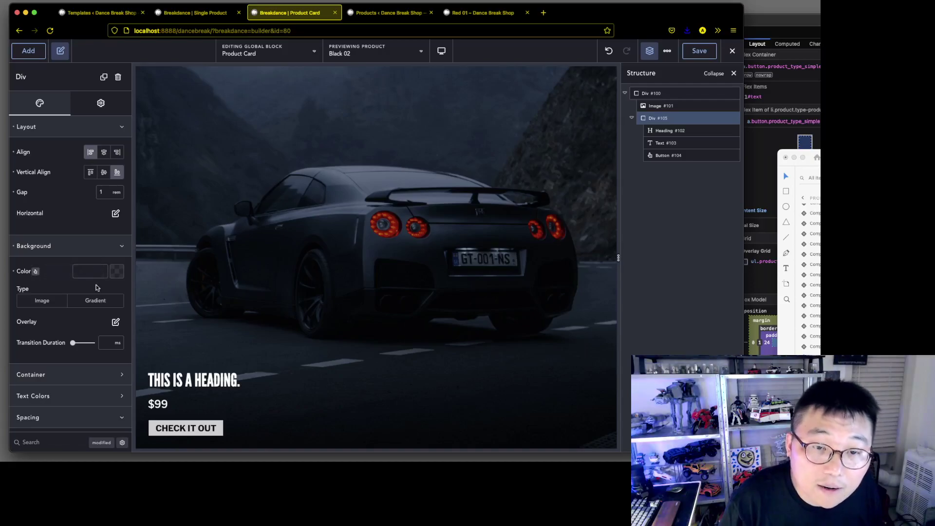
pyautogui.click(117, 273)
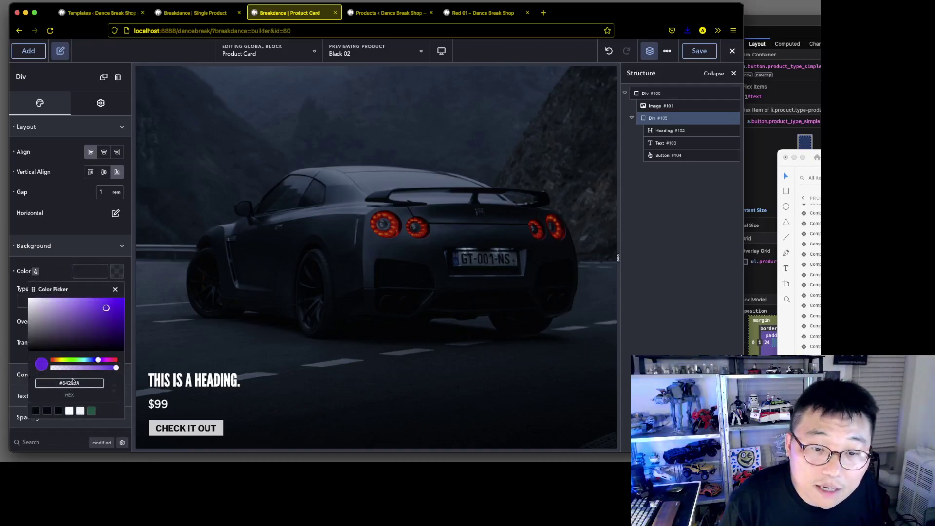
pyautogui.click(39, 410)
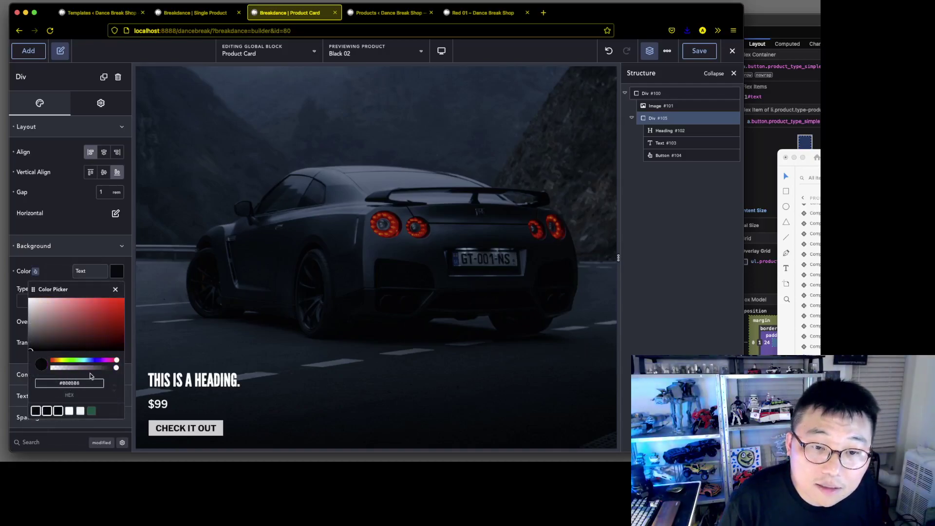
pyautogui.moveTo(116, 368); pyautogui.dragTo(49, 370)
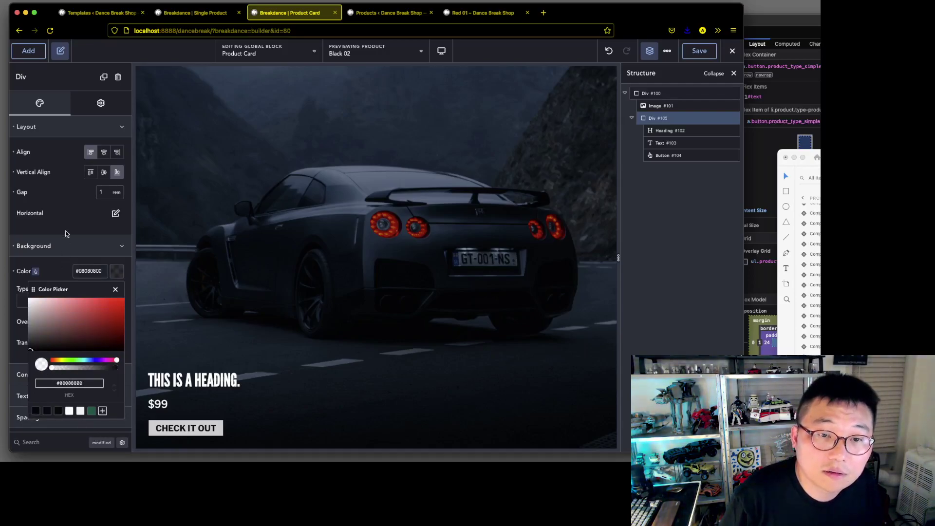
pyautogui.click(64, 266)
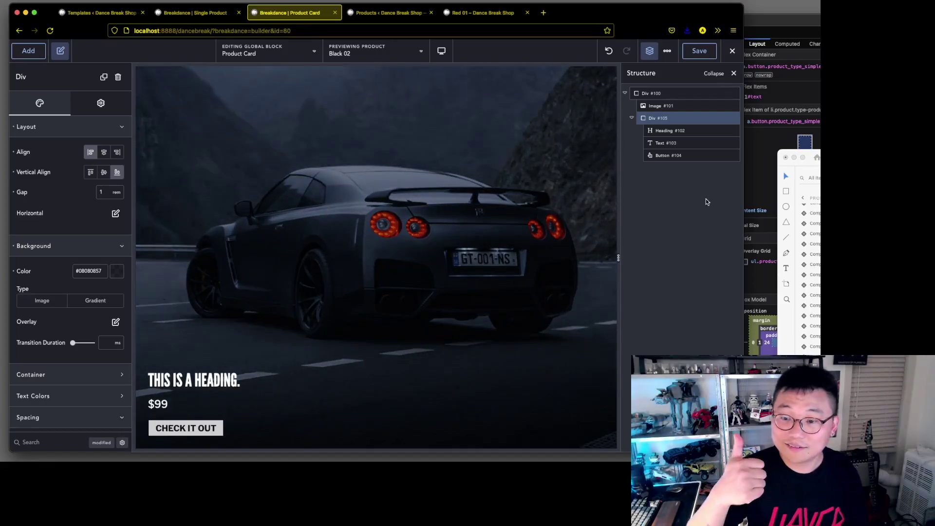
# Save the Product Card block and exit the builder to WordPress
pyautogui.click(703, 54)
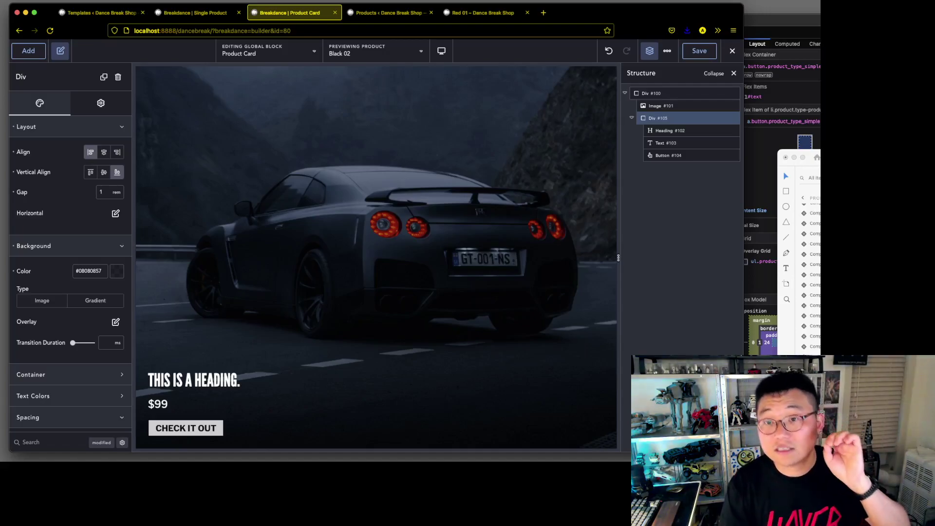
pyautogui.click(699, 52)
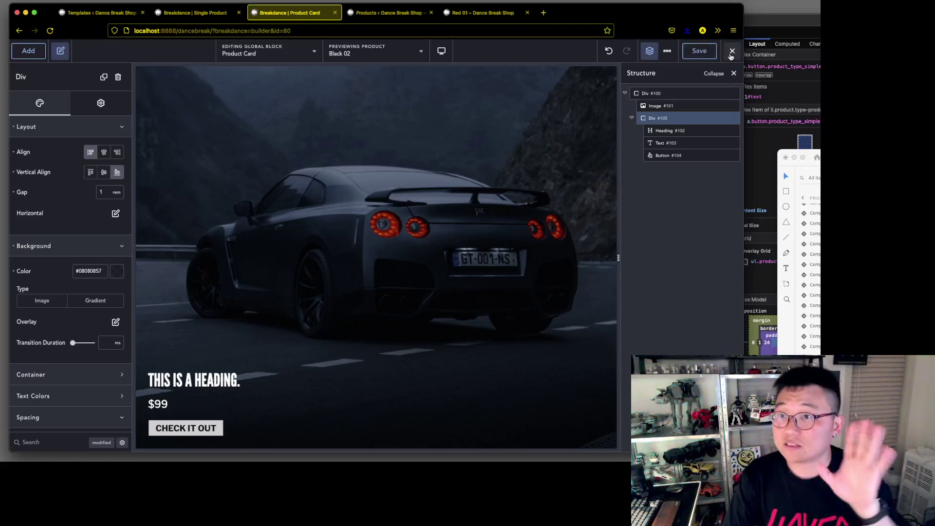
pyautogui.click(732, 53)
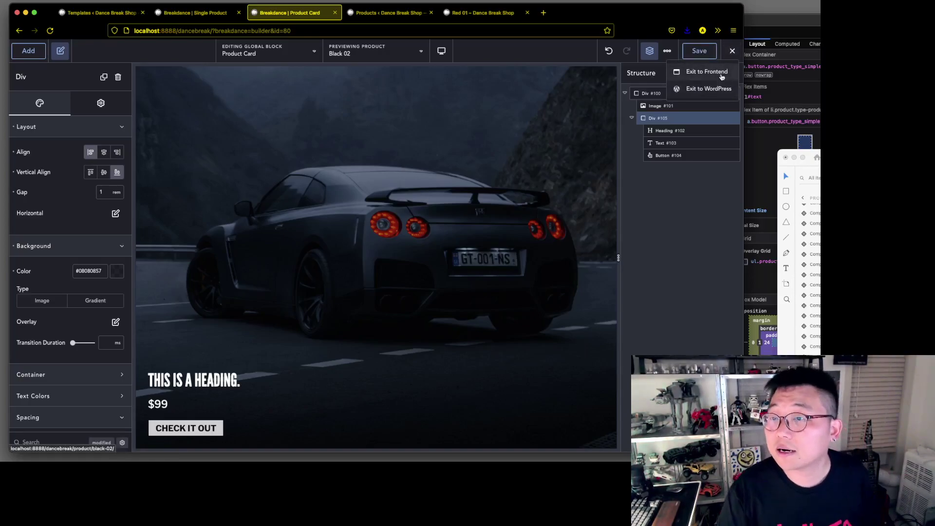
pyautogui.click(716, 89)
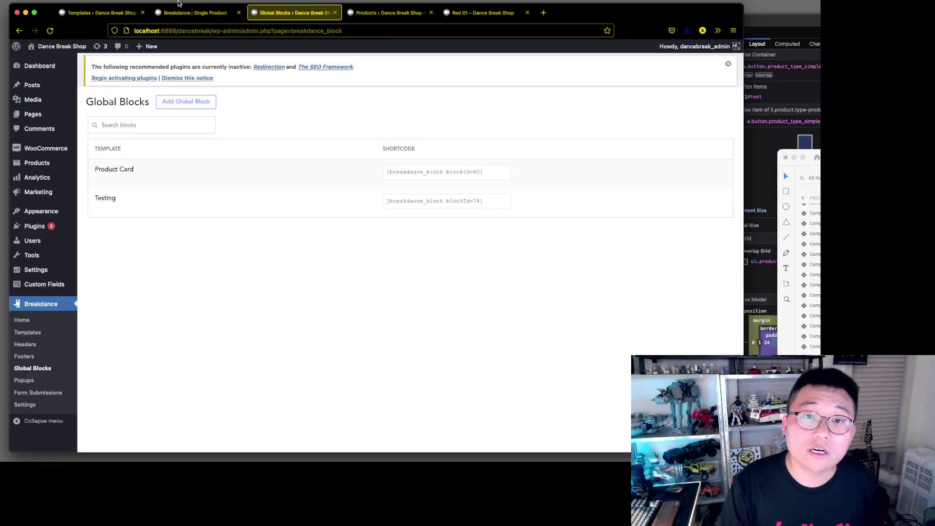
# Open the Shop Page & All Product Archives template in the Breakdance builder and show its structure
pyautogui.click(118, 14)
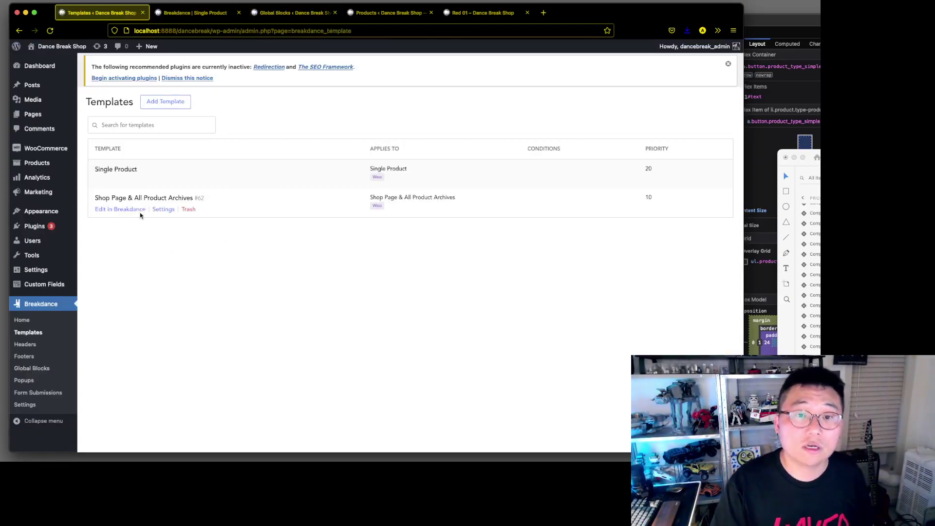
pyautogui.click(139, 212)
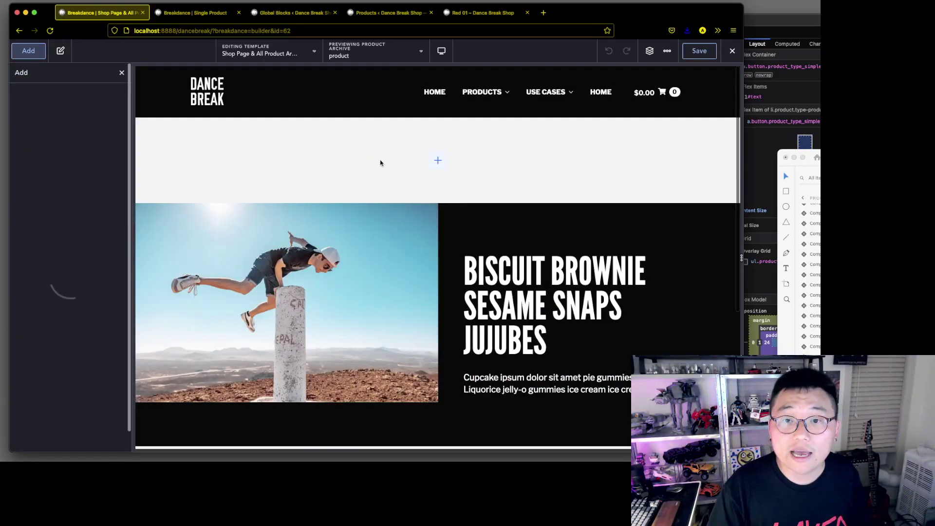
pyautogui.click(649, 51)
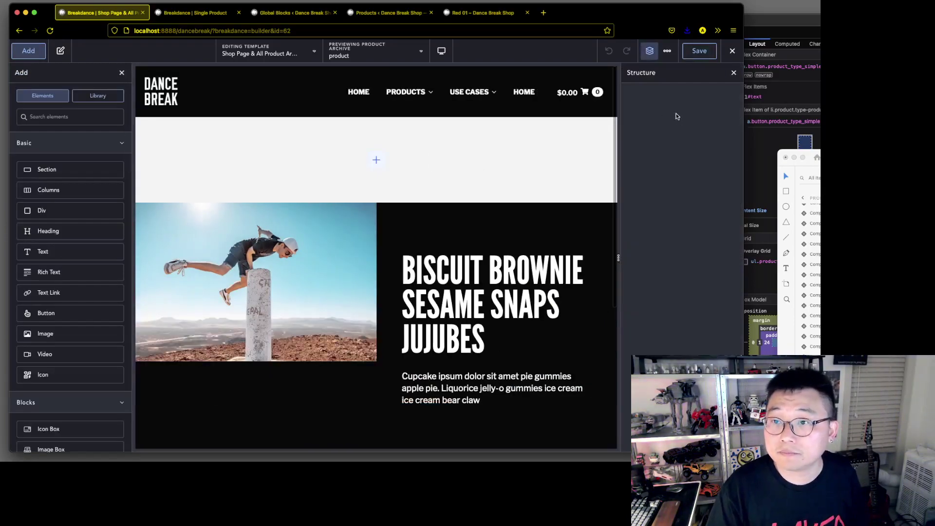
# Add a Section to the empty content area of the product archive template
pyautogui.click(117, 173)
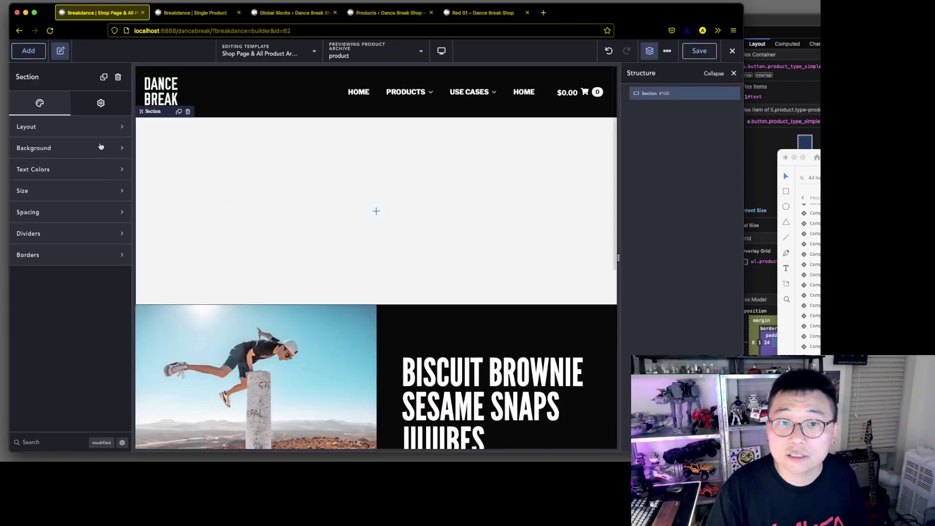
# Try a WooCommerce Products List inside the new section, and delete it from the section again
pyautogui.click(28, 50)
pyautogui.scroll(-10, 69, 438)
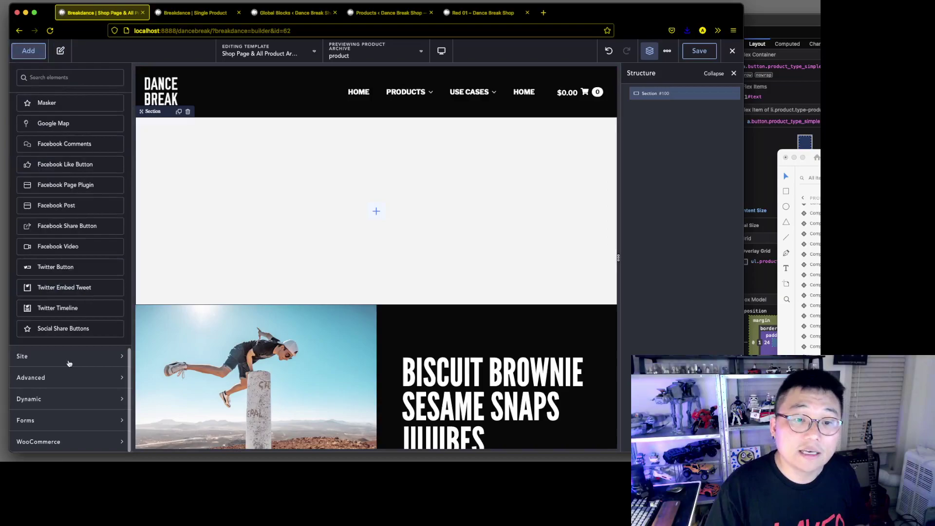
pyautogui.click(68, 437)
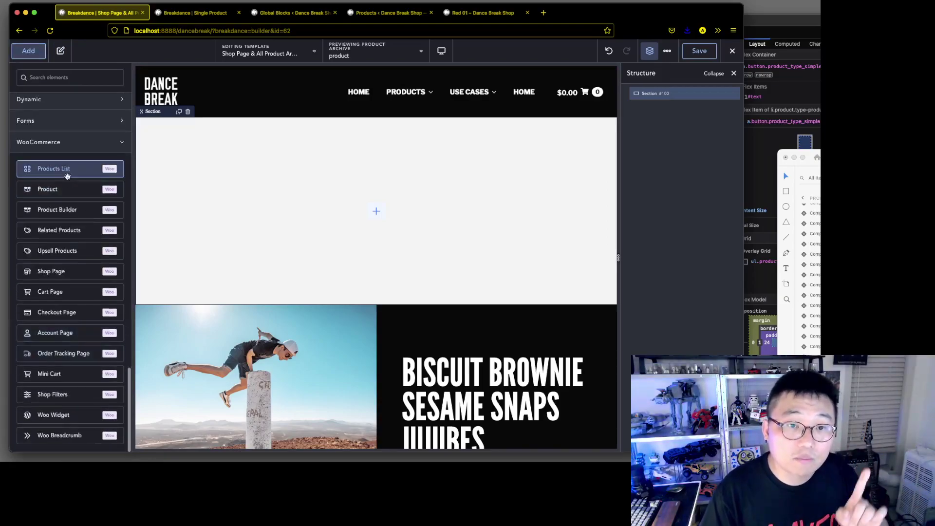
pyautogui.click(68, 171)
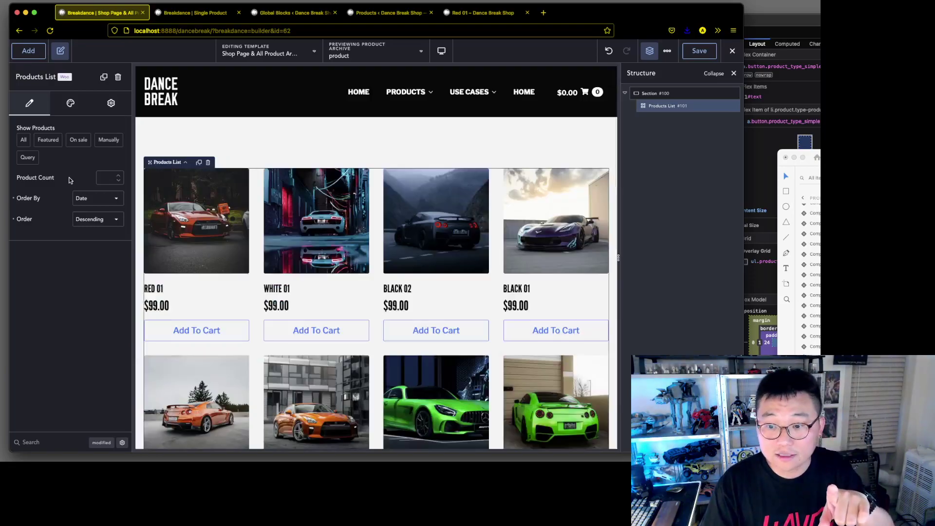
pyautogui.click(733, 106)
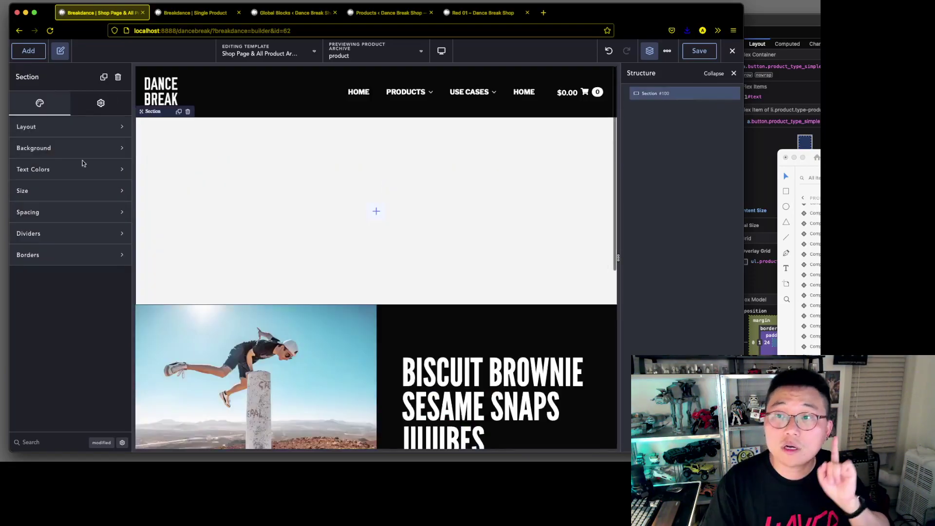
# Add a Post Loop Builder to the section and set its global block to Product Card
pyautogui.click(29, 53)
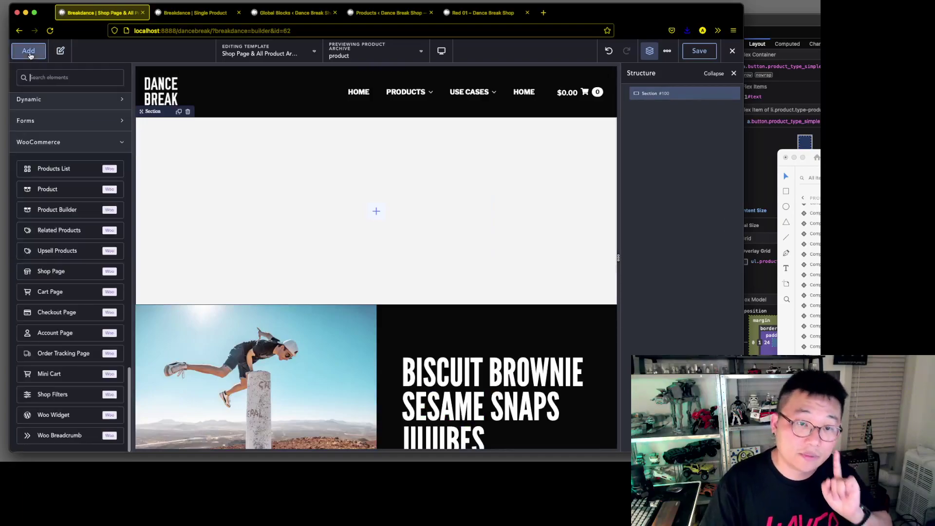
pyautogui.click(56, 104)
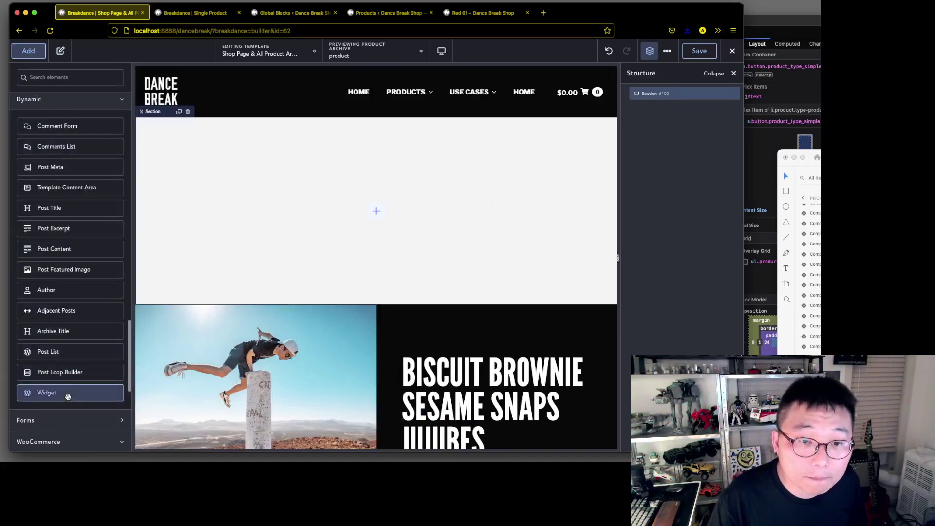
pyautogui.click(73, 375)
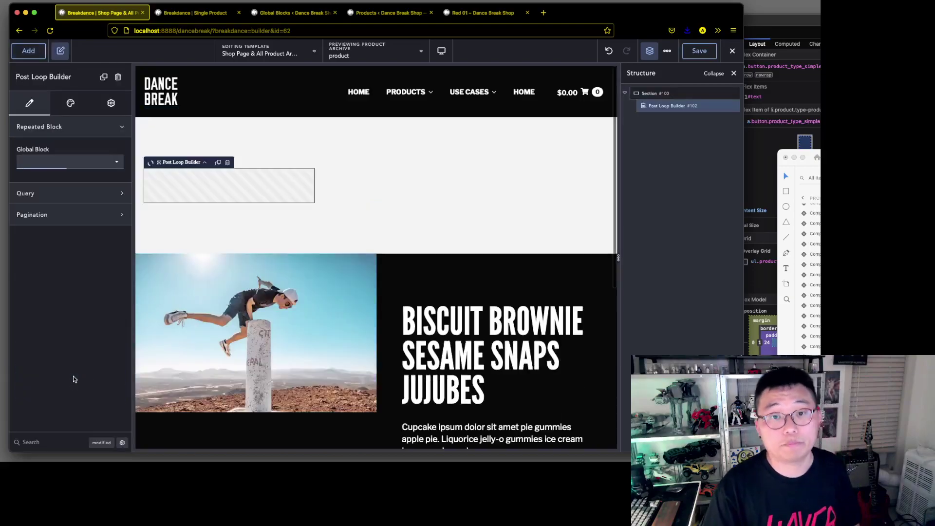
pyautogui.click(59, 165)
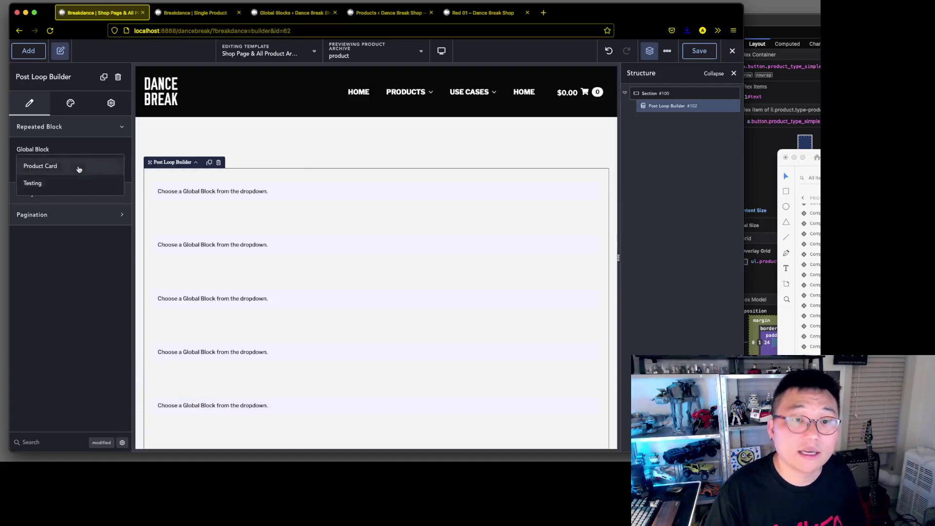
pyautogui.click(77, 167)
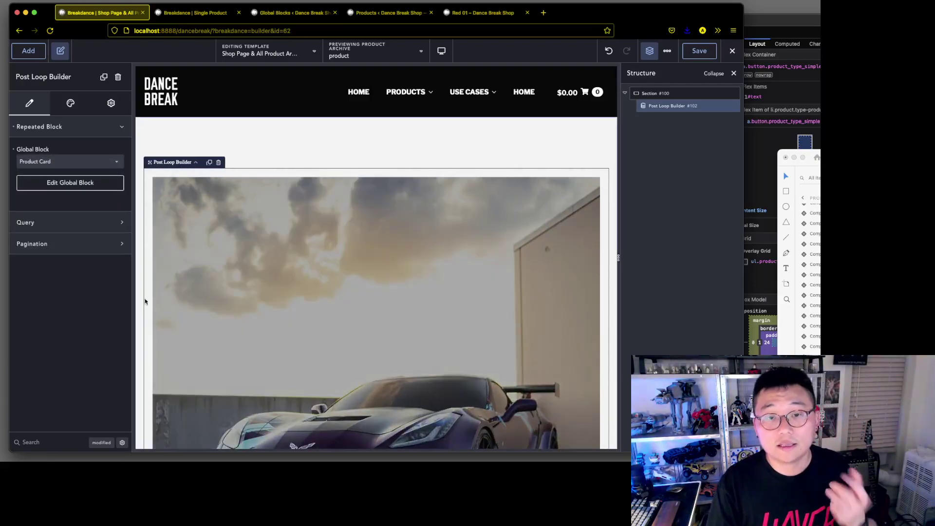
pyautogui.scroll(-5, 164, 300)
pyautogui.scroll(5, 164, 301)
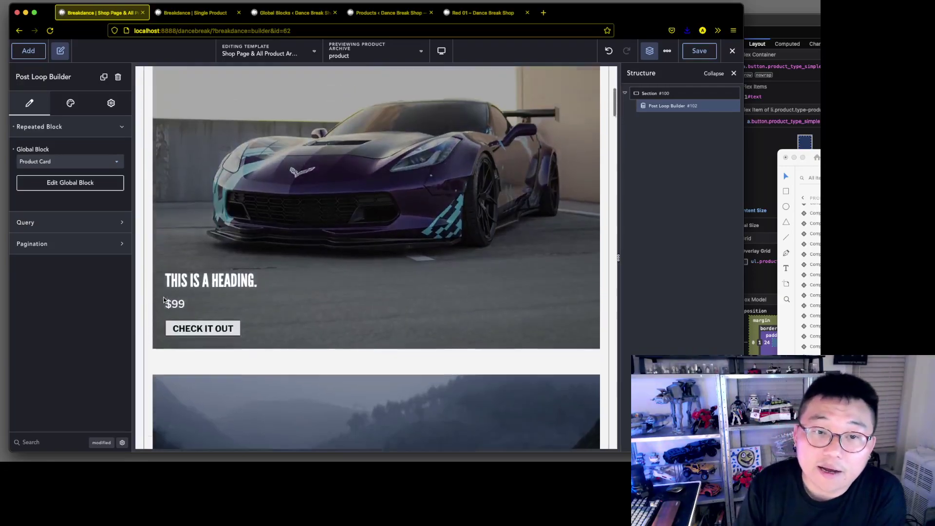
# Try a custom query on the Post Loop Builder that includes Products instead of Posts, and clear the query choice again
pyautogui.click(69, 226)
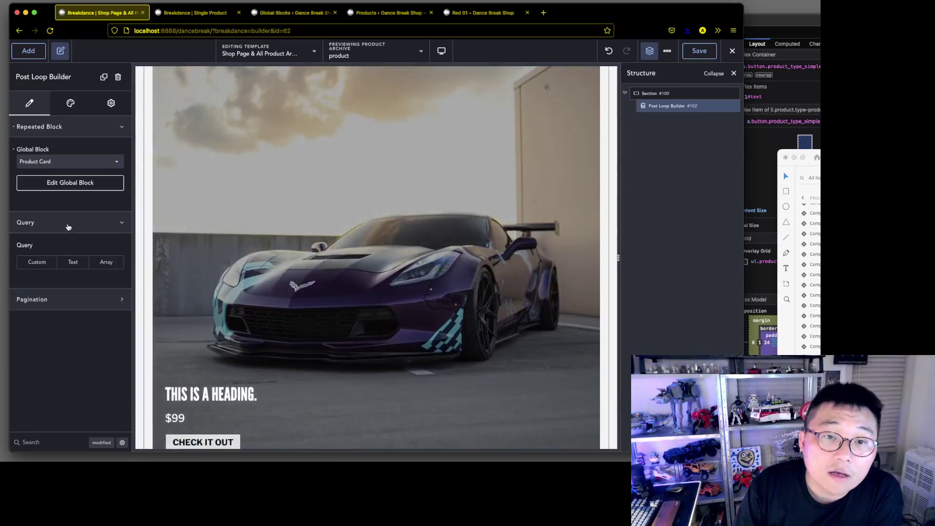
pyautogui.click(39, 263)
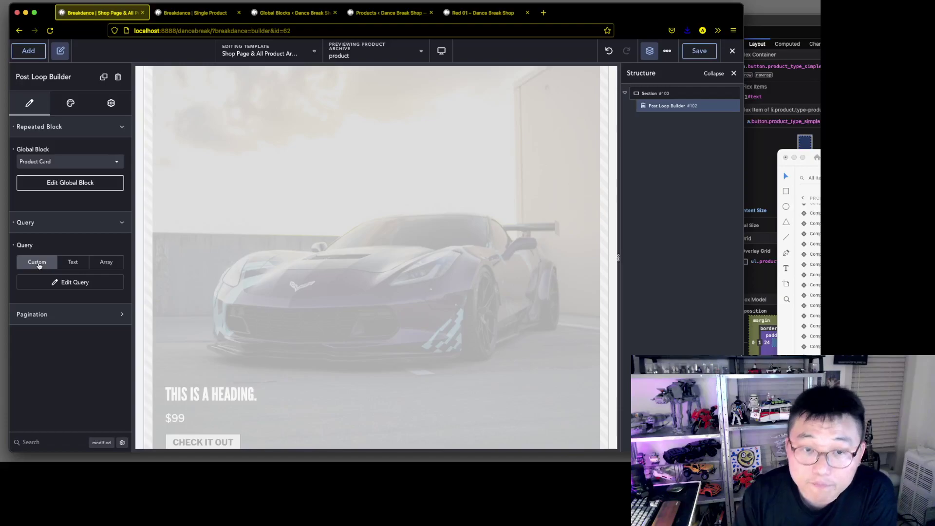
pyautogui.click(56, 282)
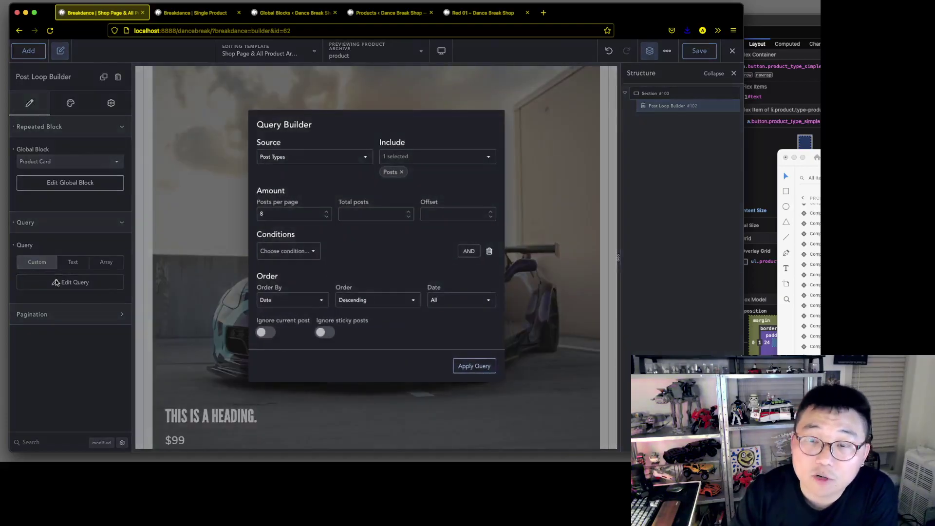
pyautogui.click(401, 172)
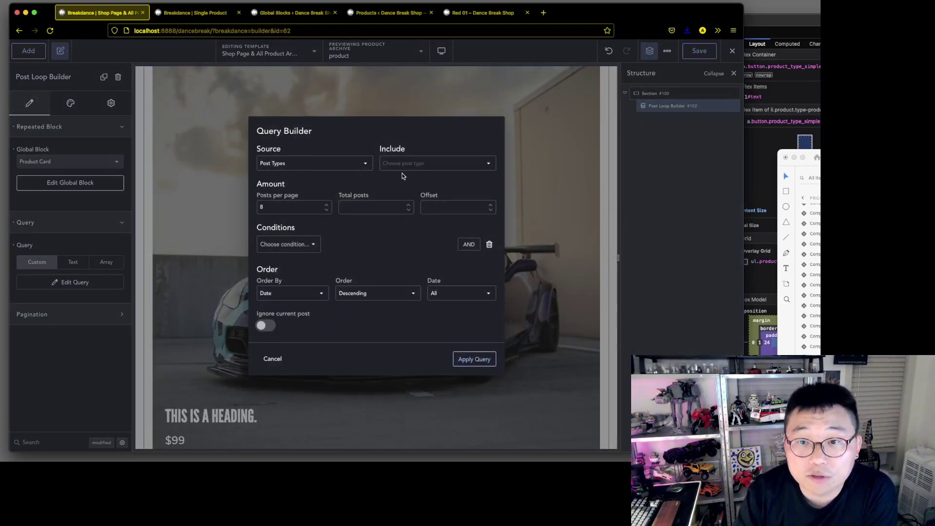
pyautogui.click(462, 167)
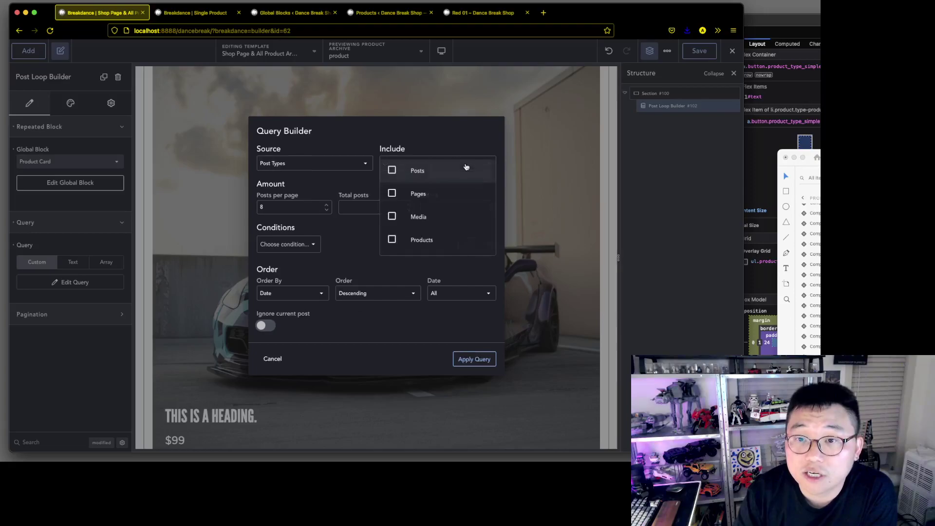
pyautogui.click(392, 240)
pyautogui.click(345, 270)
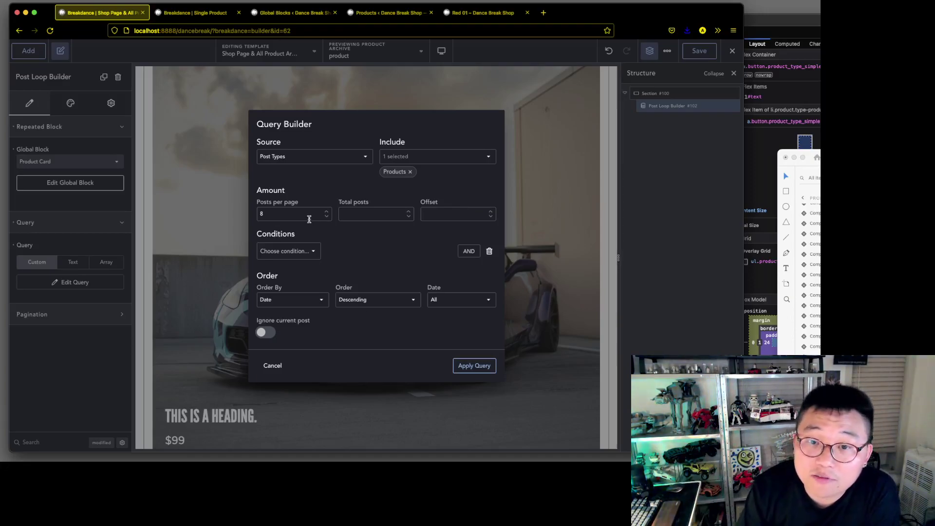
pyautogui.click(468, 366)
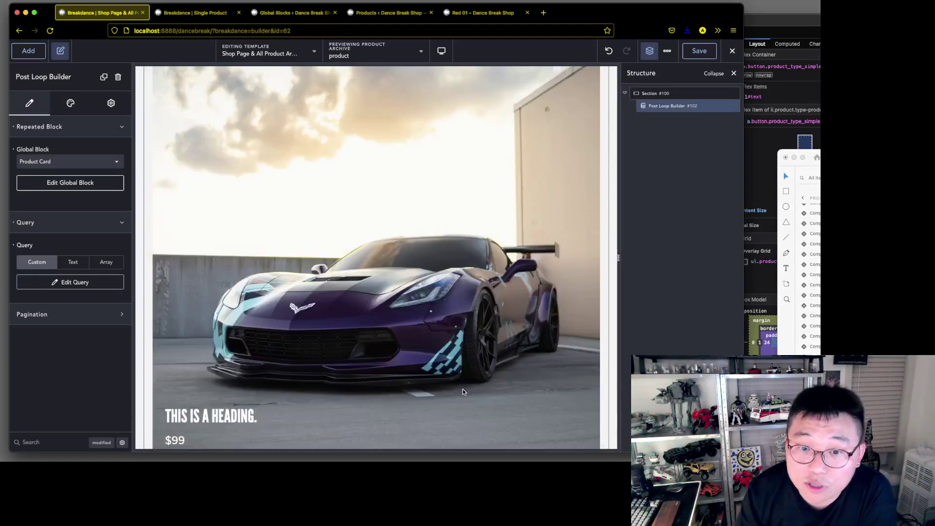
pyautogui.scroll(-3, 339, 324)
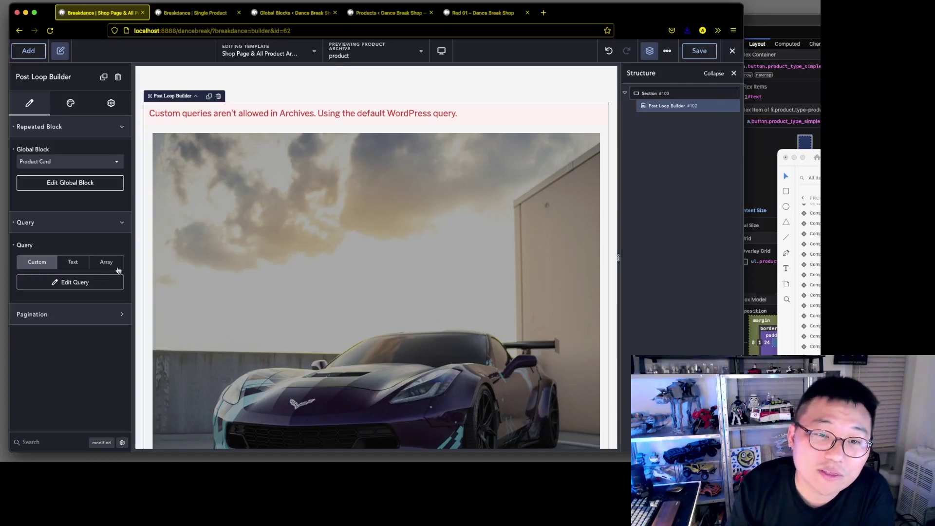
pyautogui.click(38, 261)
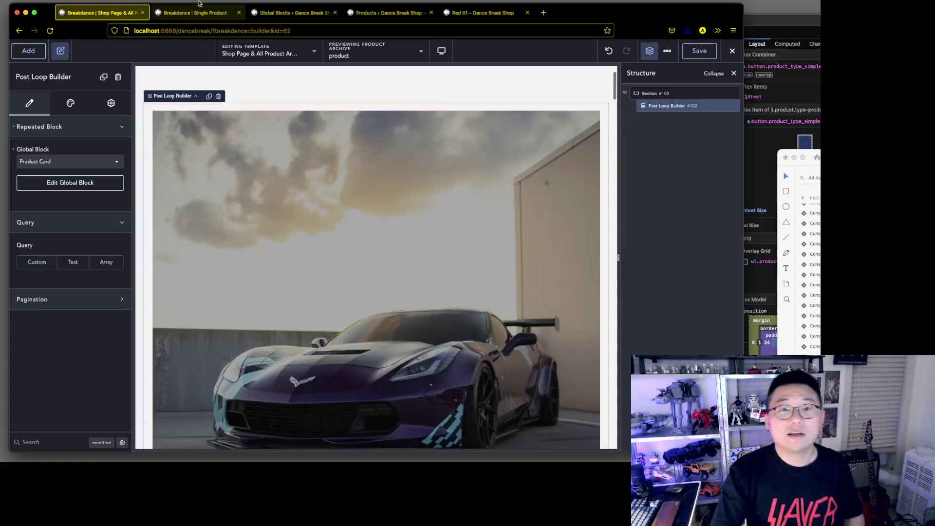
# Switch to the Single Product template and exit its builder to WordPress
pyautogui.click(200, 16)
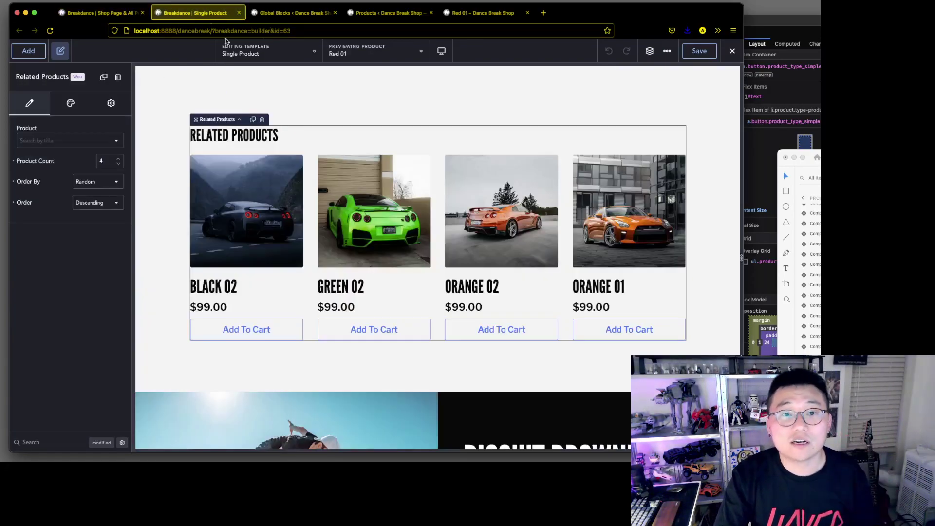
pyautogui.click(731, 52)
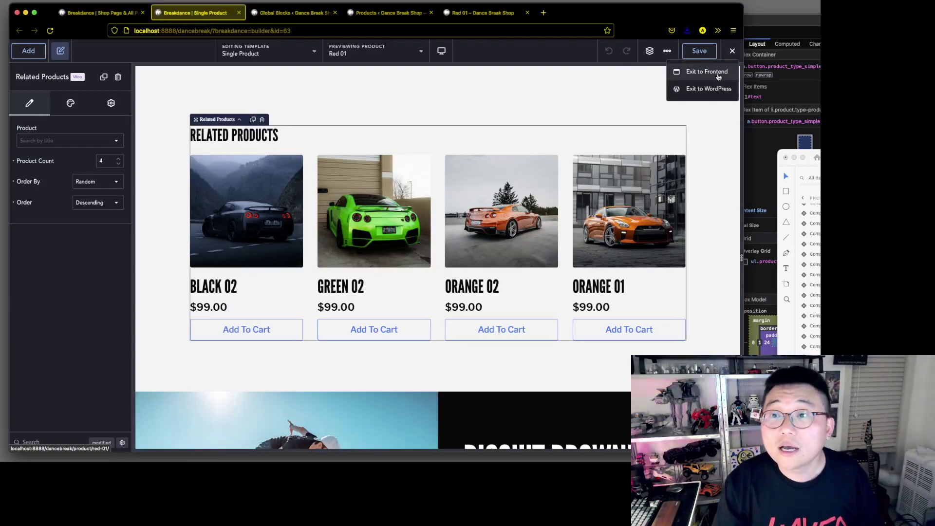
pyautogui.click(716, 88)
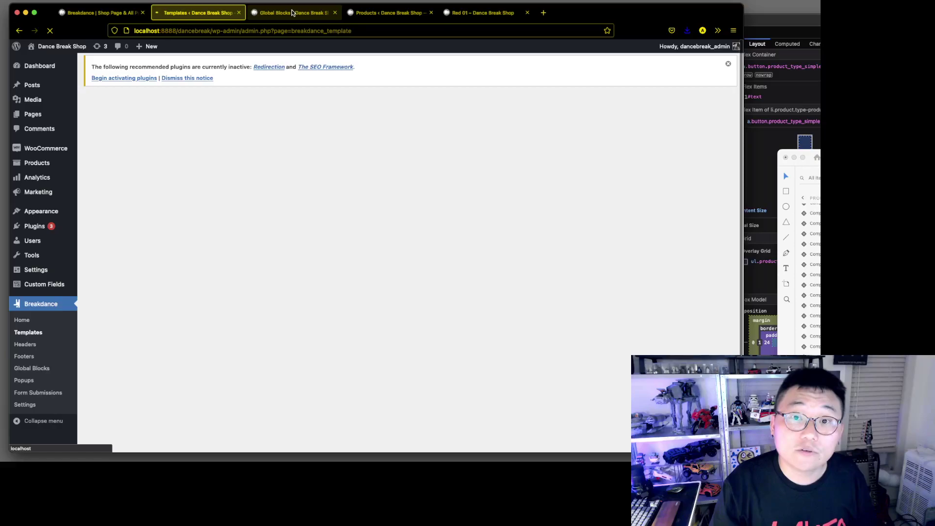
# Find the Delete page in the WordPress pages list and open it in the Breakdance builder
pyautogui.click(292, 12)
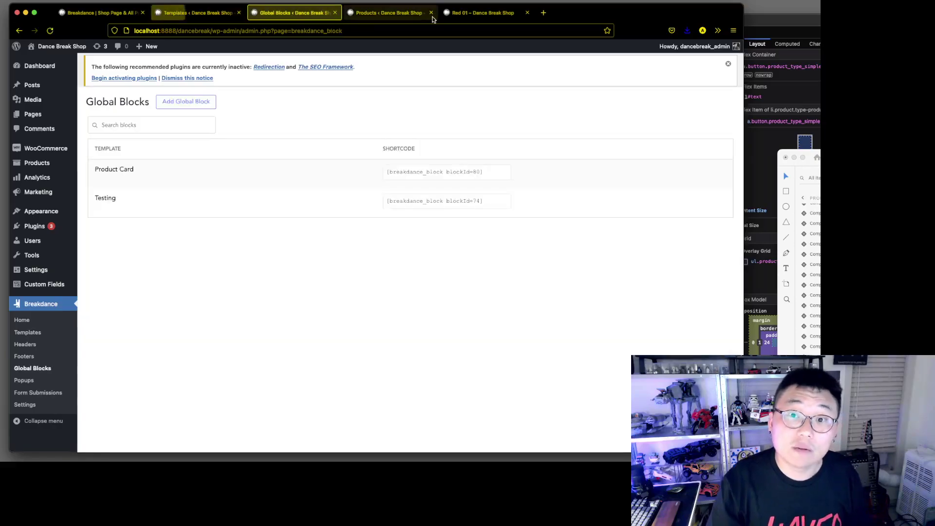
pyautogui.click(392, 12)
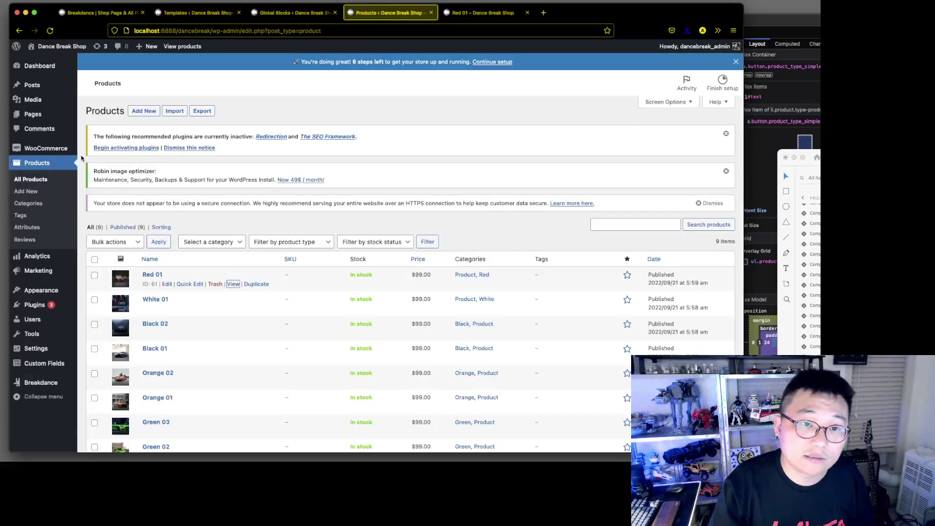
pyautogui.click(91, 117)
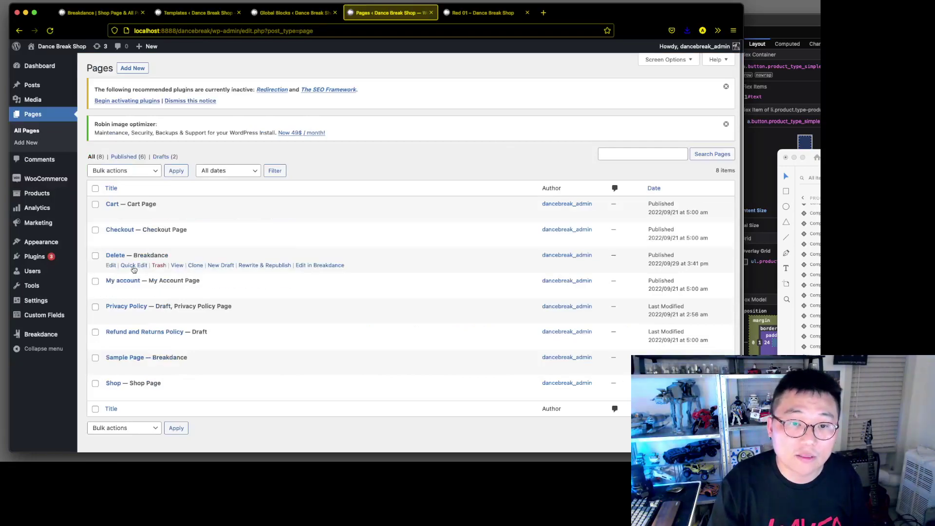
pyautogui.click(320, 266)
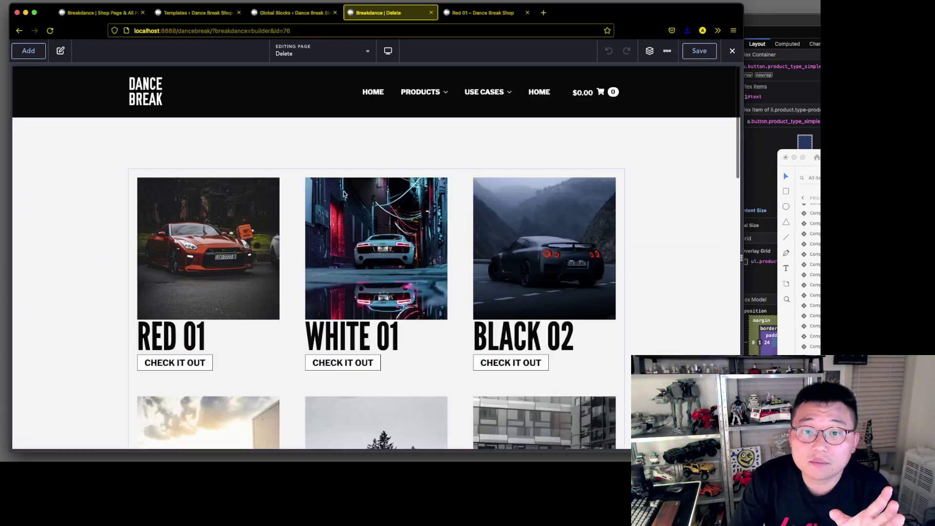
# Set the global block of the Delete page's Post Loop Builder to Product Card
pyautogui.click(285, 181)
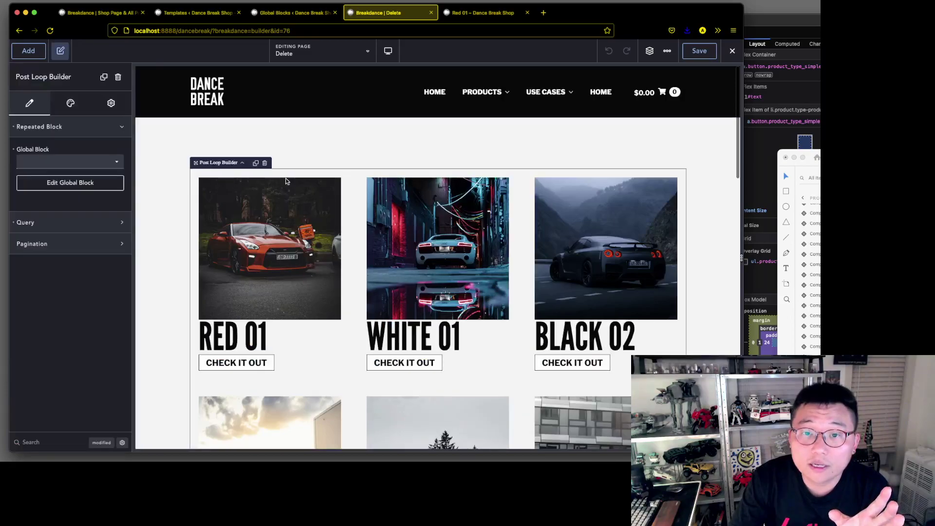
pyautogui.click(88, 163)
pyautogui.click(87, 166)
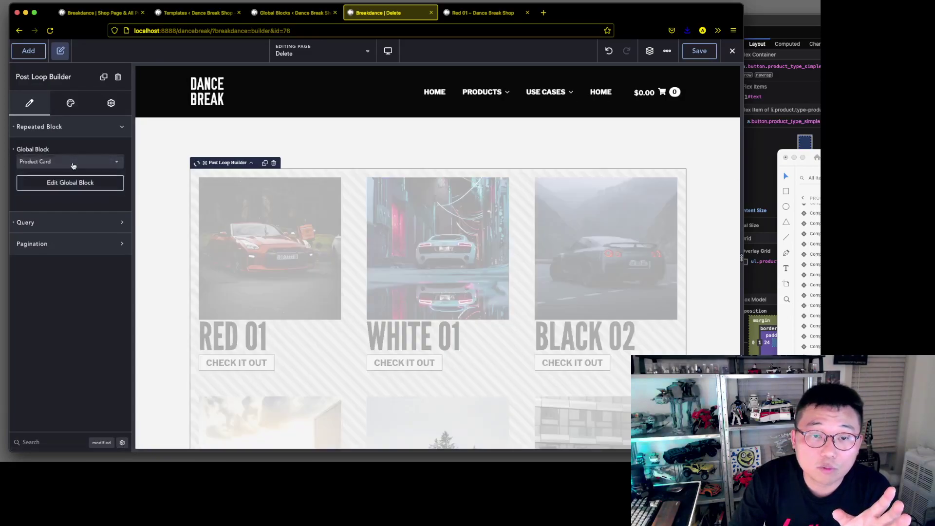
# Review the custom query settings of the Delete page's post loop, and return to the Shop Page & All Product Archives template
pyautogui.click(36, 223)
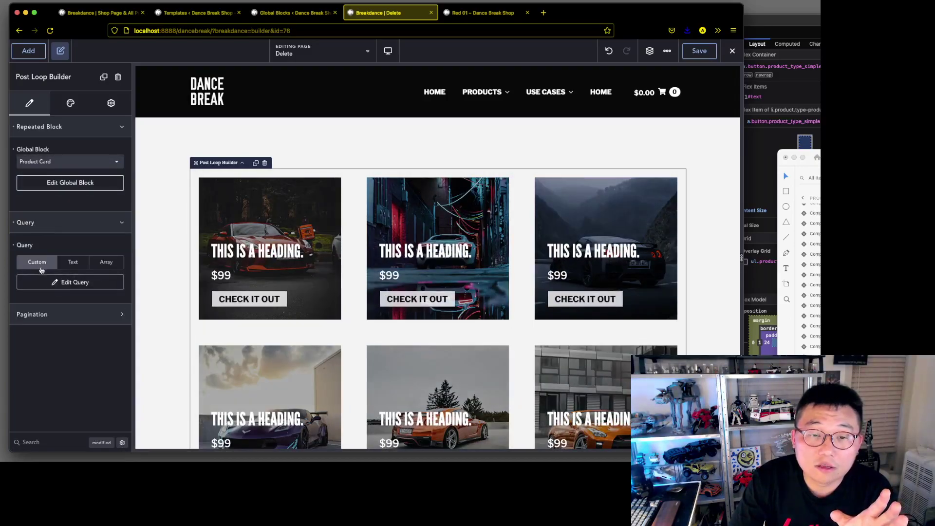
pyautogui.click(56, 282)
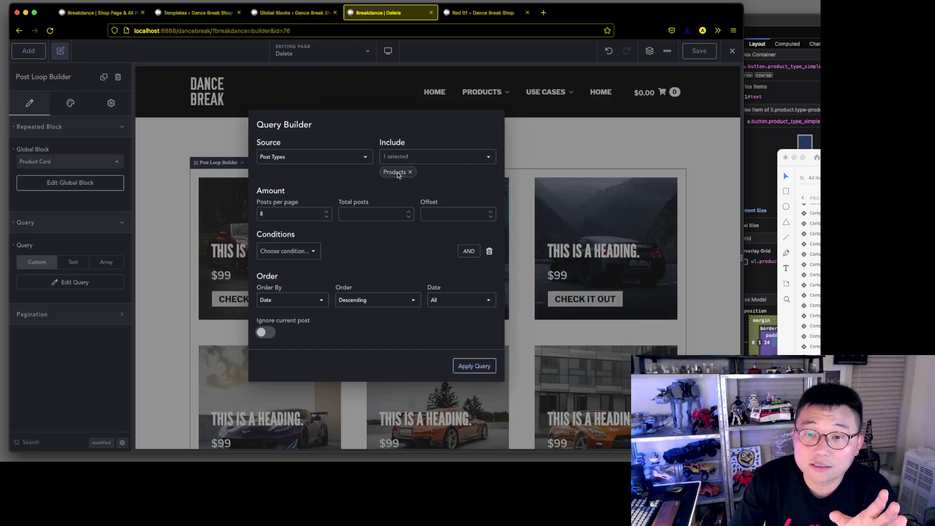
pyautogui.hotkey('ctrl', 'shift', 'Tab')
pyautogui.hotkey('ctrl', 'shift', 'Tab')
pyautogui.hotkey('ctrl', 'shift', 'Tab')
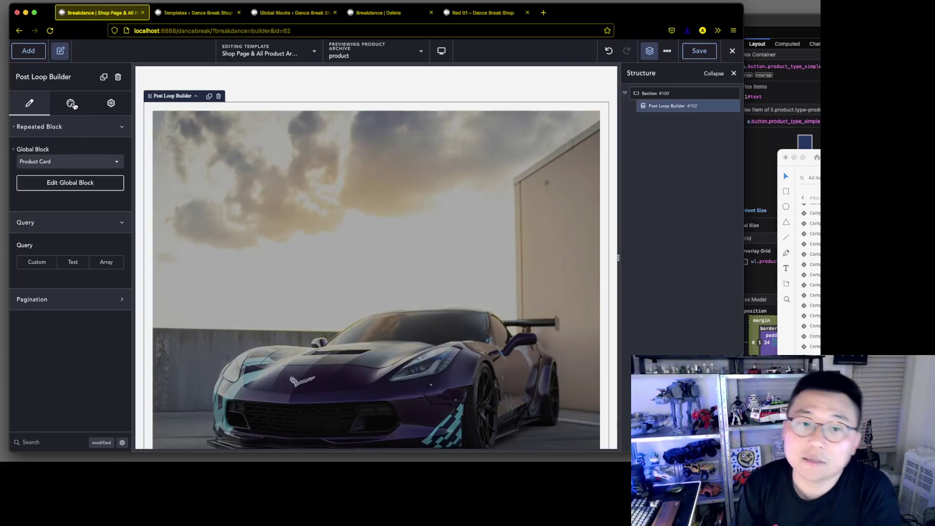
# Set the Post Loop Builder's list layout to Grid with 3 items per row
pyautogui.click(74, 107)
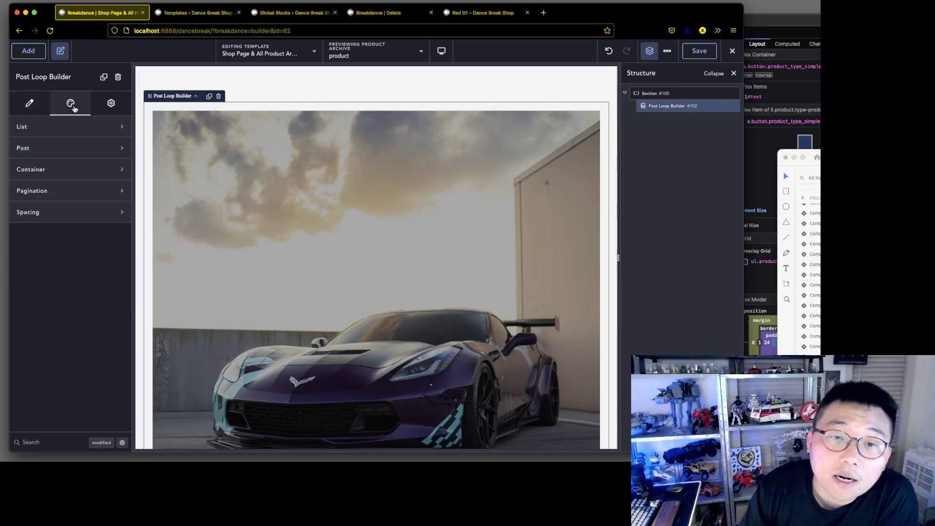
pyautogui.click(59, 129)
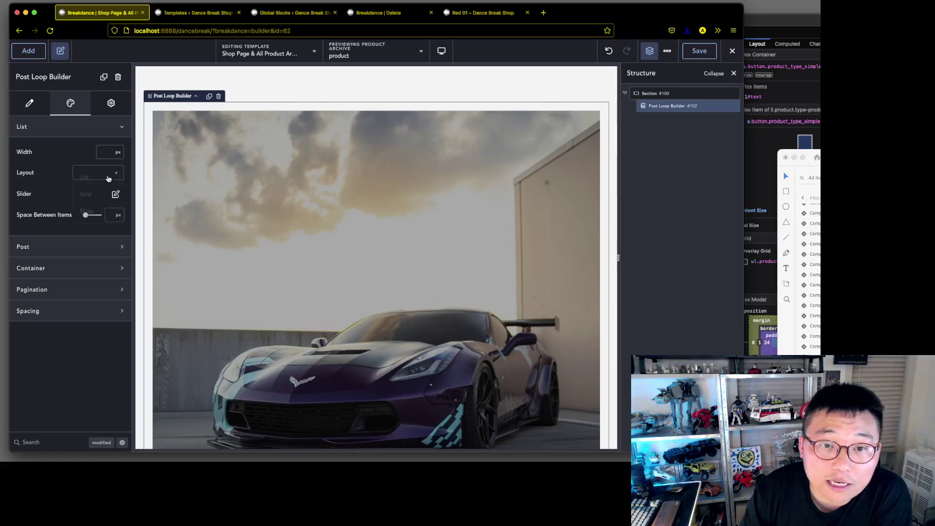
pyautogui.click(108, 173)
pyautogui.click(108, 179)
pyautogui.click(108, 178)
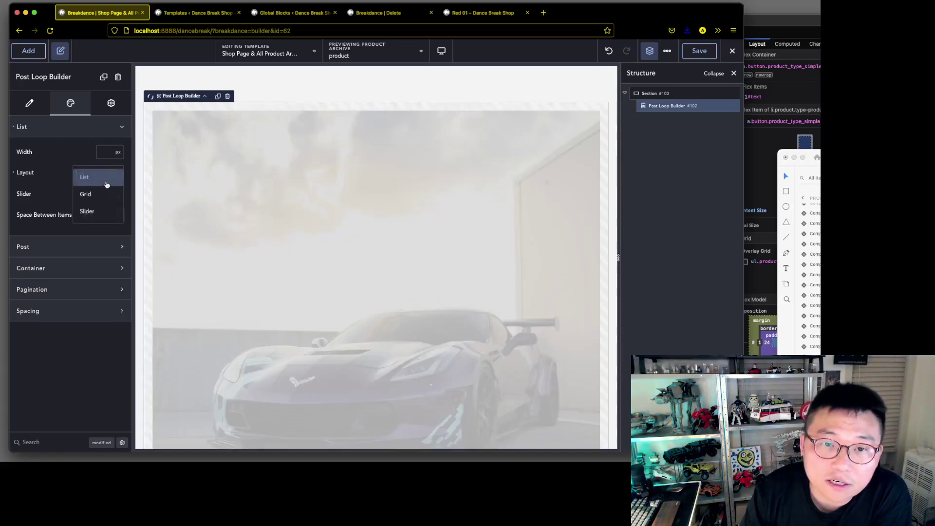
pyautogui.click(99, 198)
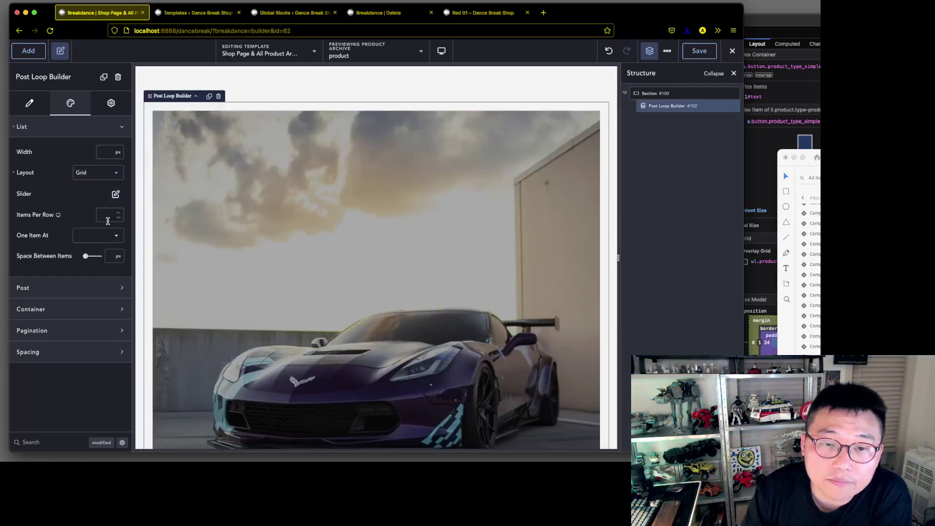
pyautogui.click(118, 213)
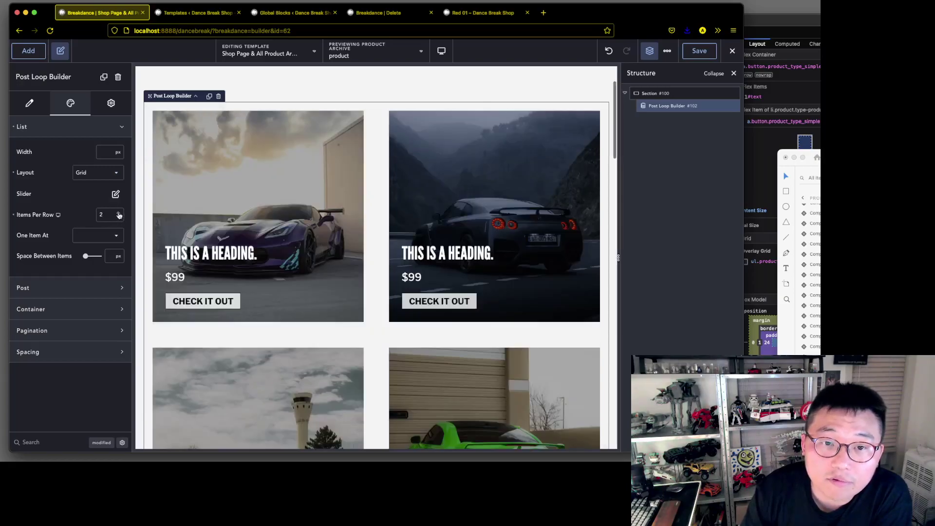
pyautogui.click(118, 213)
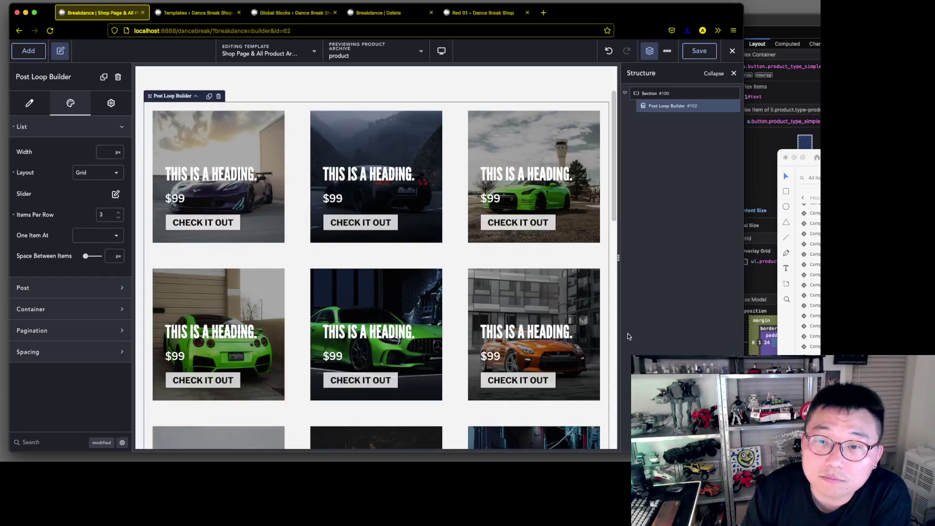
# Set the space between the post loop's items to 1 rem
pyautogui.click(802, 157)
pyautogui.moveTo(357, 46); pyautogui.dragTo(820, 169)
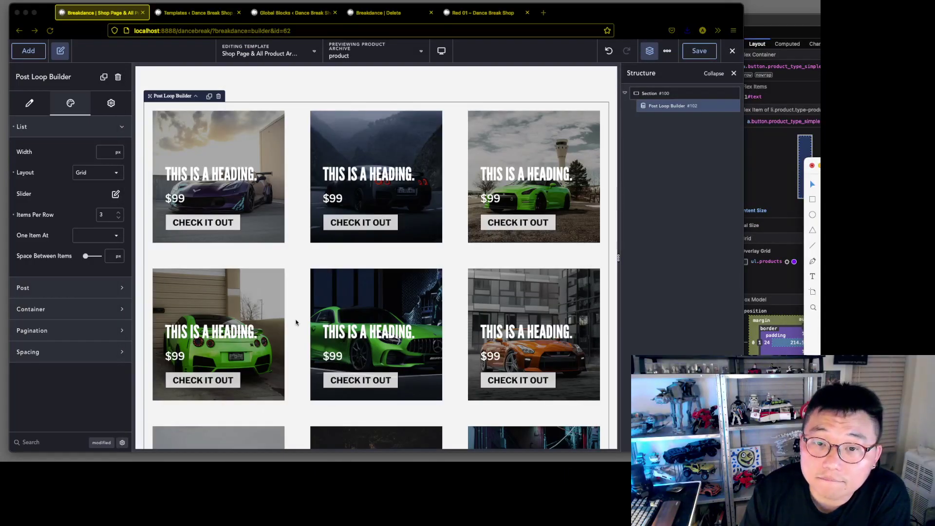
pyautogui.scroll(-7, 296, 322)
pyautogui.scroll(6, 282, 323)
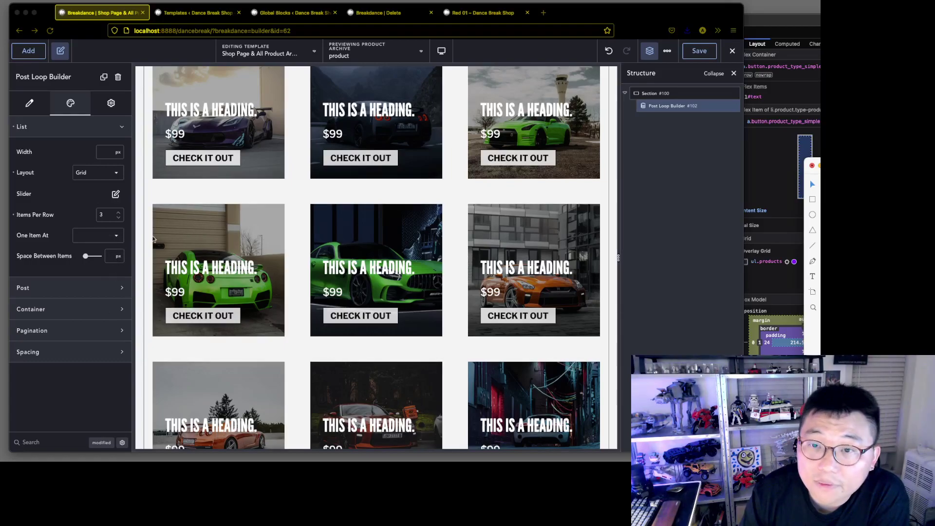
pyautogui.click(118, 257)
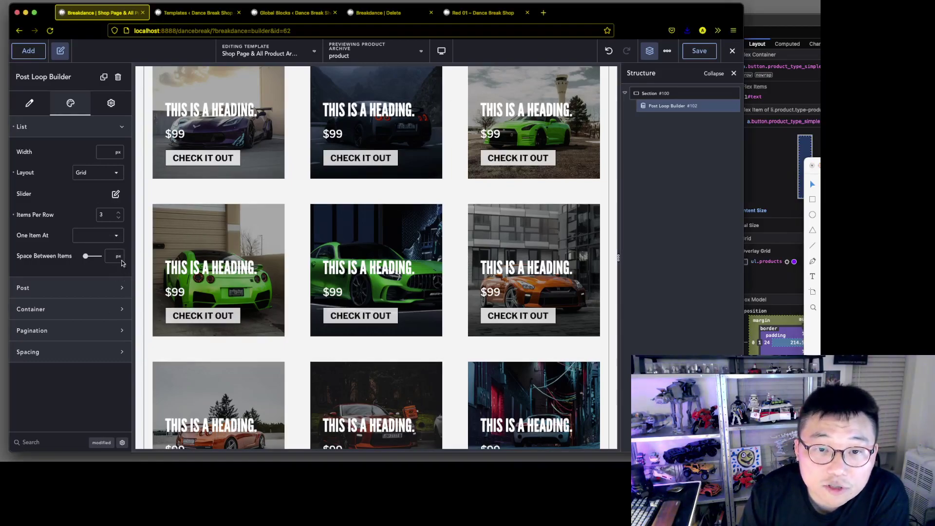
pyautogui.click(121, 263)
pyautogui.click(126, 325)
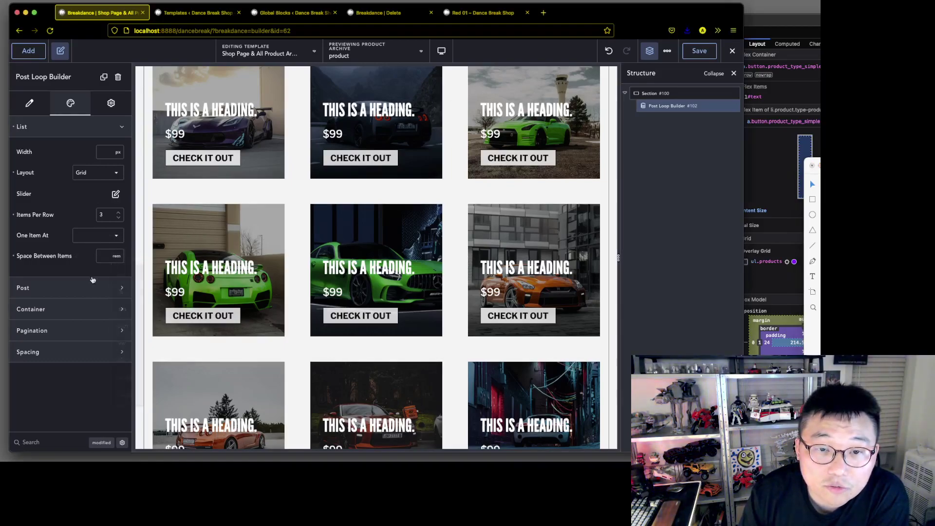
pyautogui.click(102, 254)
pyautogui.write('1')
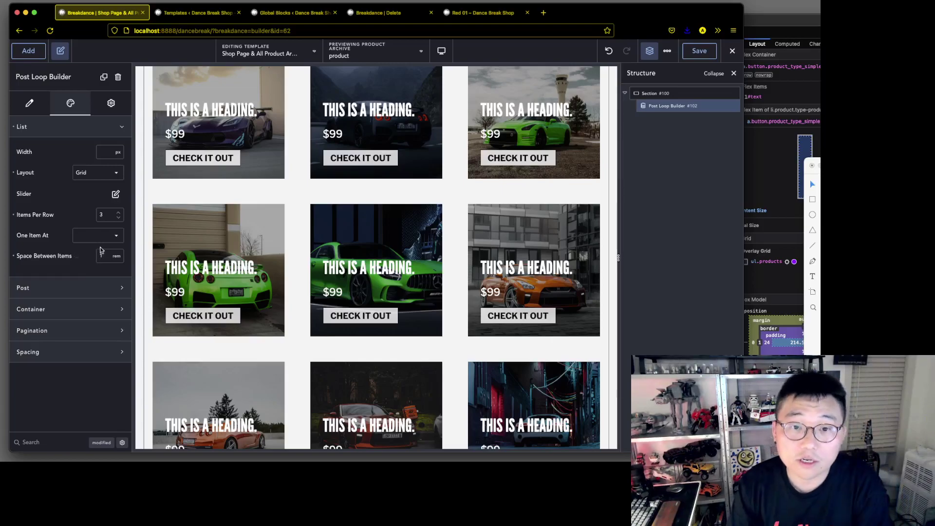
# Save the Shop Page & All Product Archives template and exit the builder to WordPress
pyautogui.click(694, 53)
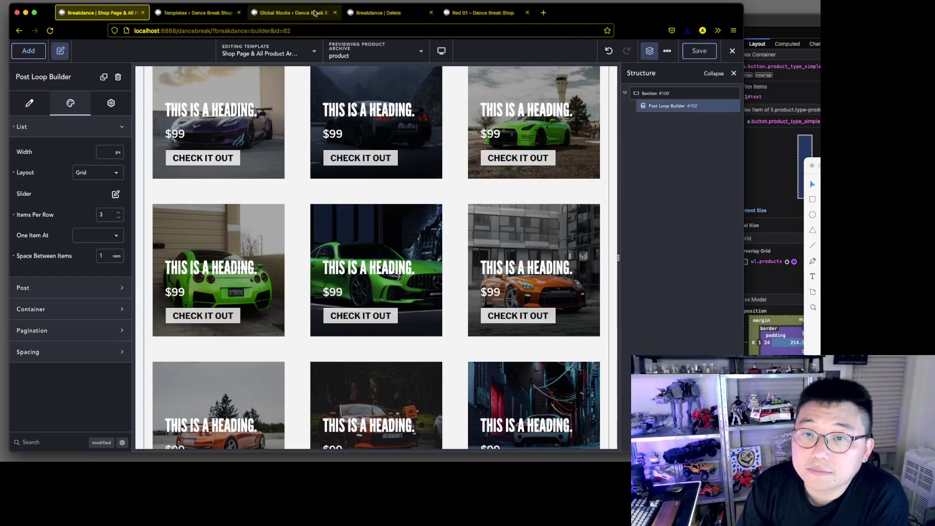
pyautogui.click(733, 52)
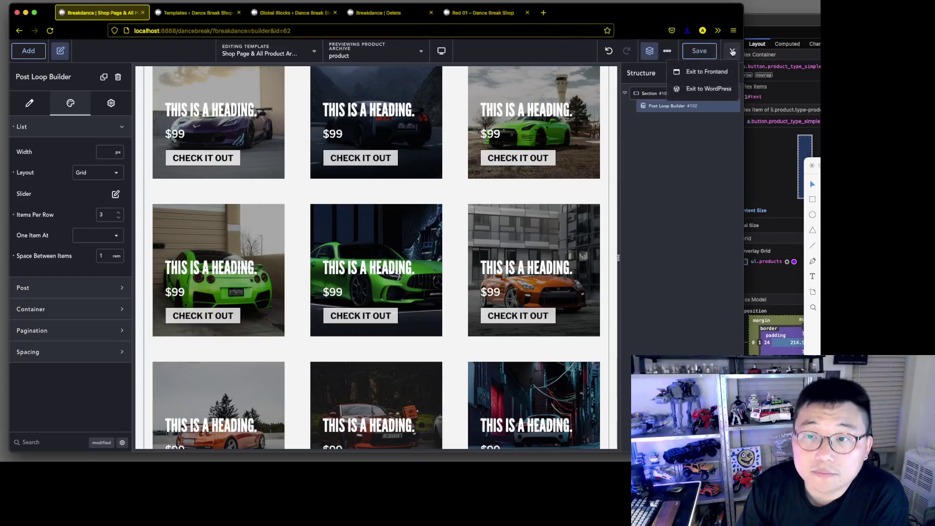
pyautogui.click(707, 89)
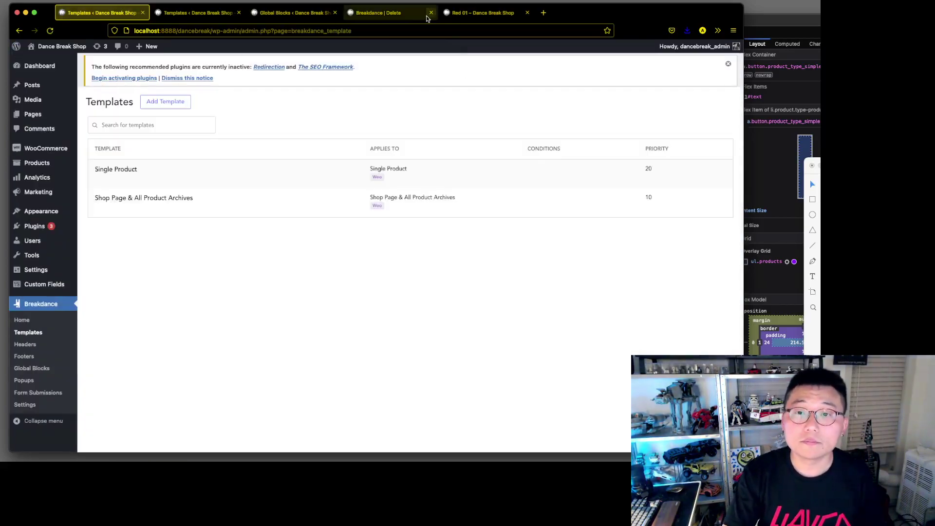
# Switch to the Red 01 product page and reload it
pyautogui.click(427, 18)
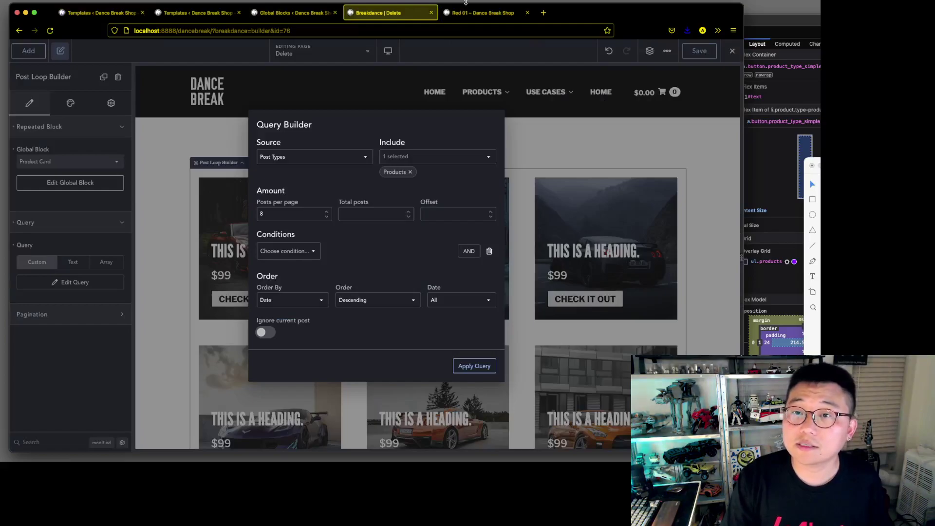
pyautogui.click(466, 12)
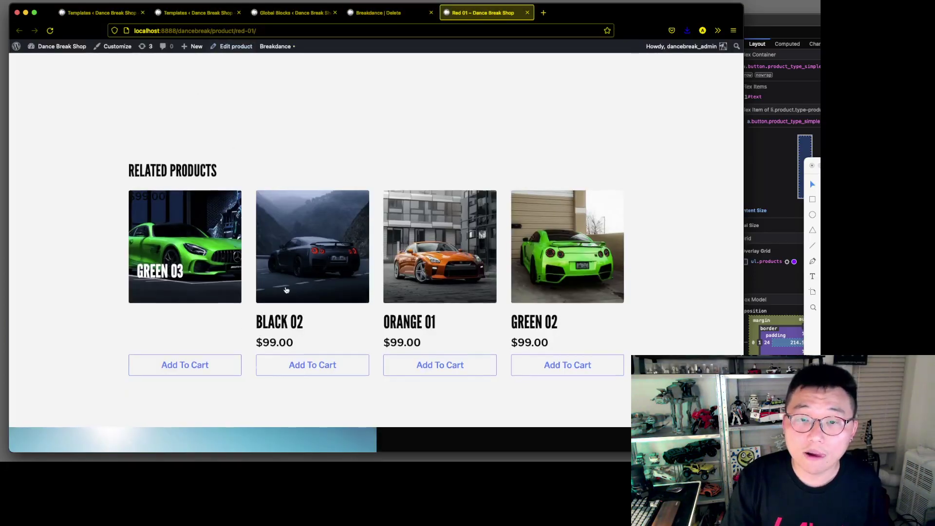
pyautogui.press('super+r')
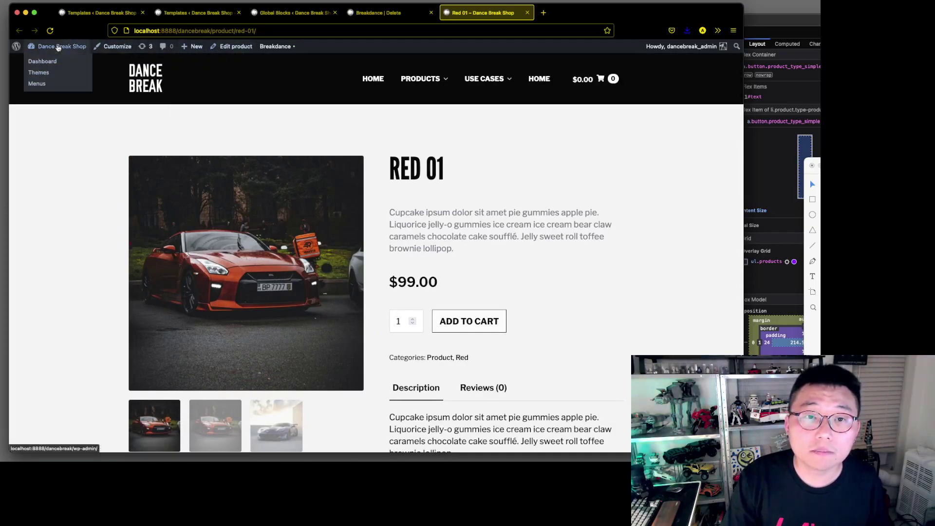
# Go to the WordPress dashboard, open the store page in a new browser tab, and examine the product card grid
pyautogui.click(55, 62)
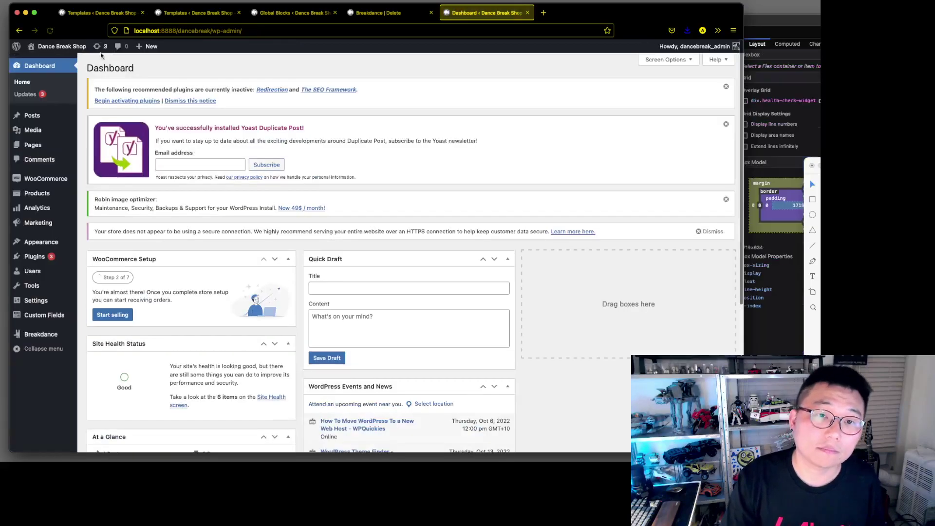
pyautogui.moveTo(70, 49)
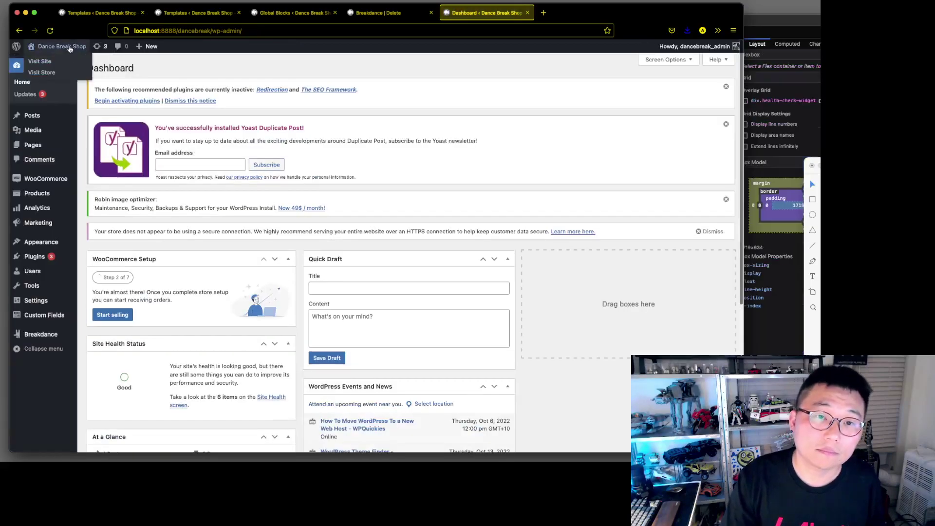
pyautogui.click(51, 73)
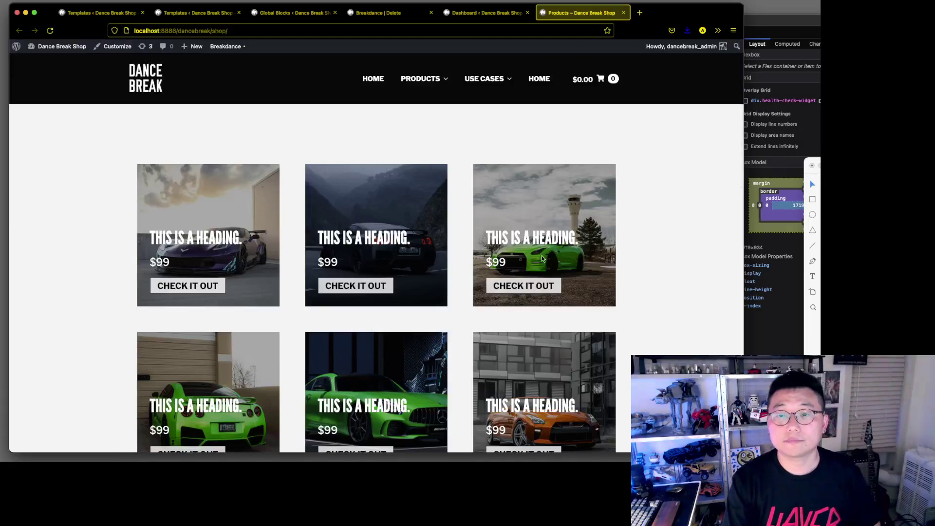
pyautogui.scroll(-5, 543, 258)
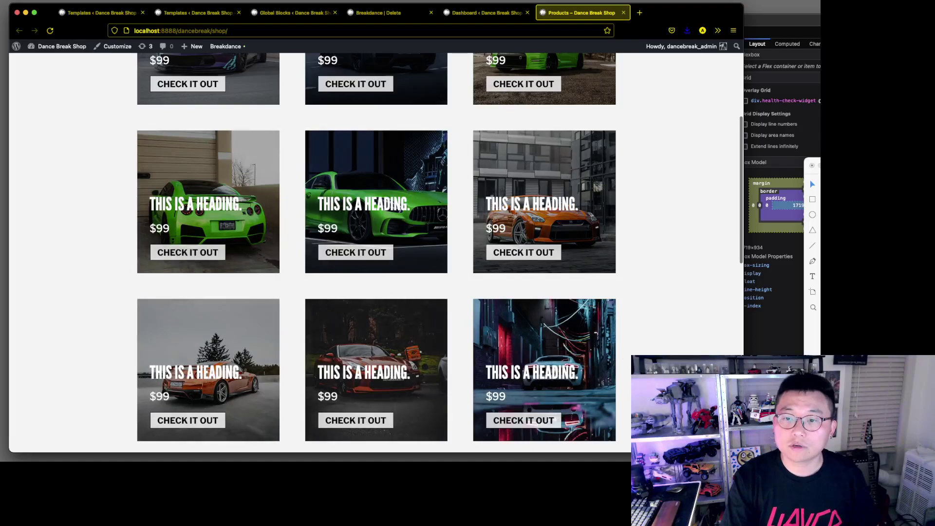
pyautogui.scroll(-5, 659, 343)
pyautogui.scroll(9, 659, 344)
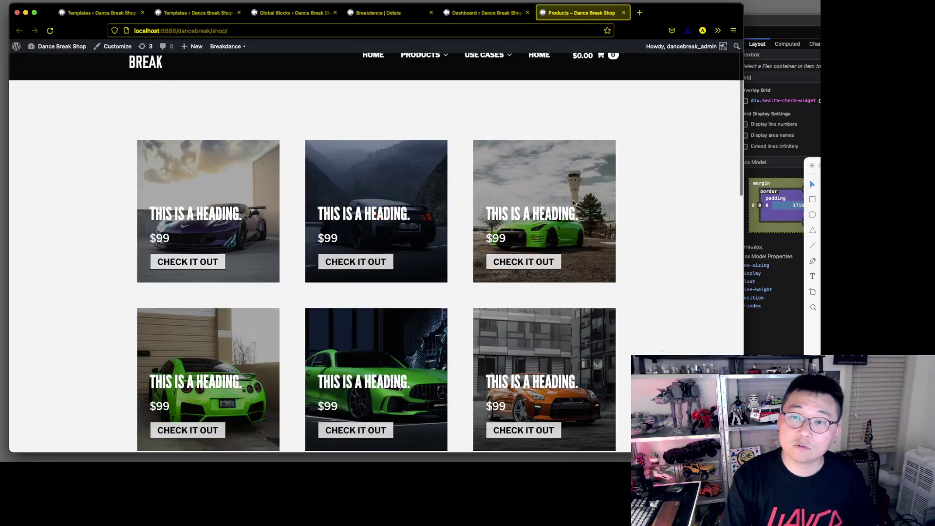